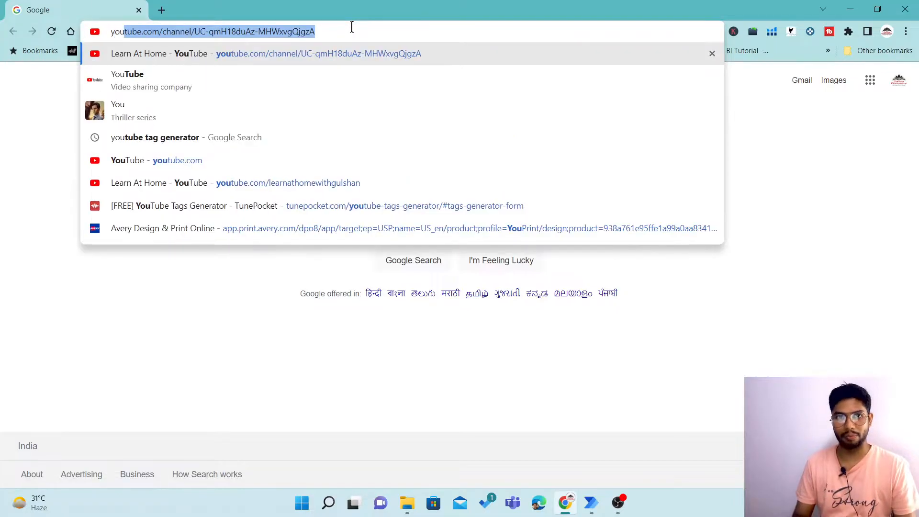
Open the YouTube home page at youtube.com.
key("Return")
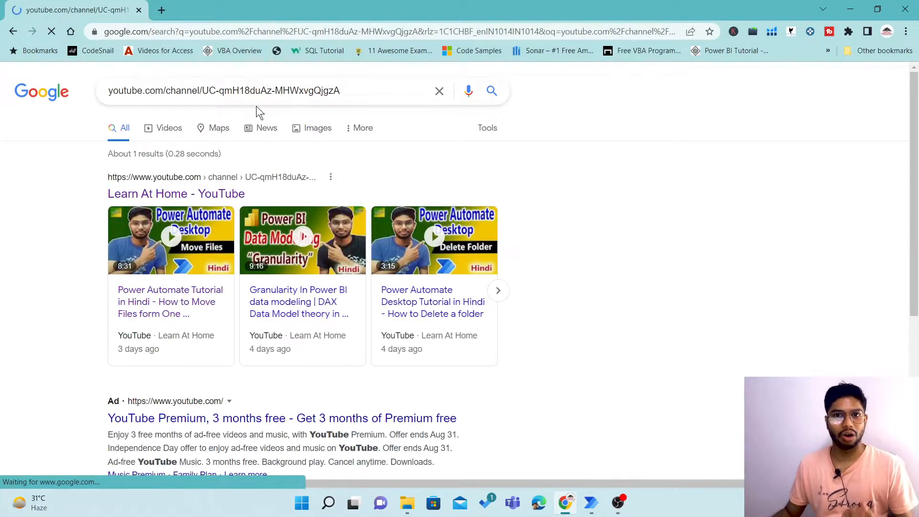
left_click(53, 95)
left_click(453, 31)
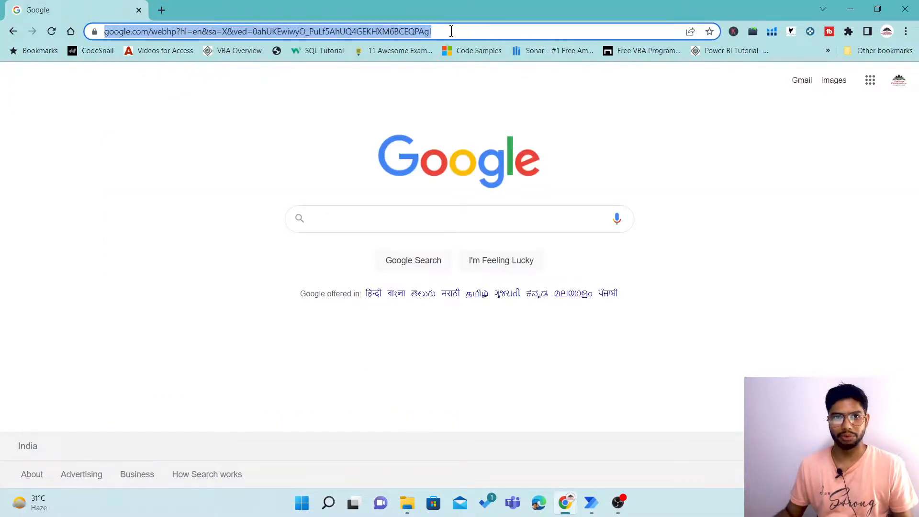
type("youtube")
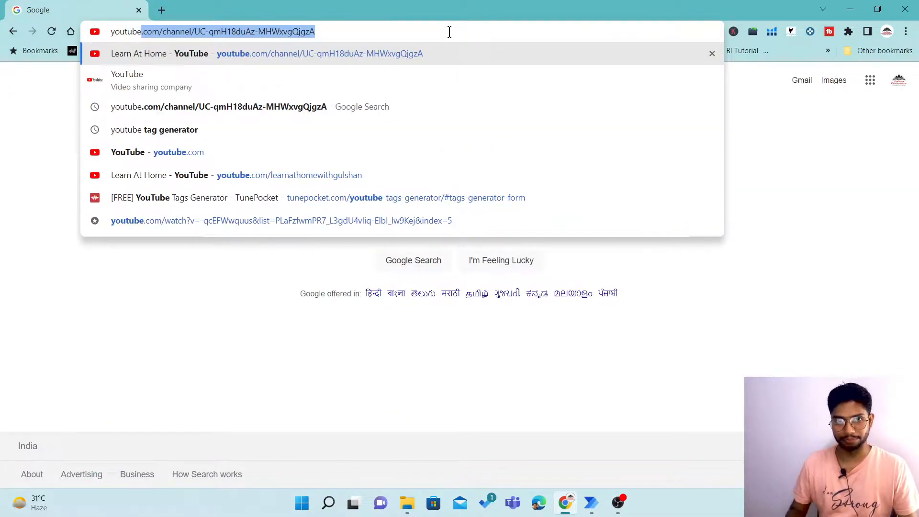
type(".com")
key("Return")
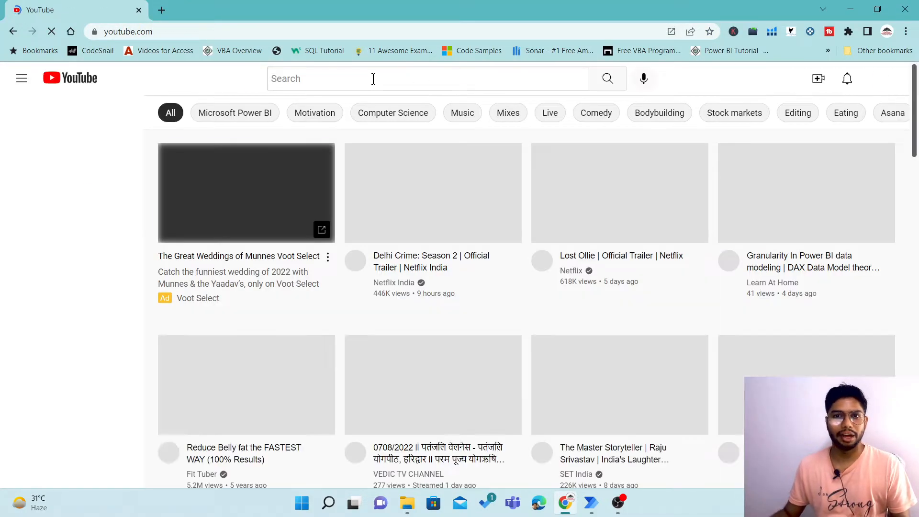
Search YouTube for "data modeling" and look through the video results.
left_click(372, 79)
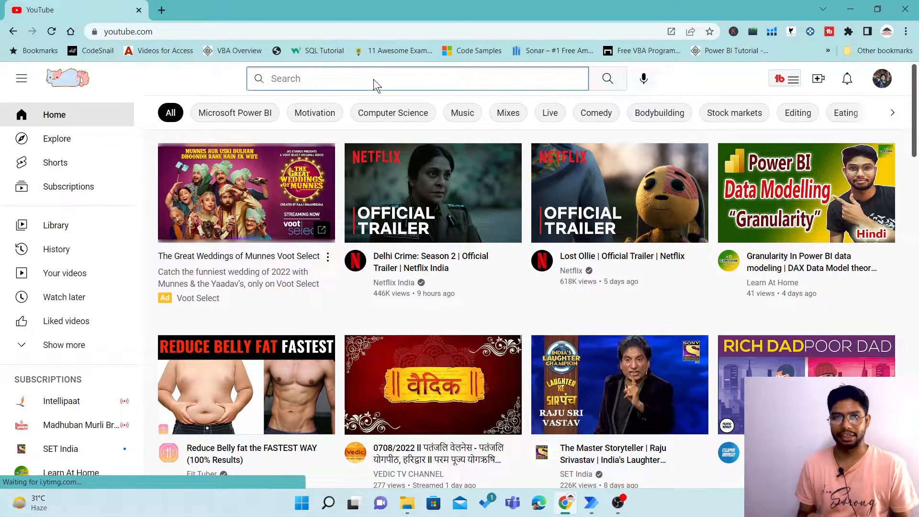
type("da")
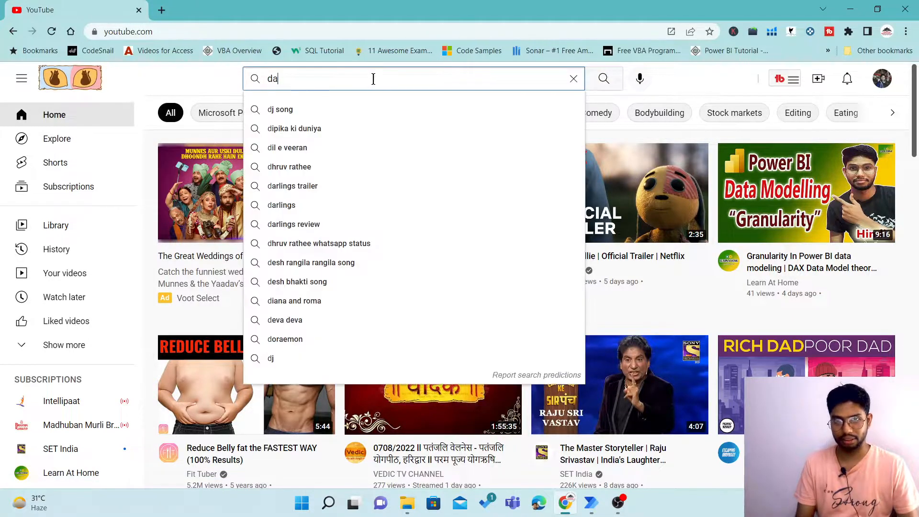
type("ta modeling")
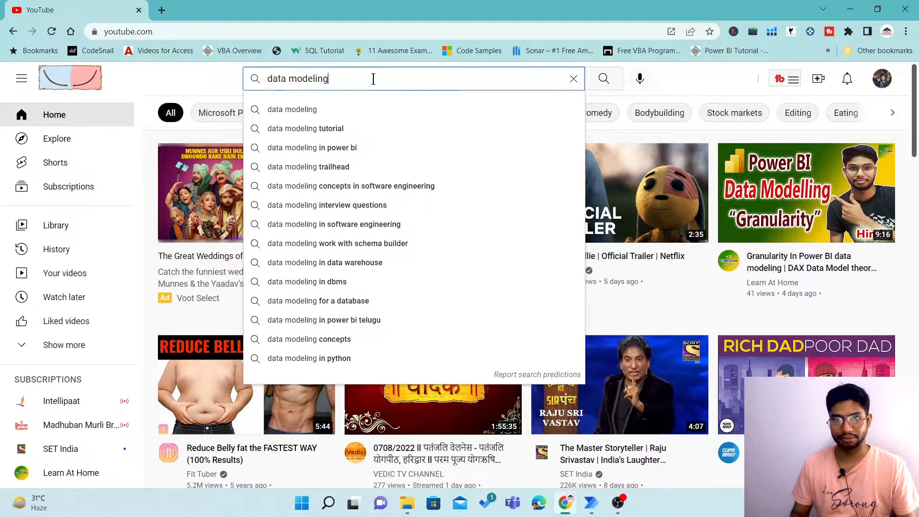
key("Return")
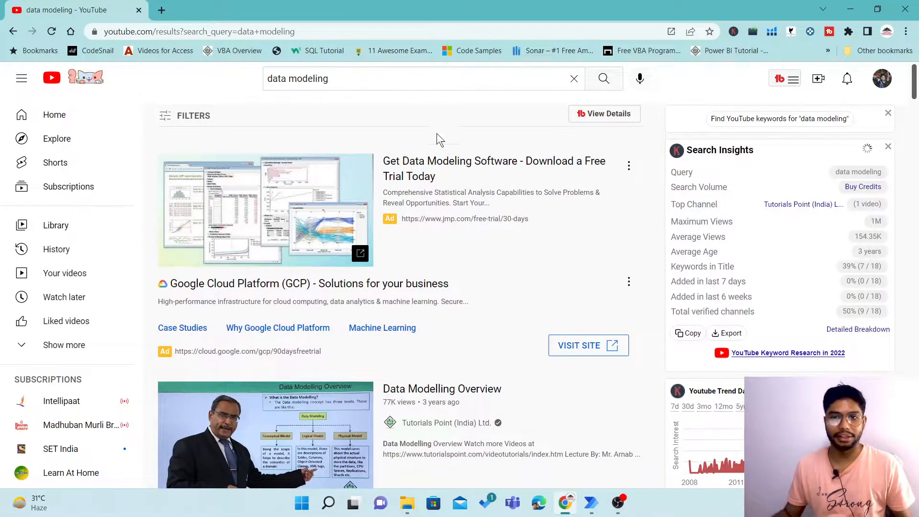
scroll(472, 178, "down", 10)
scroll(471, 179, "down", 6)
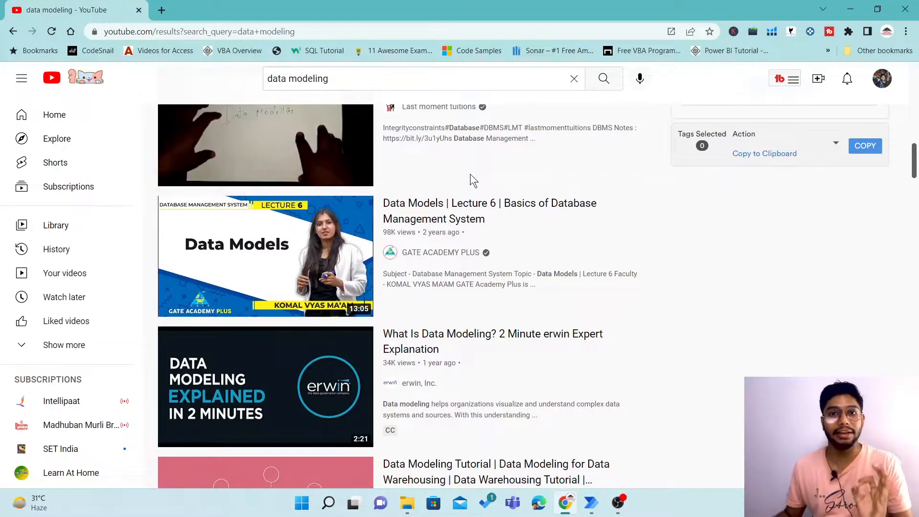
scroll(469, 174, "up", 10)
scroll(440, 166, "up", 1)
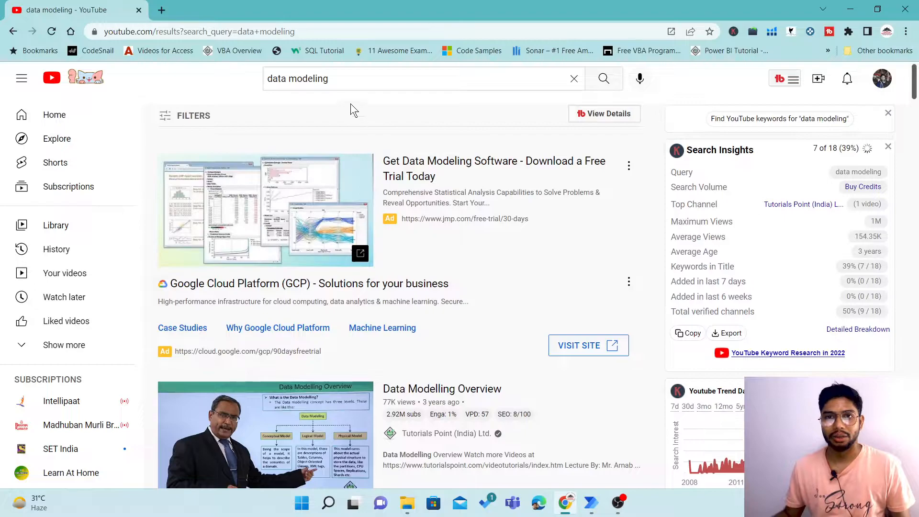
Replace the YouTube search with "power bi in hindi" and look through the video results.
left_click_drag(336, 82, 286, 87)
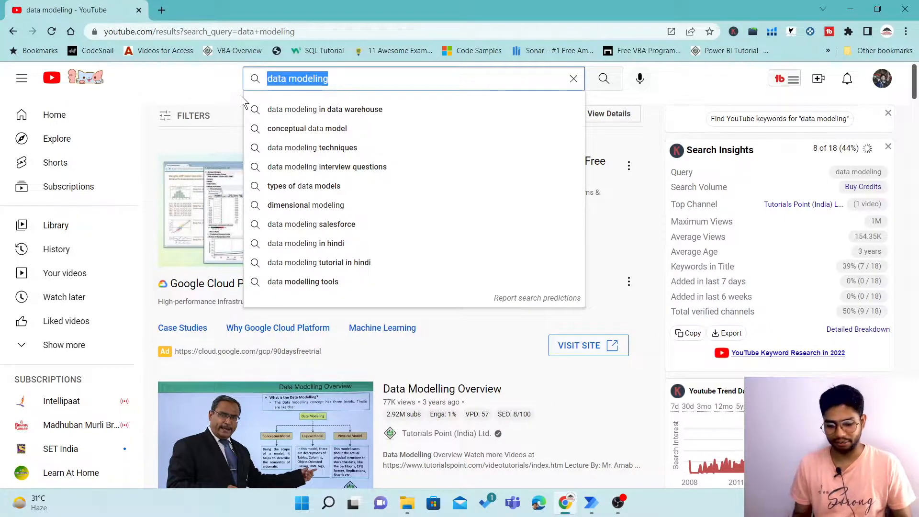
type("power bi ")
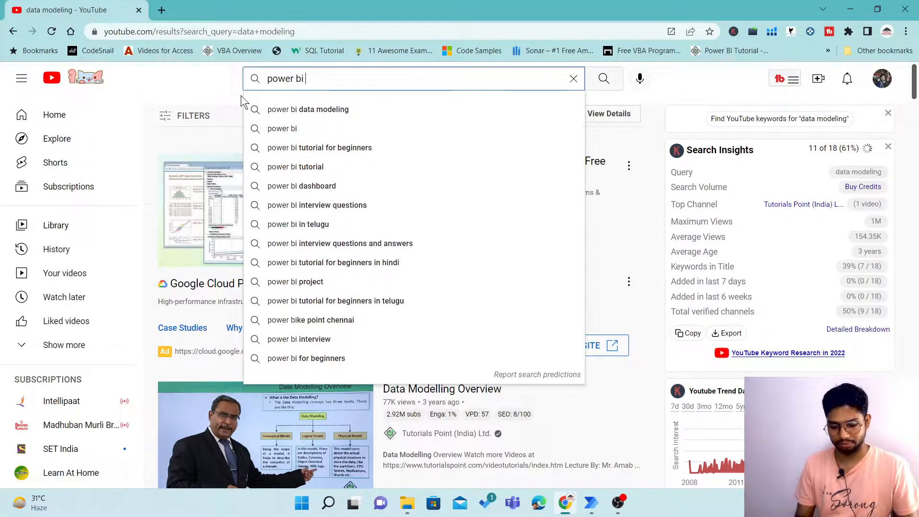
type("in hindi")
key("Return")
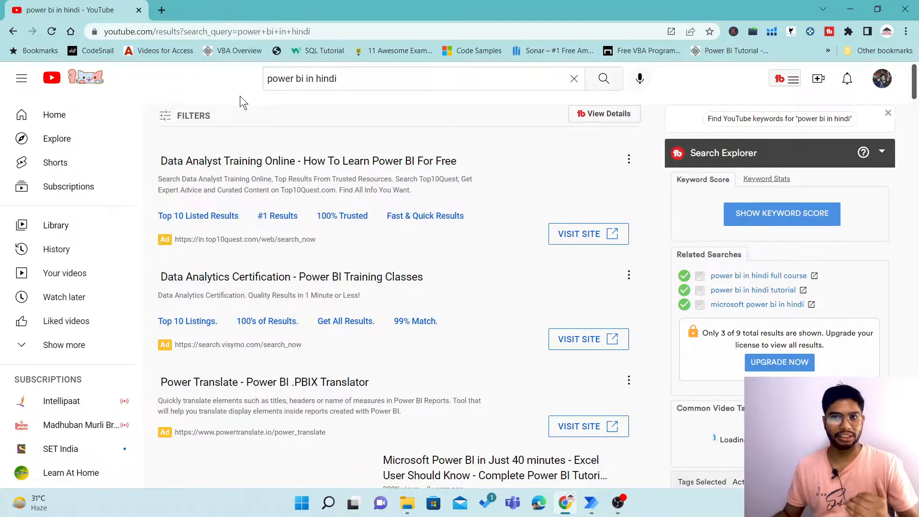
scroll(369, 143, "down", 15)
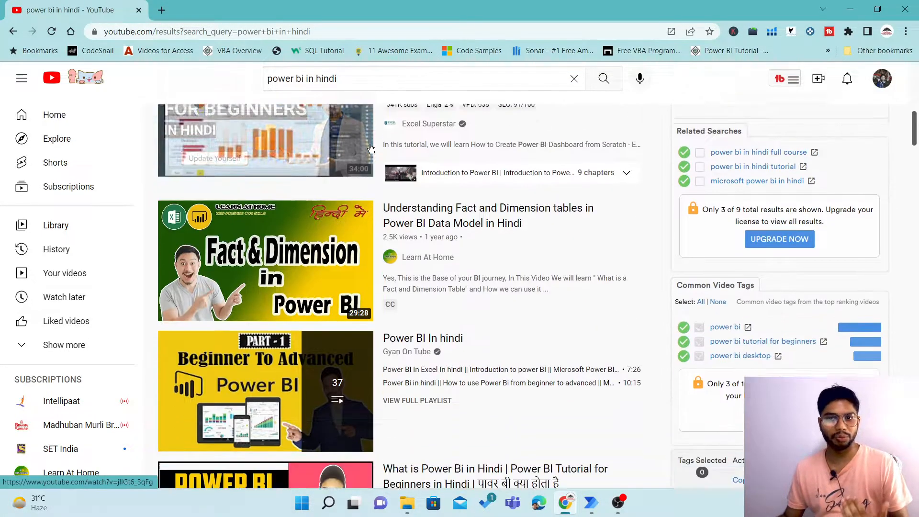
scroll(371, 148, "down", 6)
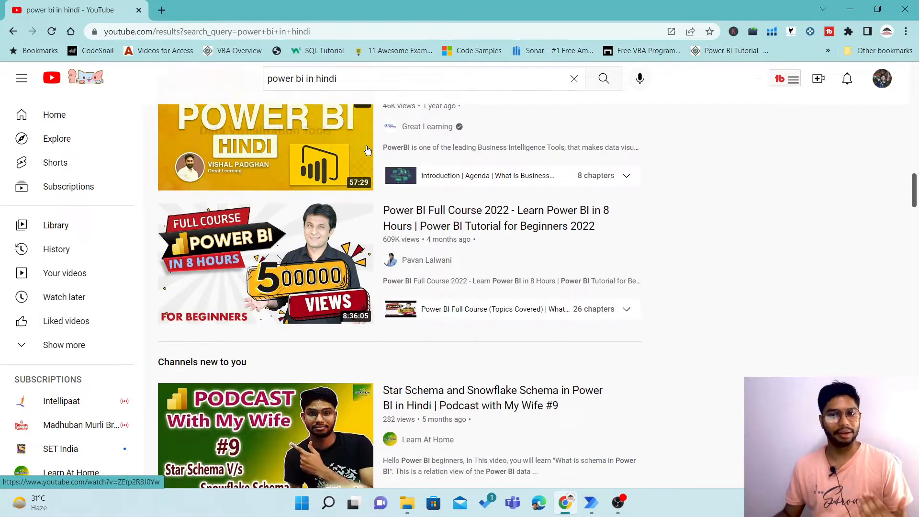
scroll(364, 151, "up", 20)
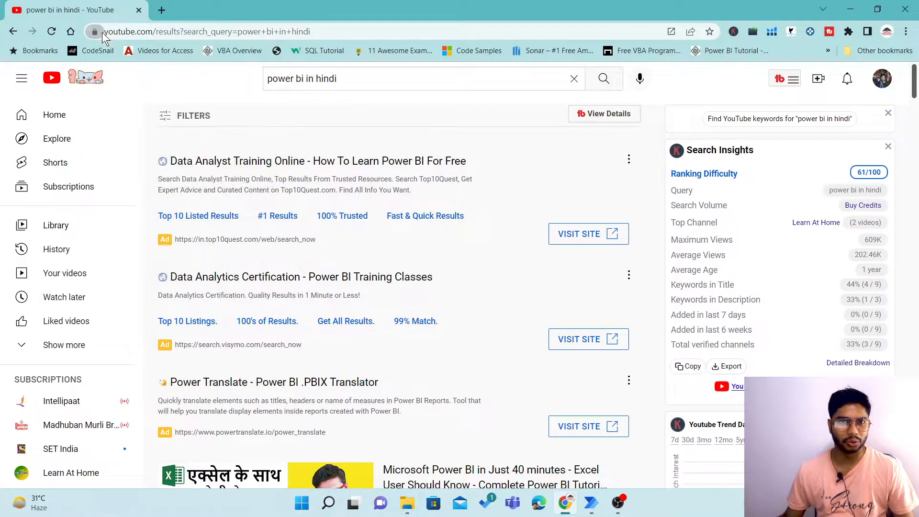
Examine the results page address, comparing its fixed part up to "search_query=" and its search term with the text in the search box.
left_click(345, 27)
key("End")
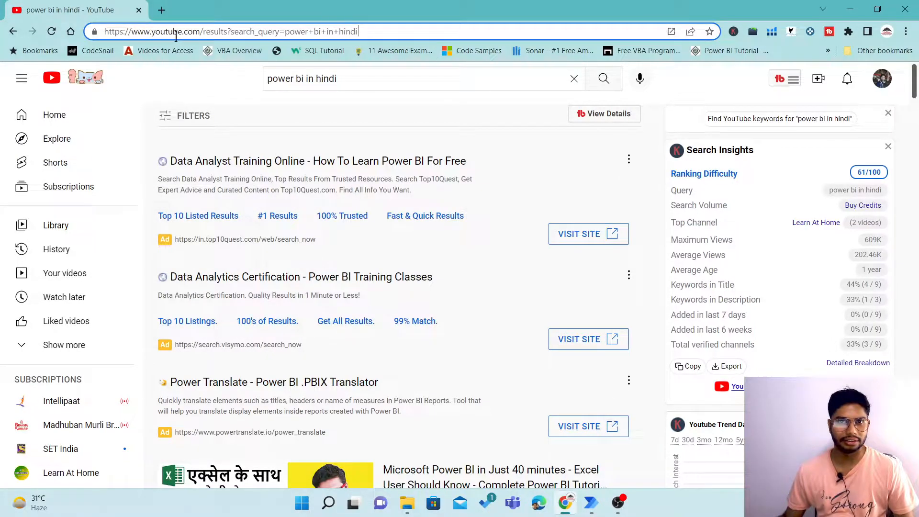
double_click(216, 32)
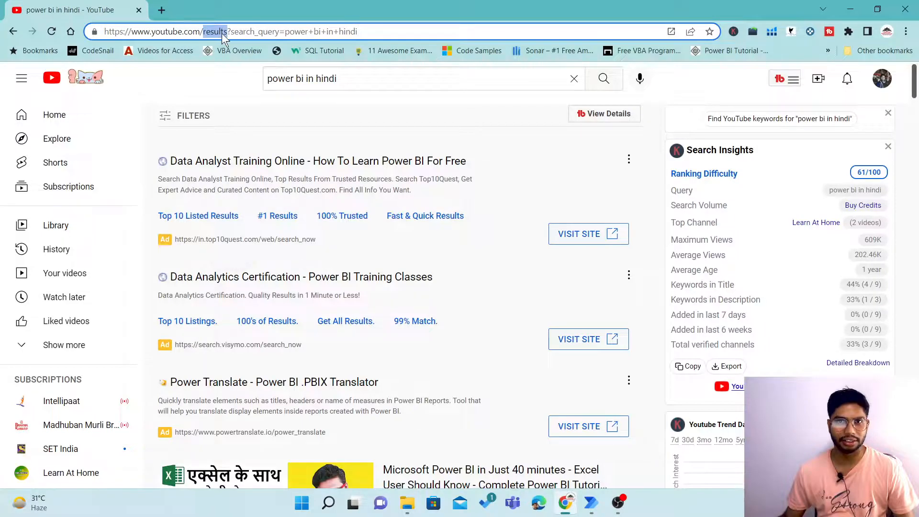
left_click(400, 37)
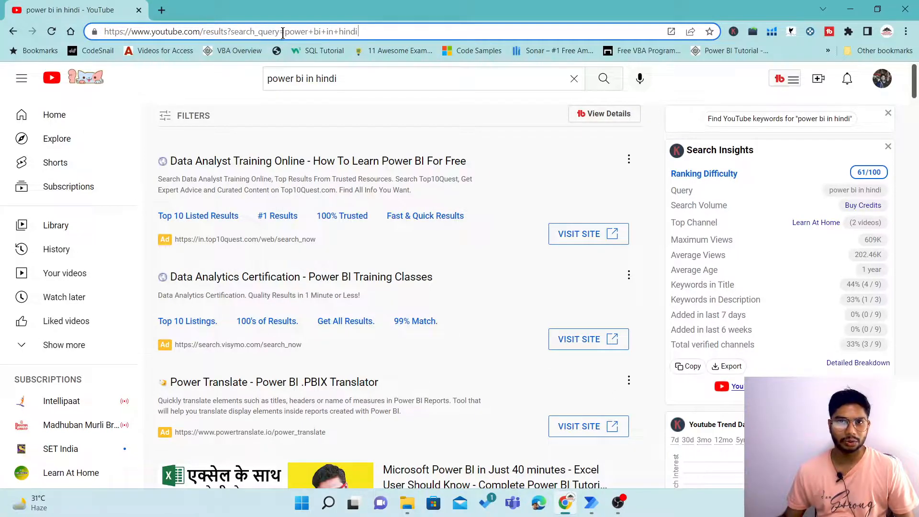
left_click_drag(285, 33, 101, 27)
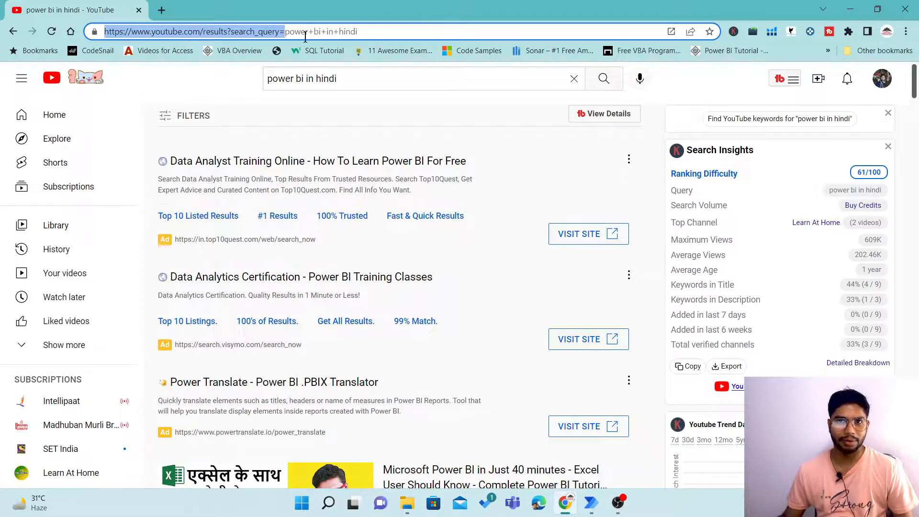
left_click(340, 32)
left_click_drag(286, 34, 365, 32)
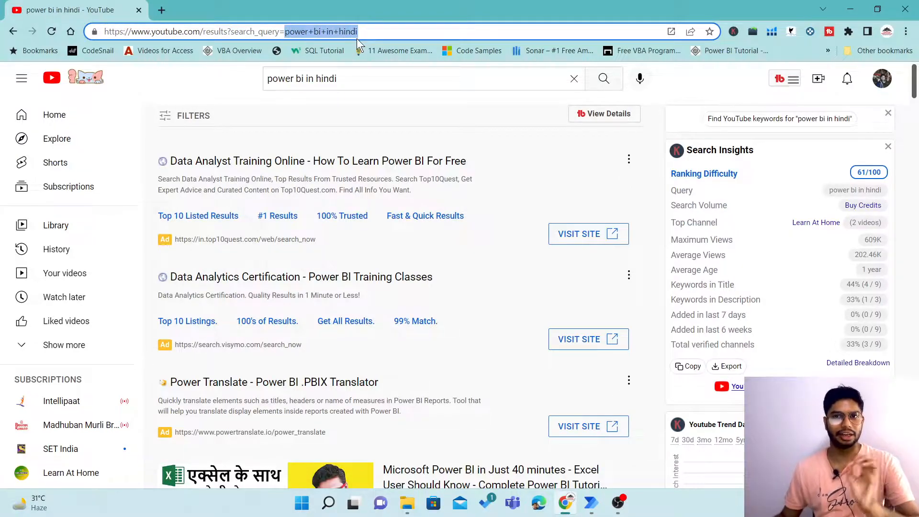
left_click_drag(340, 80, 261, 80)
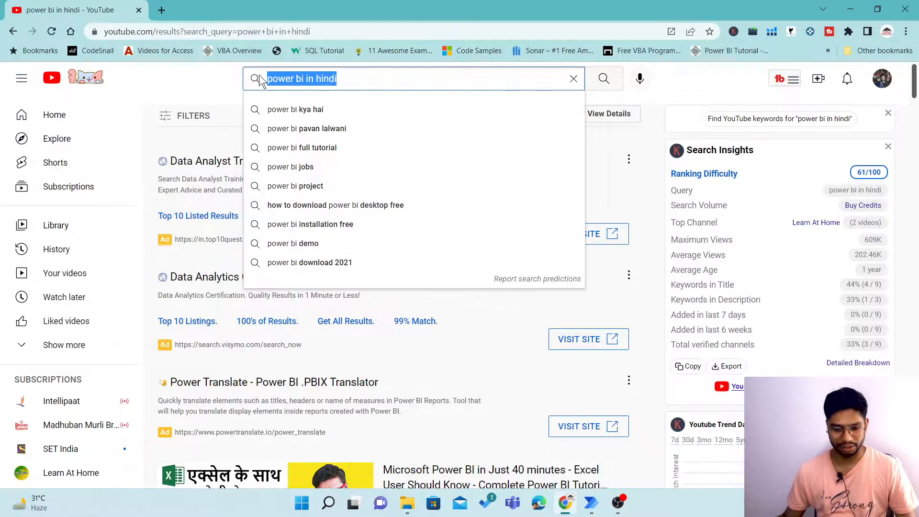
Change the search term in the results page address to "power automate", load that page and copy its full address.
left_click_drag(238, 35, 312, 33)
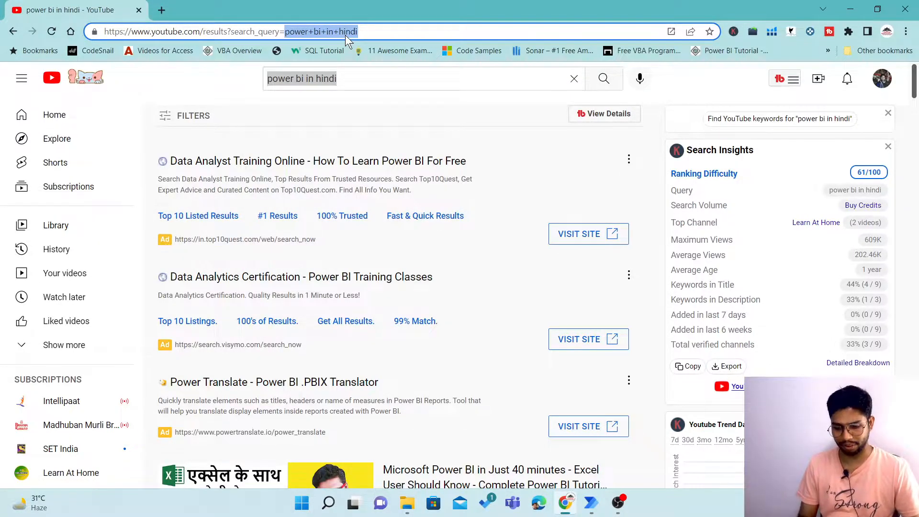
type("power automate")
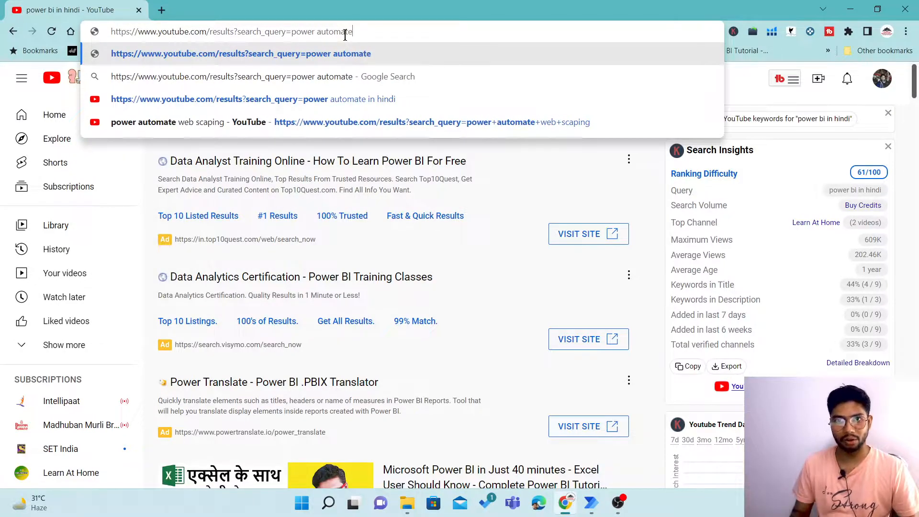
key("Return")
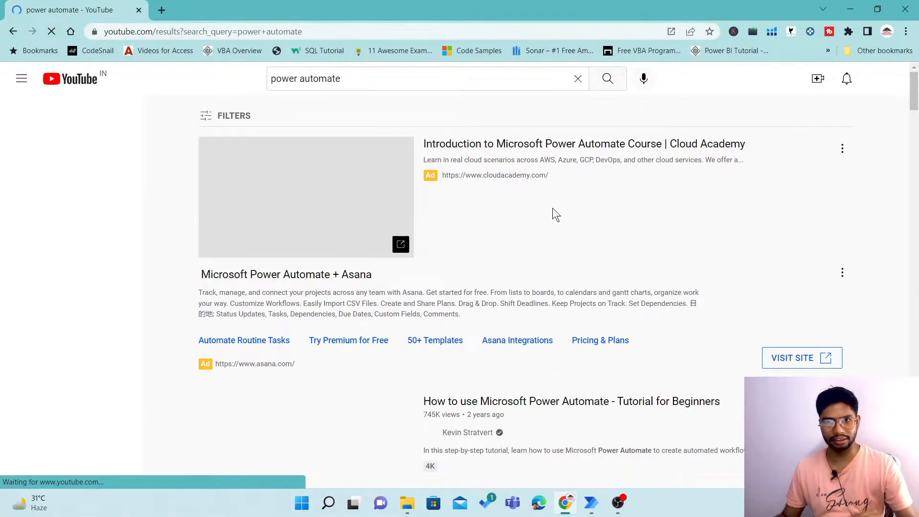
scroll(535, 249, "down", 10)
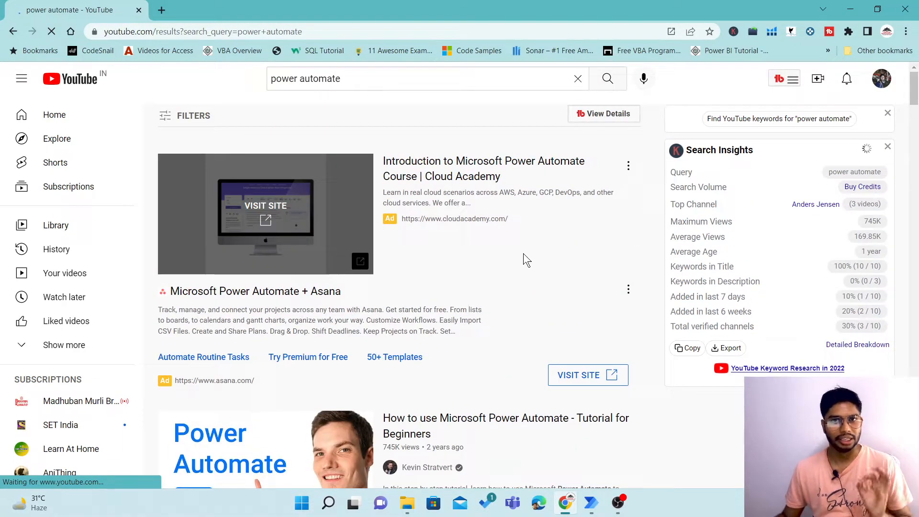
left_click_drag(303, 32, 96, 38)
key("ctrl+c")
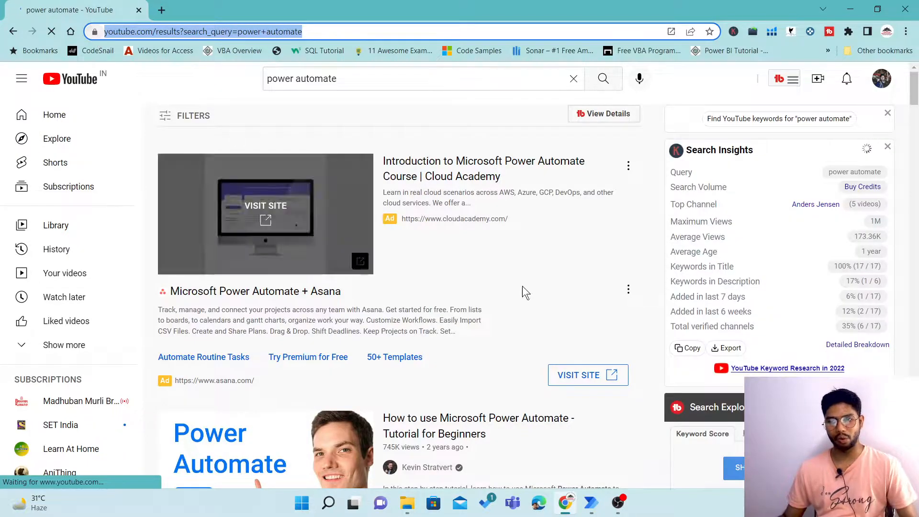
Switch to Power Automate and start a new flow, entering GetYoutubedata as its name.
left_click(596, 505)
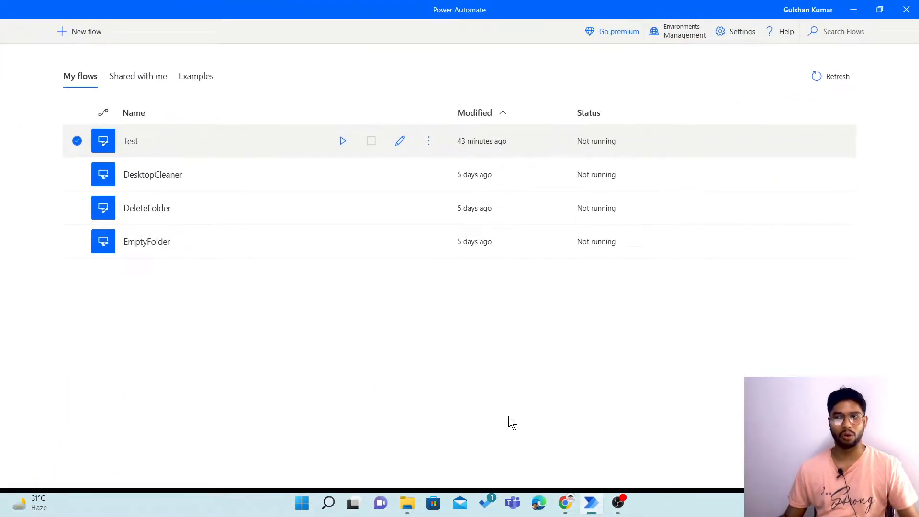
left_click(85, 29)
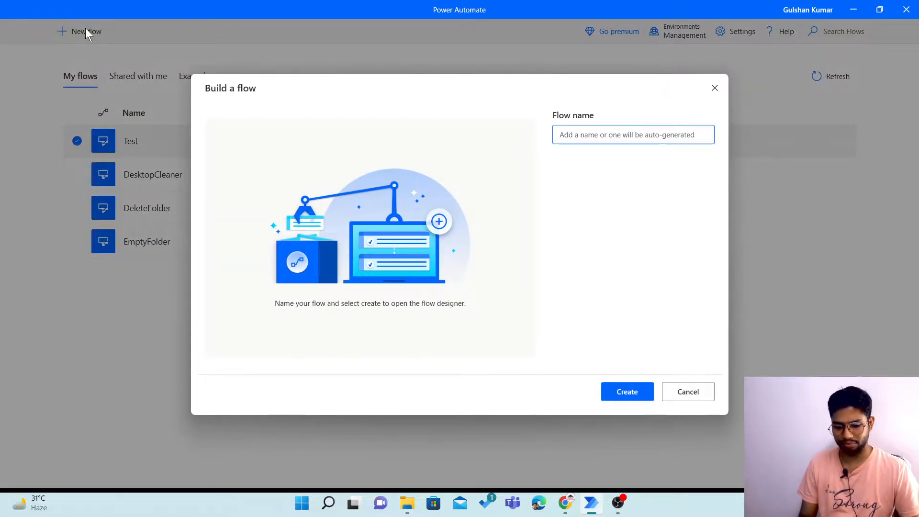
type("GetY")
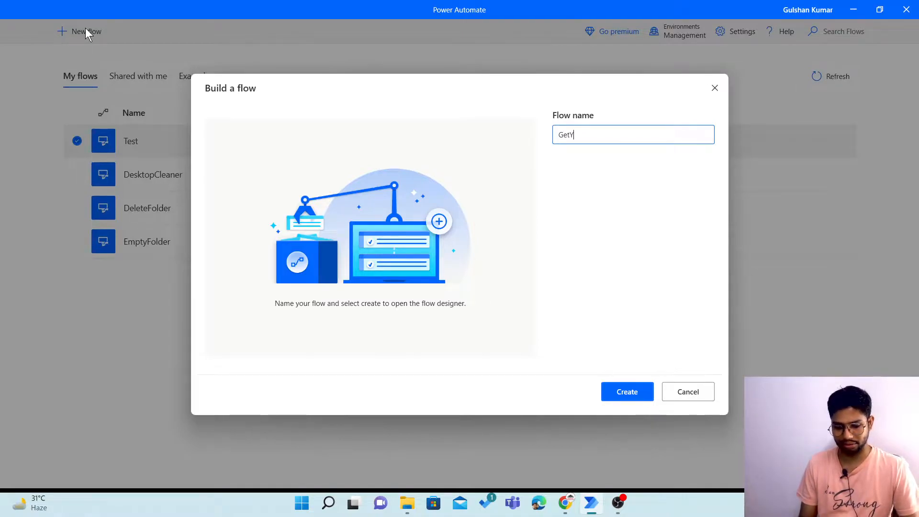
type("outube")
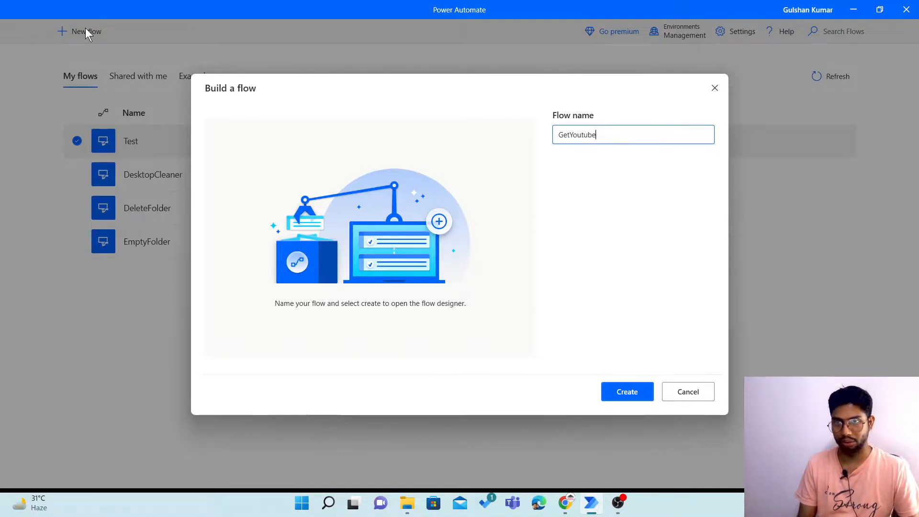
type("data")
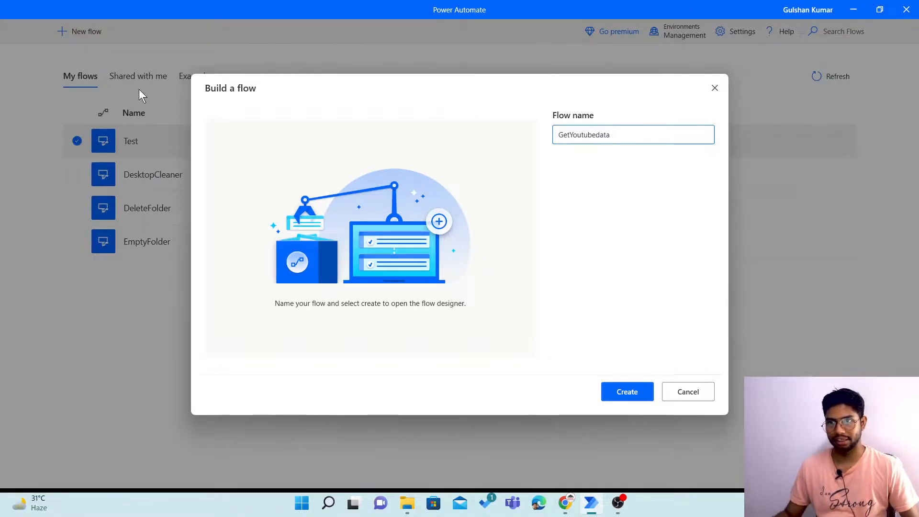
Insert underscores between the words of the flow name so it reads Get_Youtube_data.
key("Left")
key("Left")
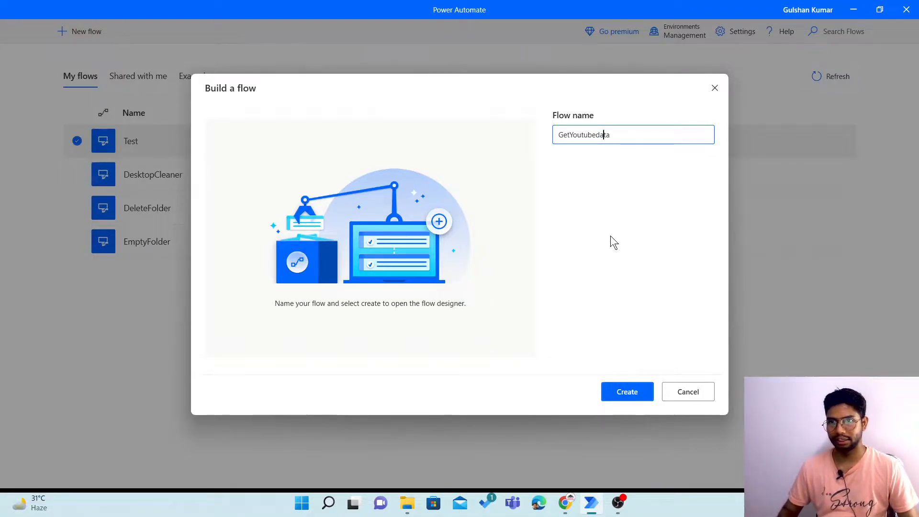
key("Left")
key("Left")
type("_")
key("Left")
key("Left")
key("Left")
key("Left")
key("Left")
key("Left")
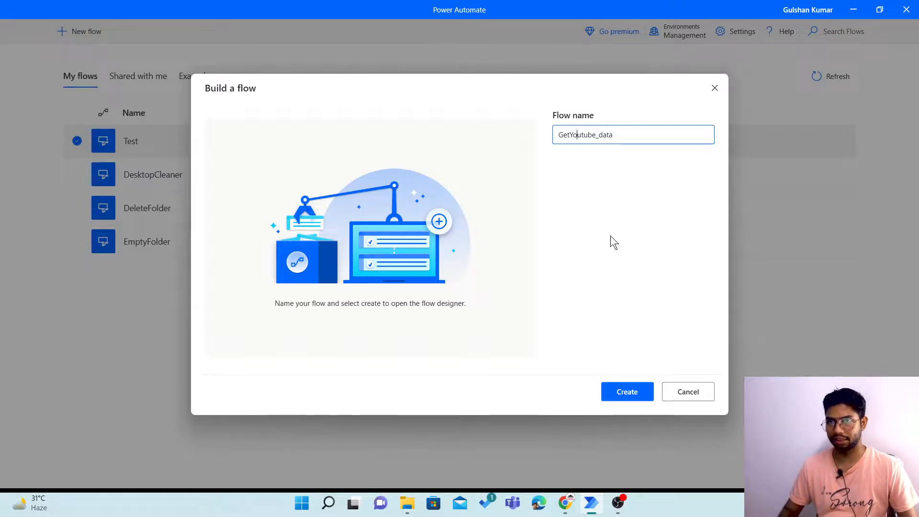
key("Left")
key("Left")
type("_")
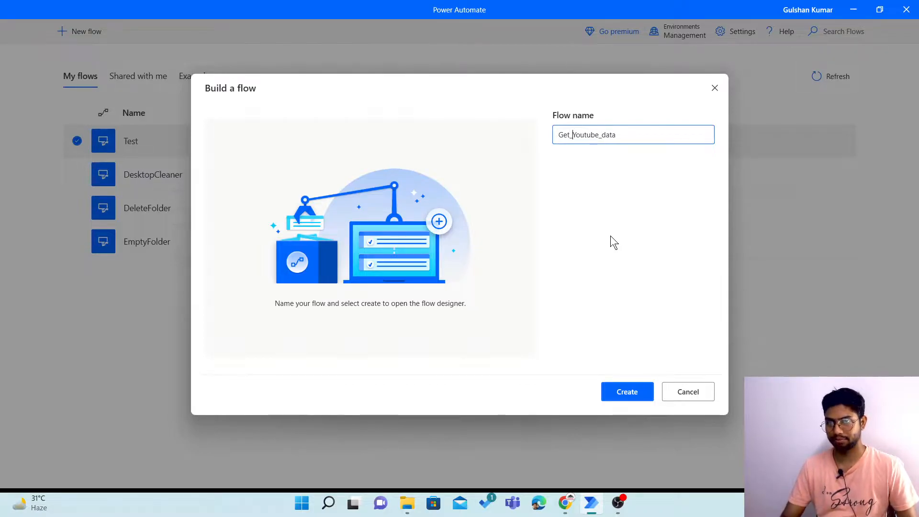
Create the Get_Youtube_data flow and open it in the flow designer.
left_click(631, 400)
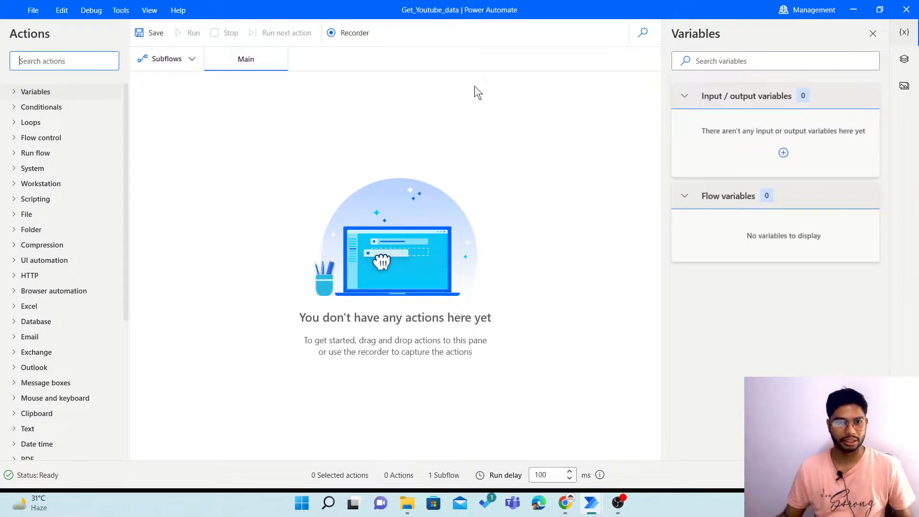
type("bro")
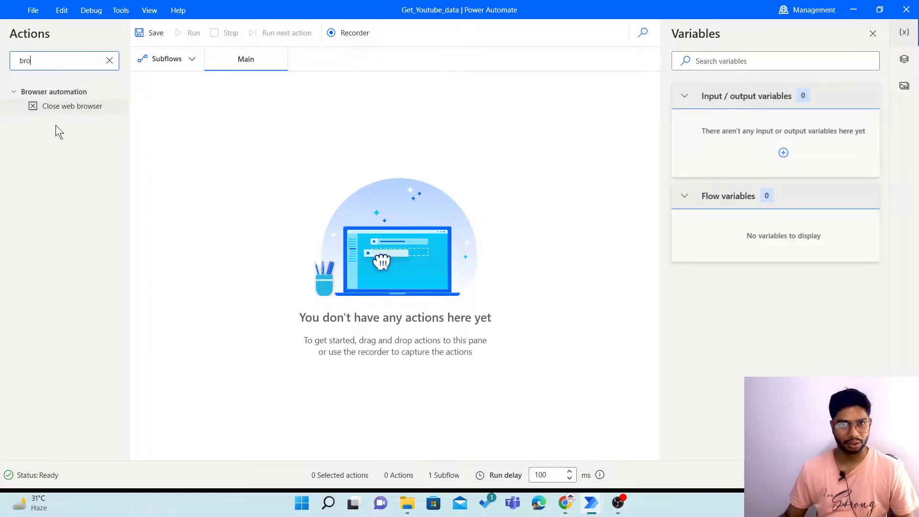
key("BackSpace")
key("BackSpace")
key("BackSpace")
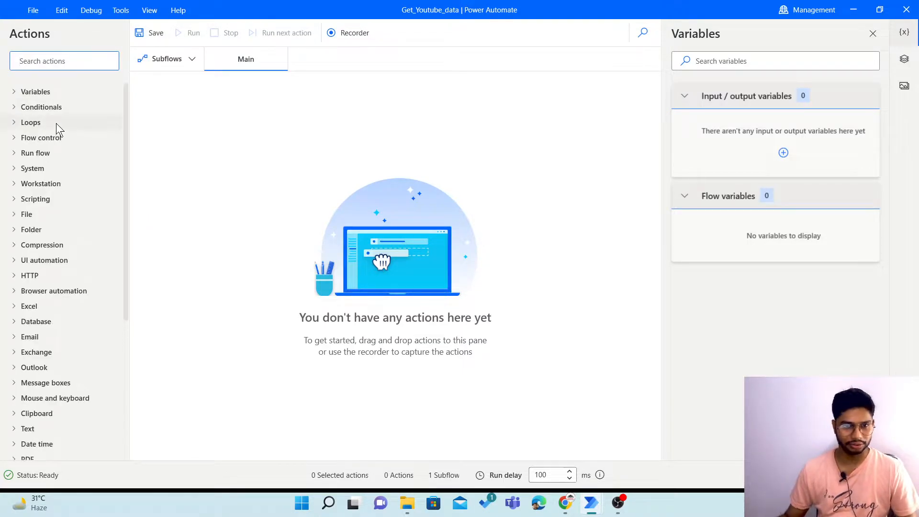
Add the Launch new Chrome action from the Browser automation group to the Main subflow.
scroll(64, 163, "down", 1)
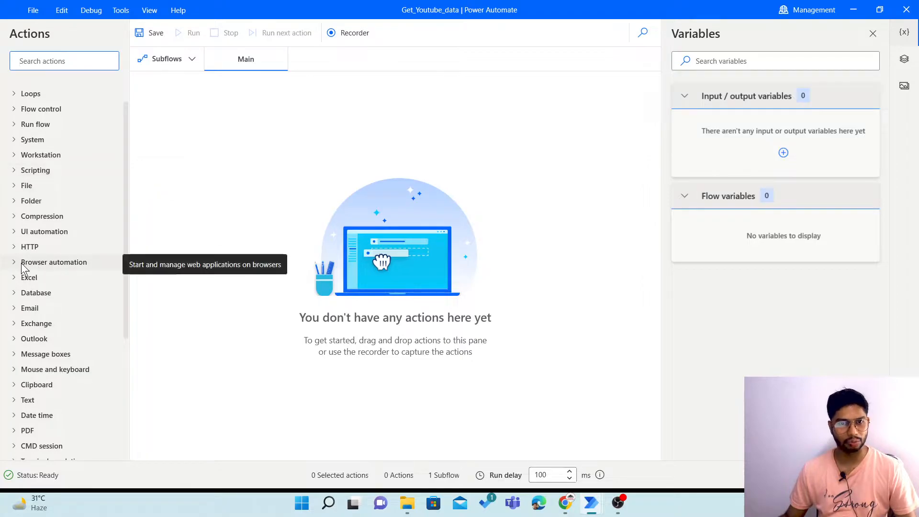
left_click(57, 262)
scroll(59, 266, "down", 1)
scroll(59, 263, "down", 3)
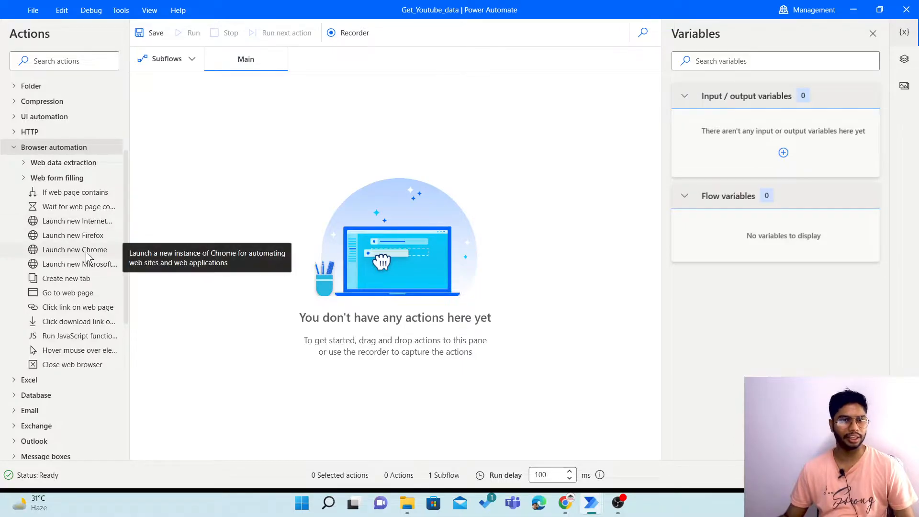
left_click_drag(85, 251, 421, 165)
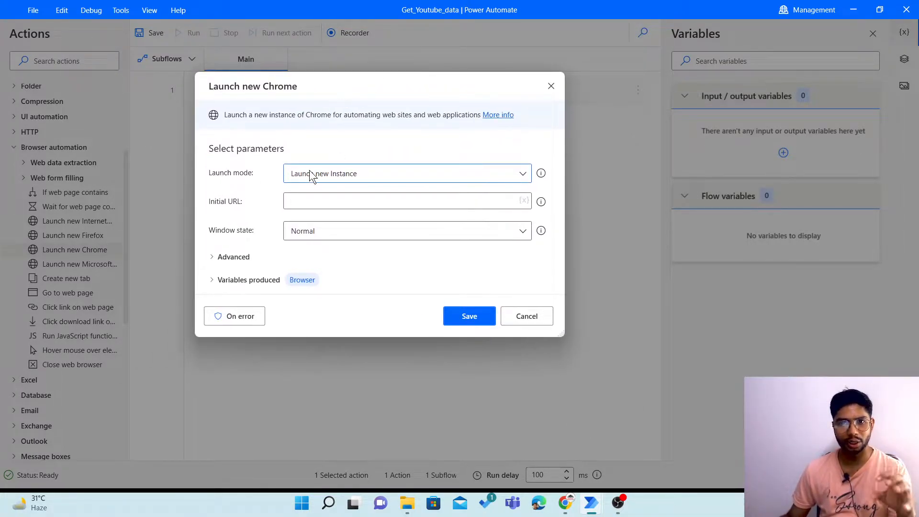
Review the launch mode options and choose Launch new Instance for the Chrome action.
left_click(397, 174)
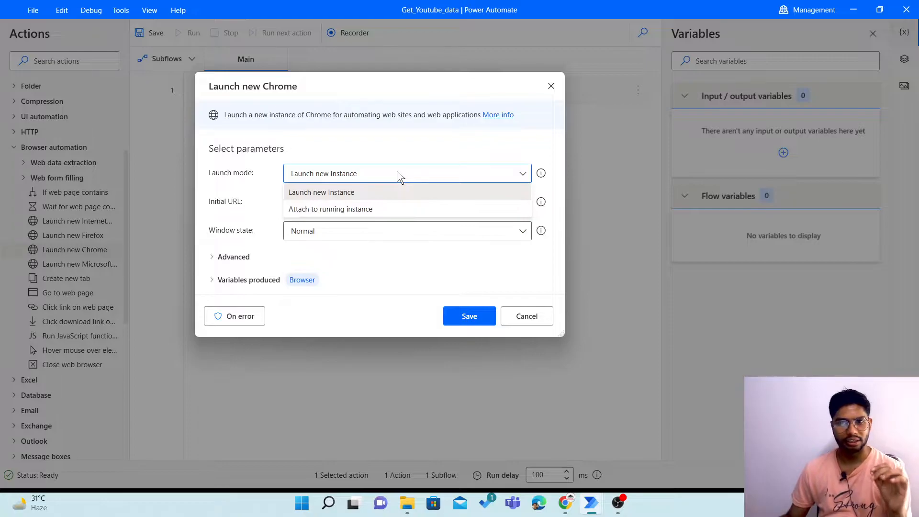
left_click(331, 193)
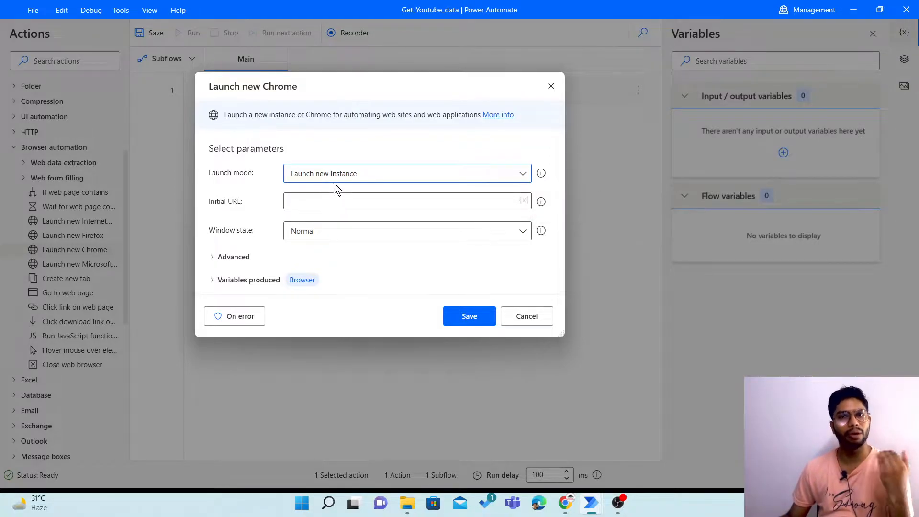
left_click(351, 179)
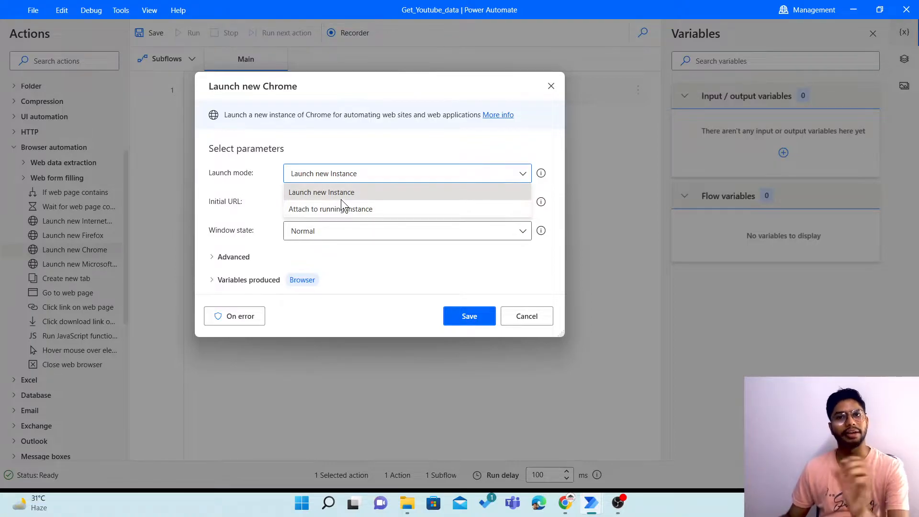
left_click(363, 150)
left_click(354, 174)
left_click(354, 175)
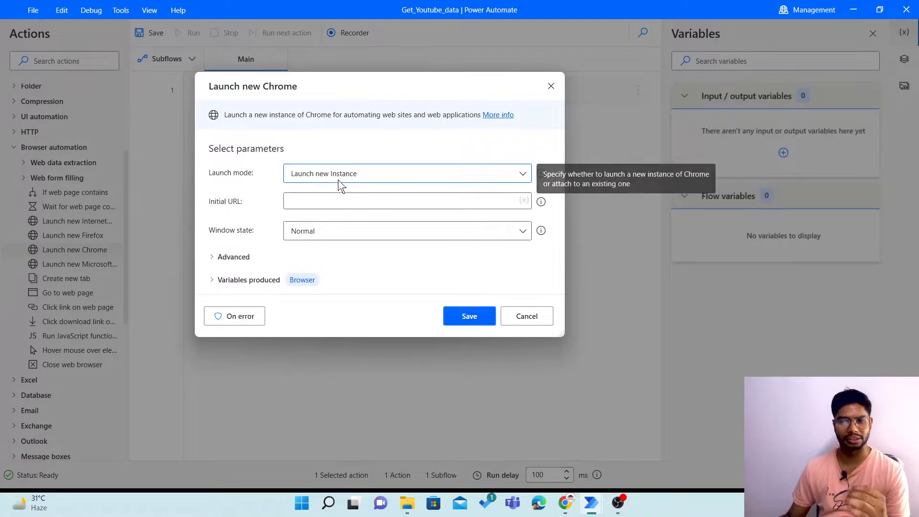
left_click(301, 200)
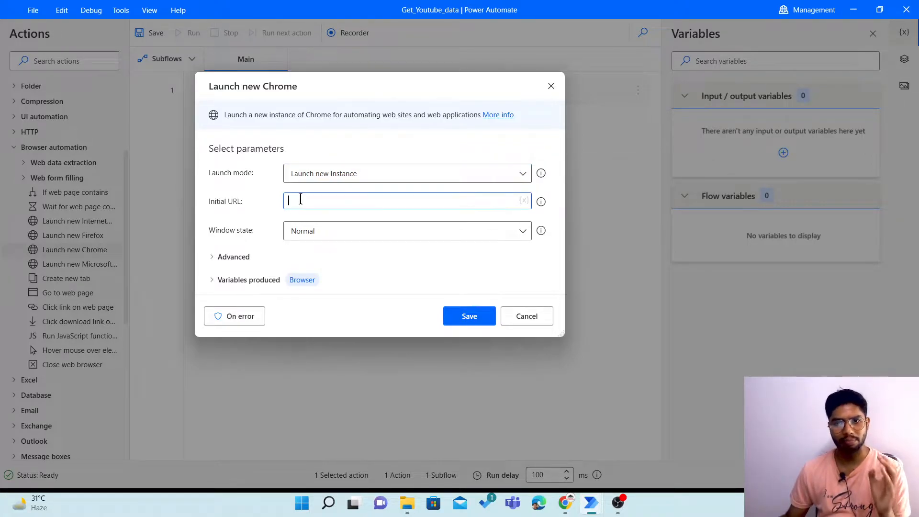
key("ctrl+v")
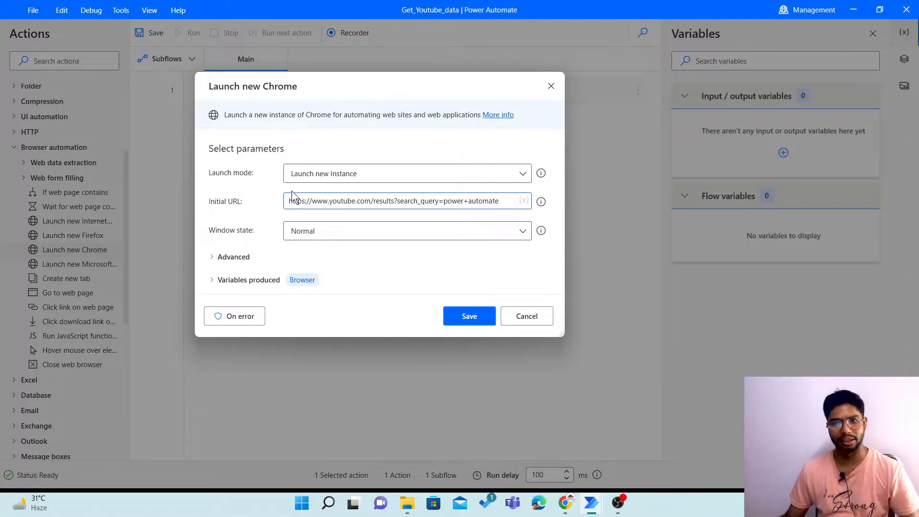
left_click(357, 232)
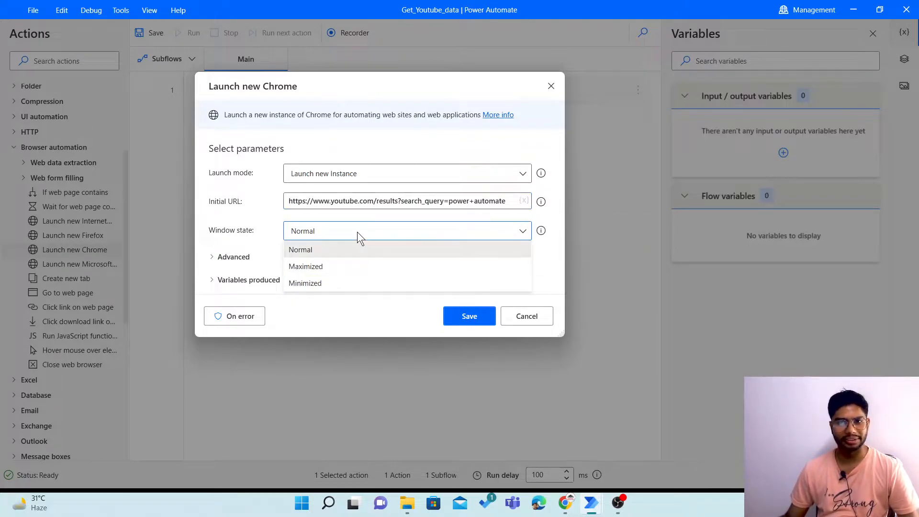
left_click(276, 228)
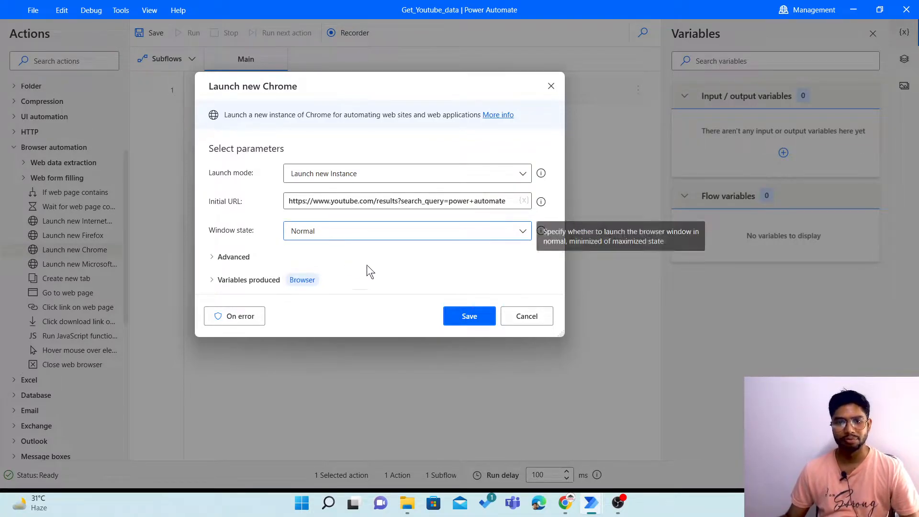
left_click(464, 317)
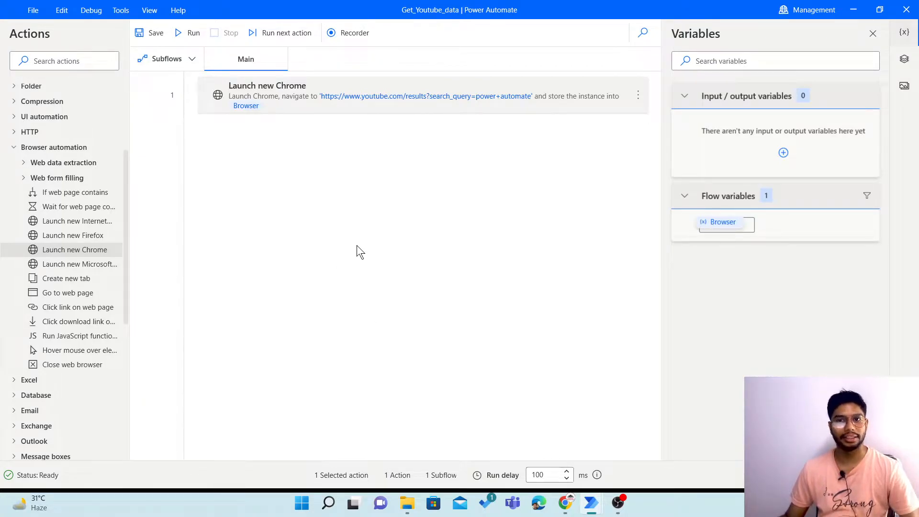
Run the flow, look through the YouTube results page it opens, and close that browser window.
left_click(185, 34)
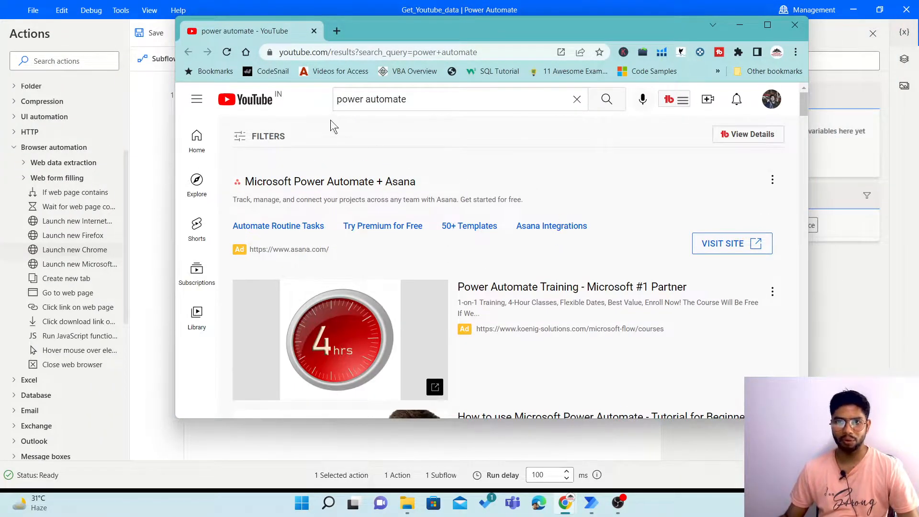
scroll(492, 280, "down", 15)
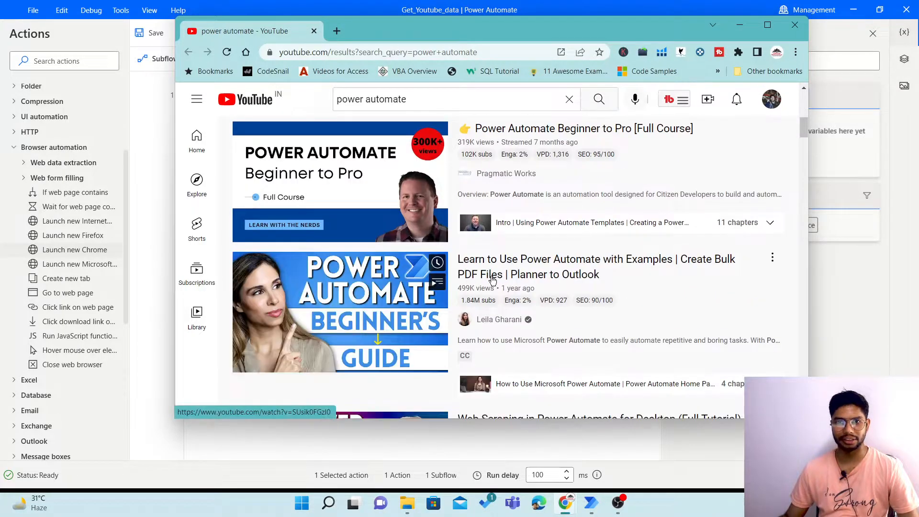
scroll(493, 280, "down", 10)
scroll(464, 263, "up", 6)
scroll(463, 263, "up", 2)
left_click(792, 30)
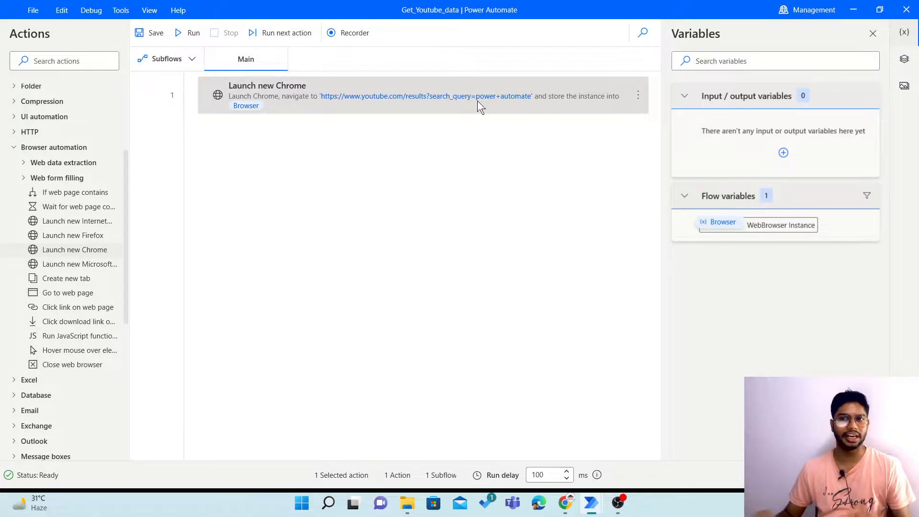
key("alt+Tab")
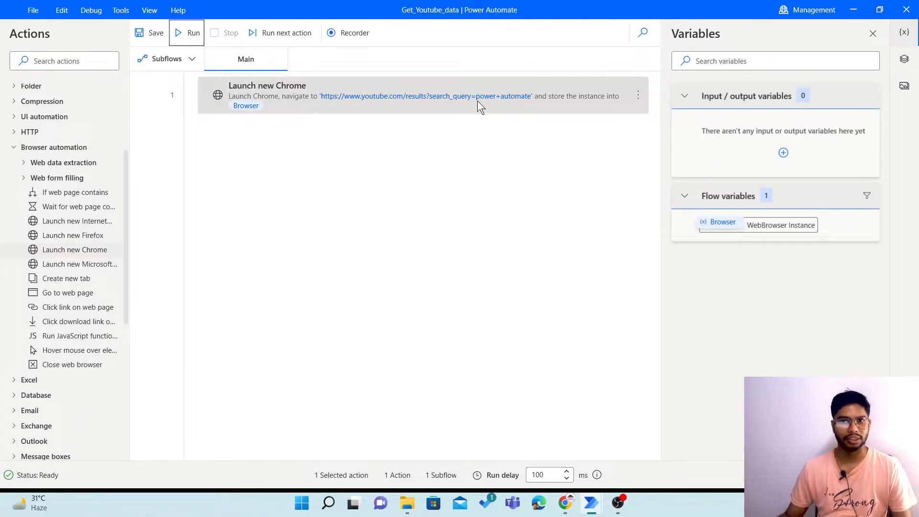
Find the Display input dialog action with the search text "displa" and add it below Launch new Chrome.
left_click(68, 60)
type("displa")
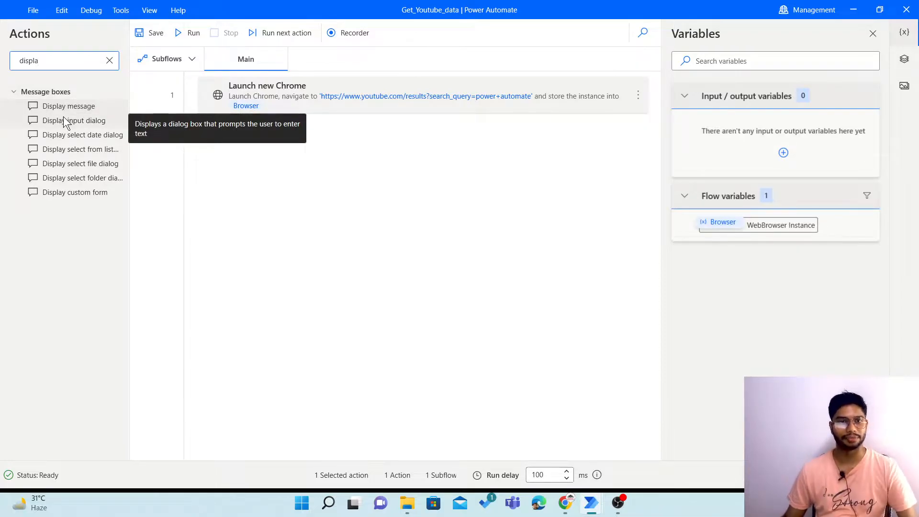
left_click_drag(79, 121, 297, 133)
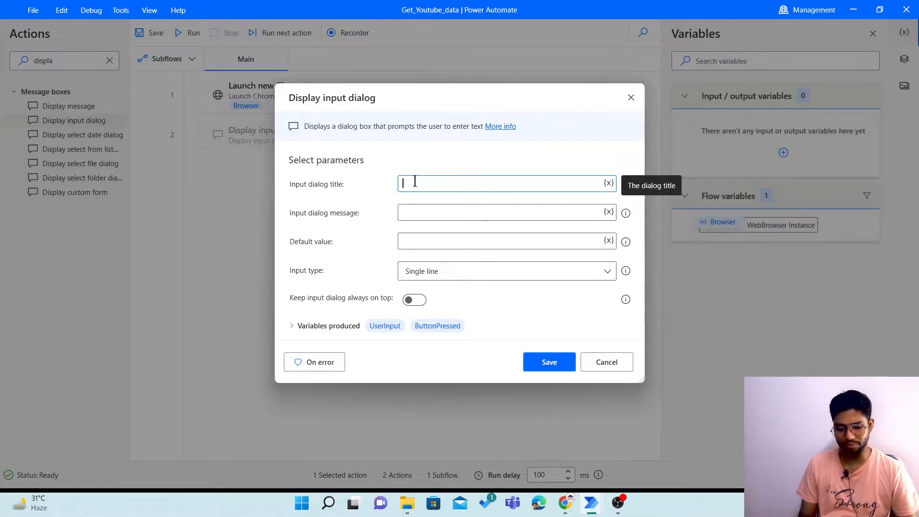
Set the input dialog's title to "Query" and its message to "Please Enter your Query", and save the action.
type("Query")
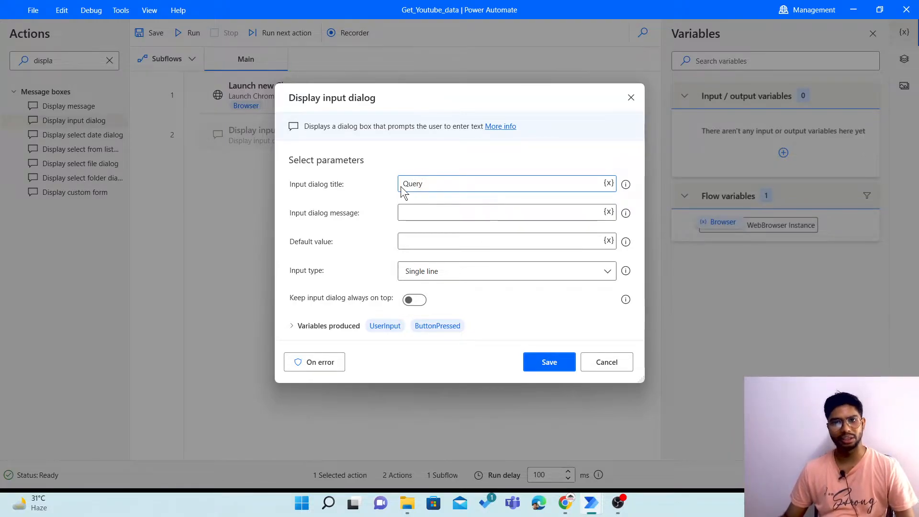
left_click(425, 214)
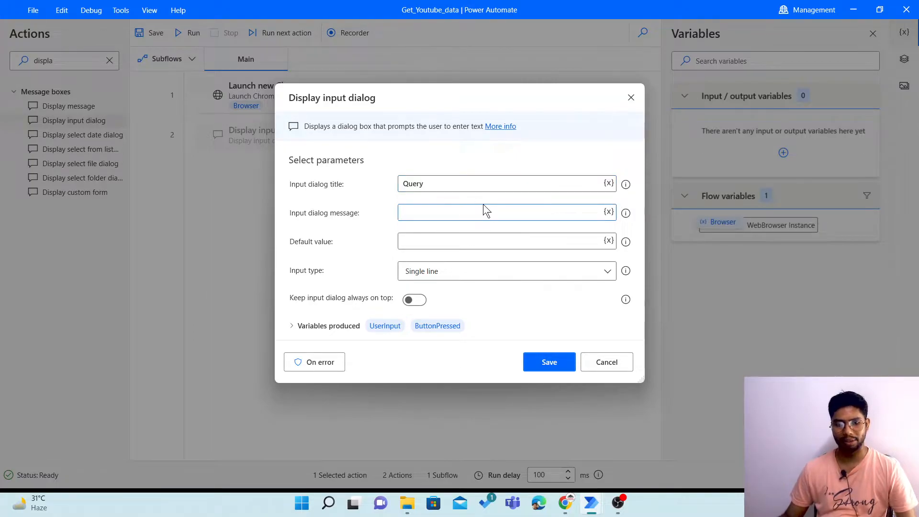
type("Pl")
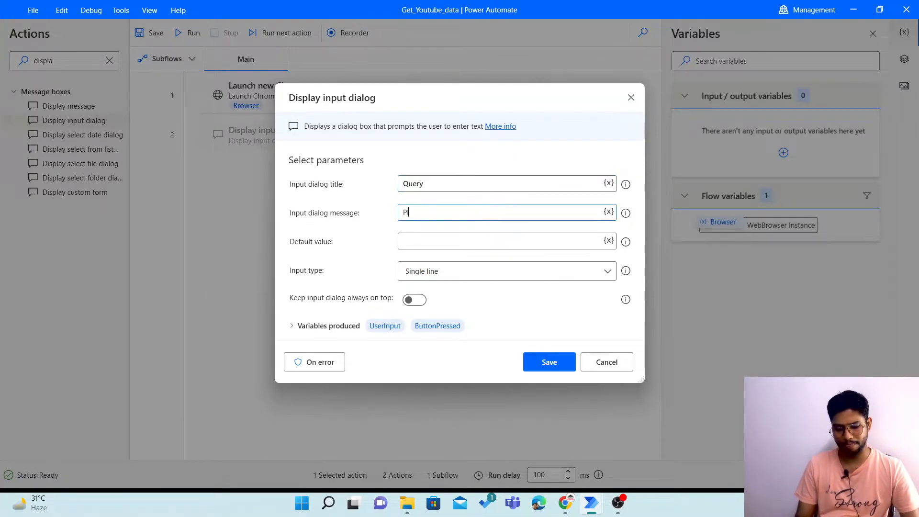
type("ease En")
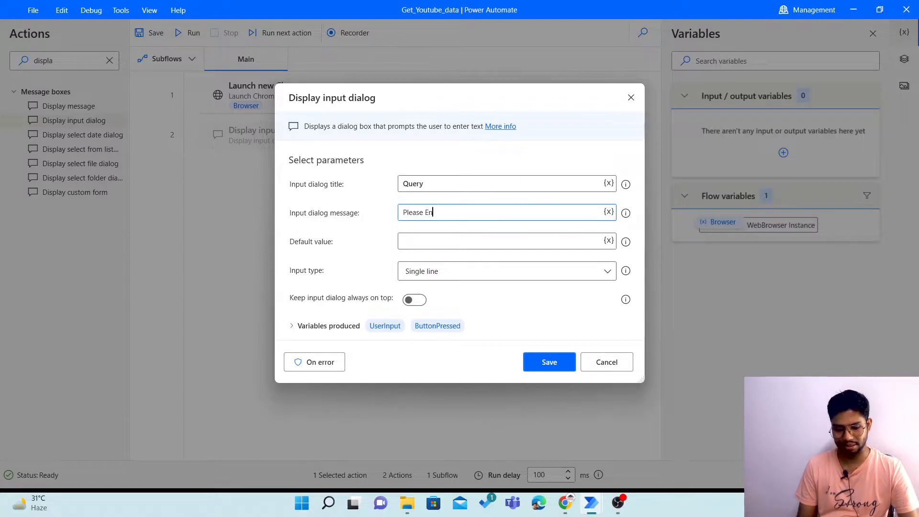
type("ter your")
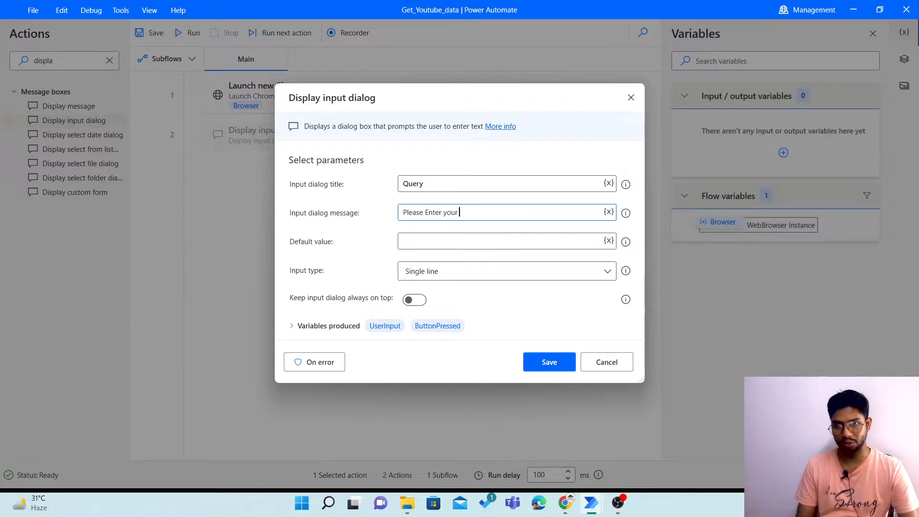
type(" Query")
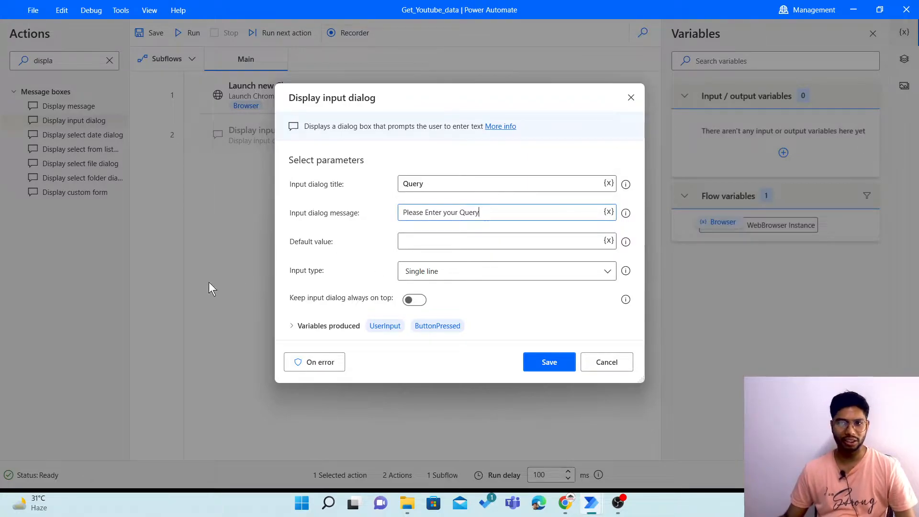
left_click(541, 362)
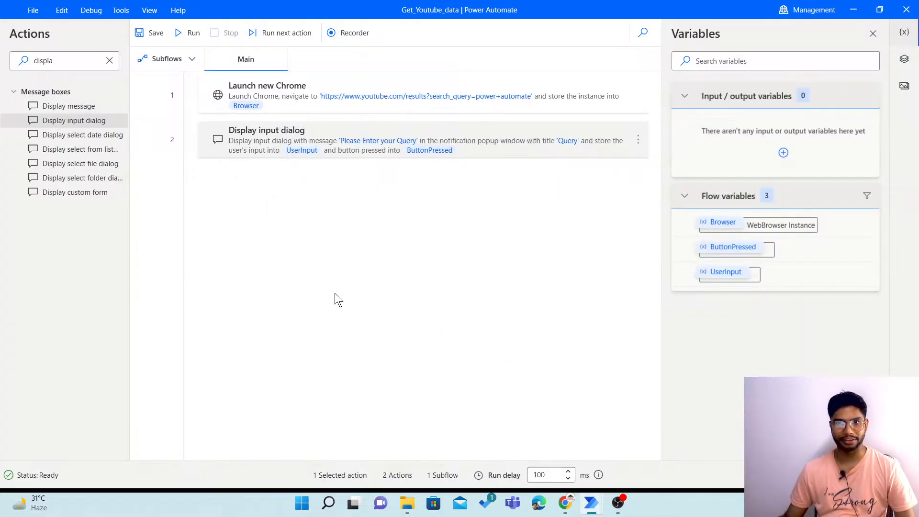
Move the Display input dialog action above Launch new Chrome so it runs first.
left_click_drag(478, 153, 472, 88)
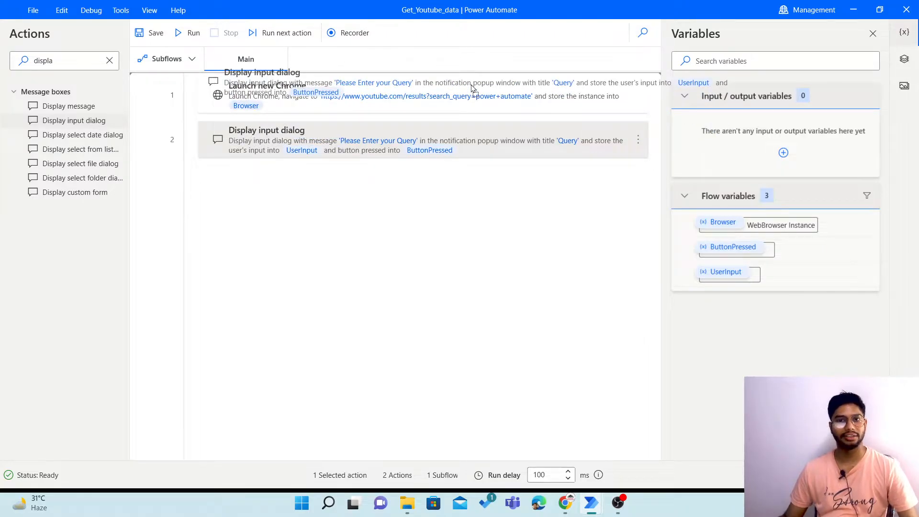
left_click_drag(470, 86, 469, 85)
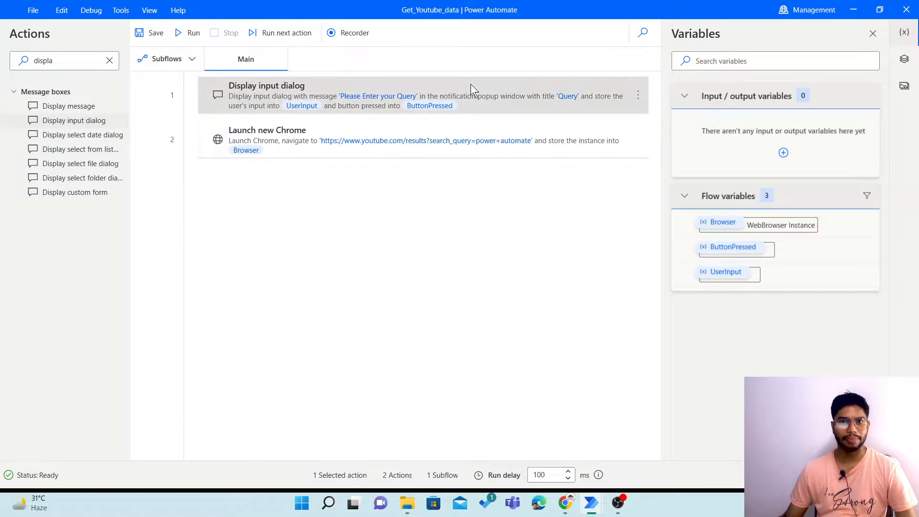
left_click(484, 184)
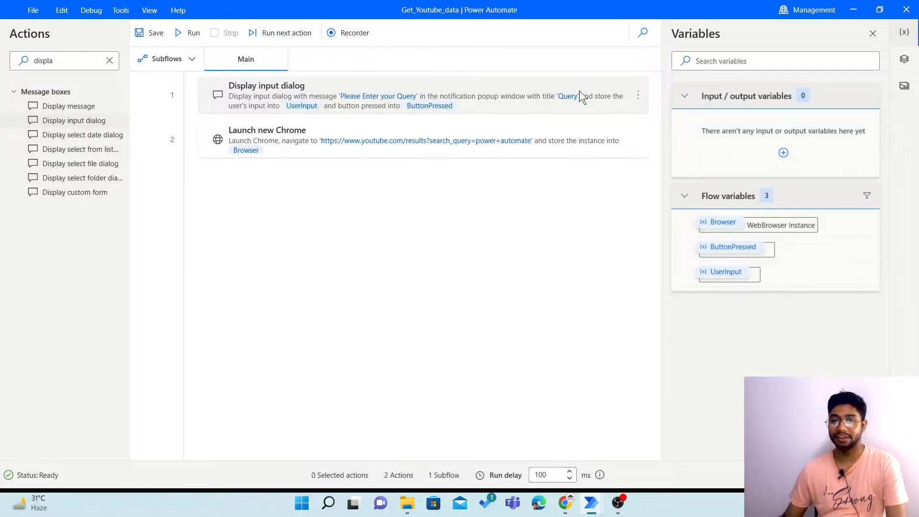
Rename the input dialog's produced UserInput variable to Keyword and save the Display input dialog action.
double_click(298, 107)
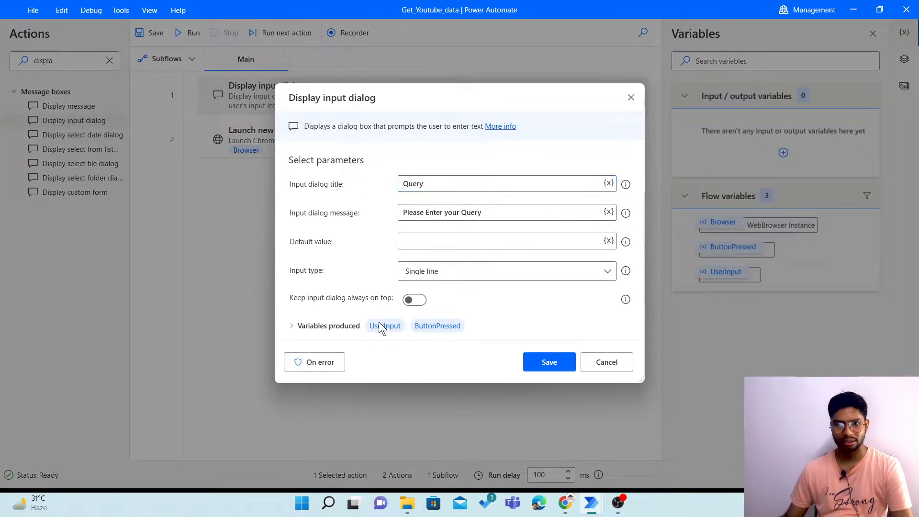
left_click(378, 322)
left_click(378, 265)
double_click(387, 265)
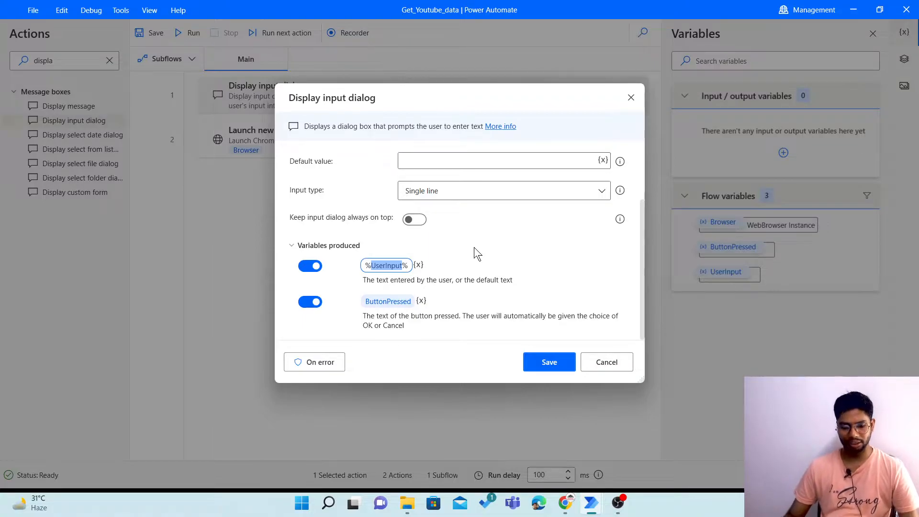
type("Key")
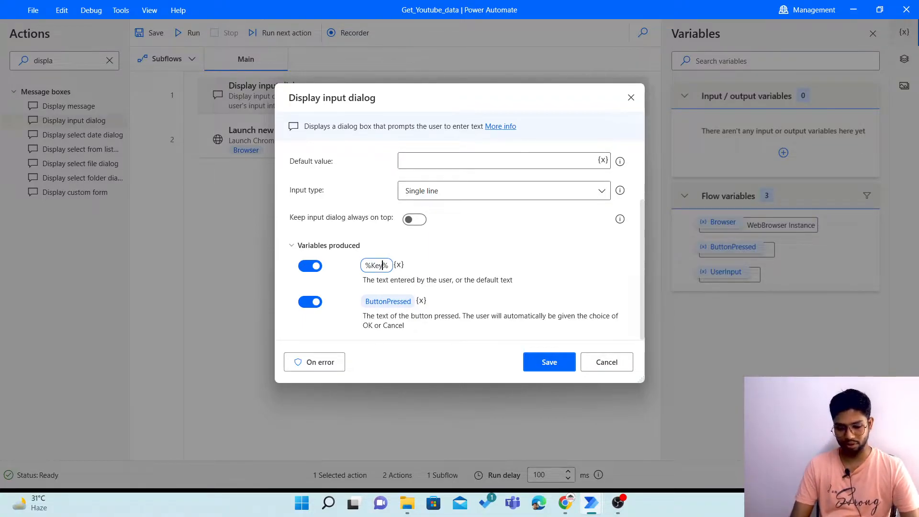
type("word")
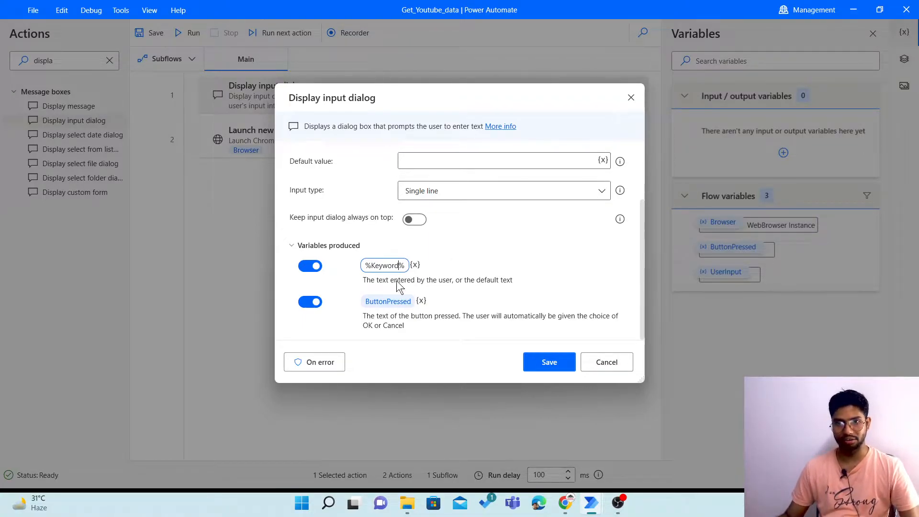
left_click(538, 358)
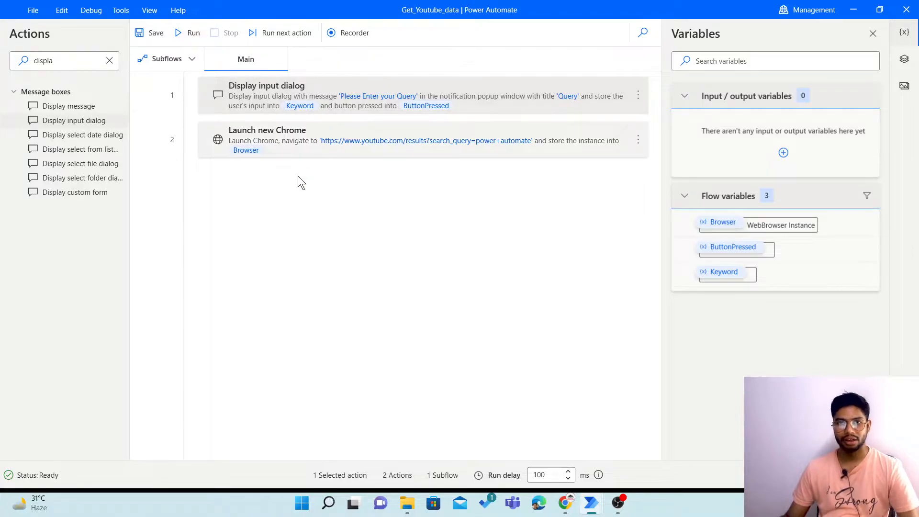
Open the Launch new Chrome action for editing and remove "power+automate" from the end of its initial URL.
left_click(295, 142)
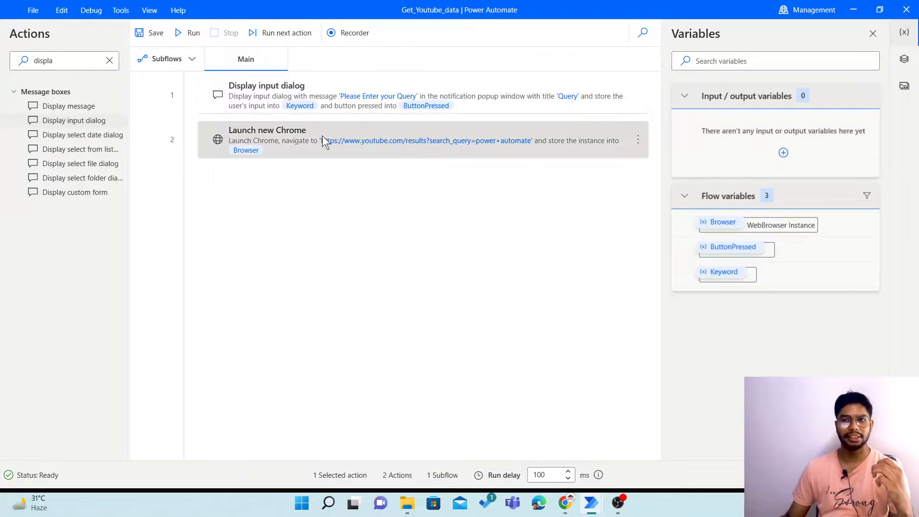
left_click(639, 139)
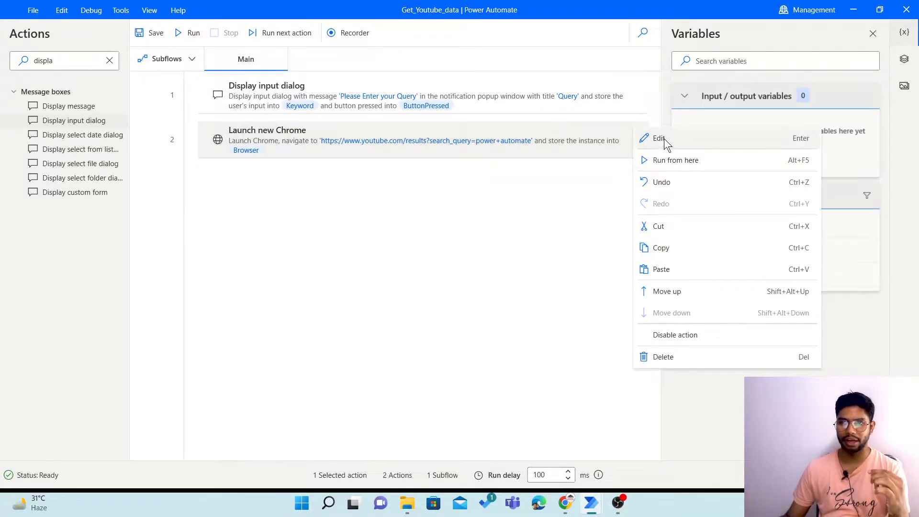
left_click(664, 139)
left_click(528, 227)
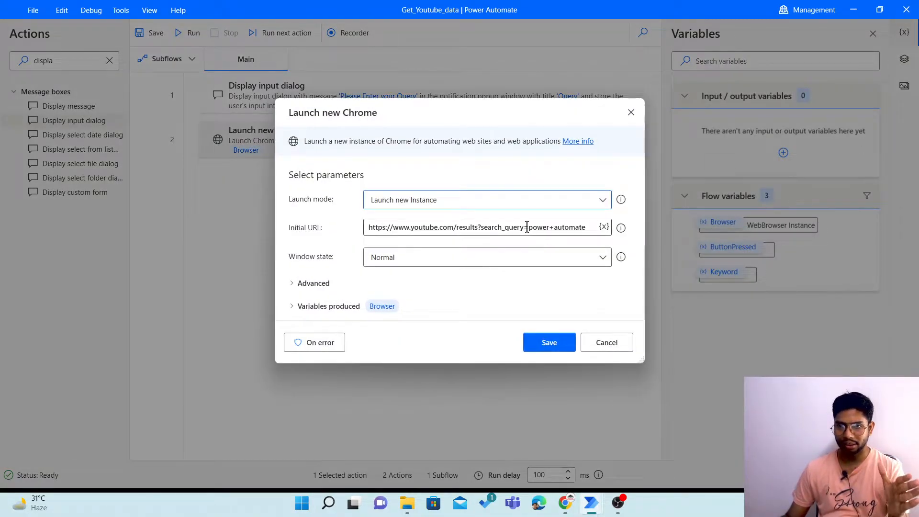
left_click_drag(529, 227, 372, 220)
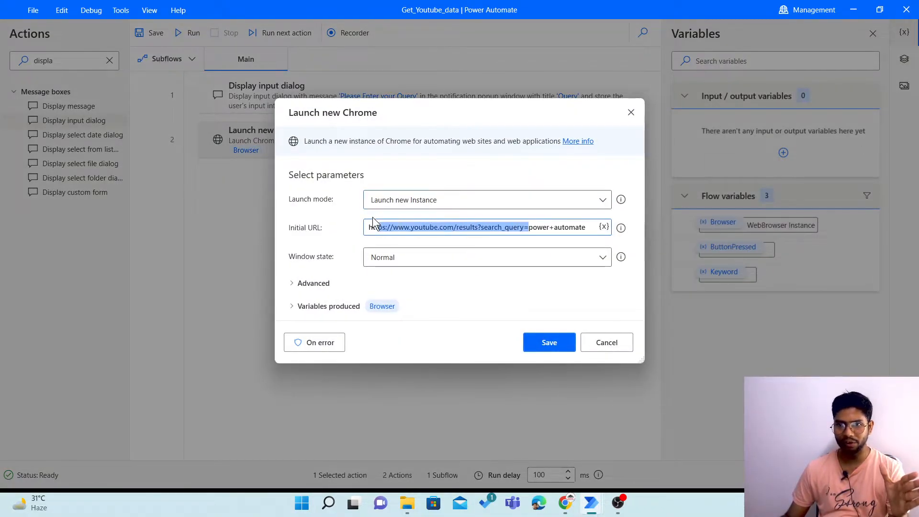
left_click(531, 227)
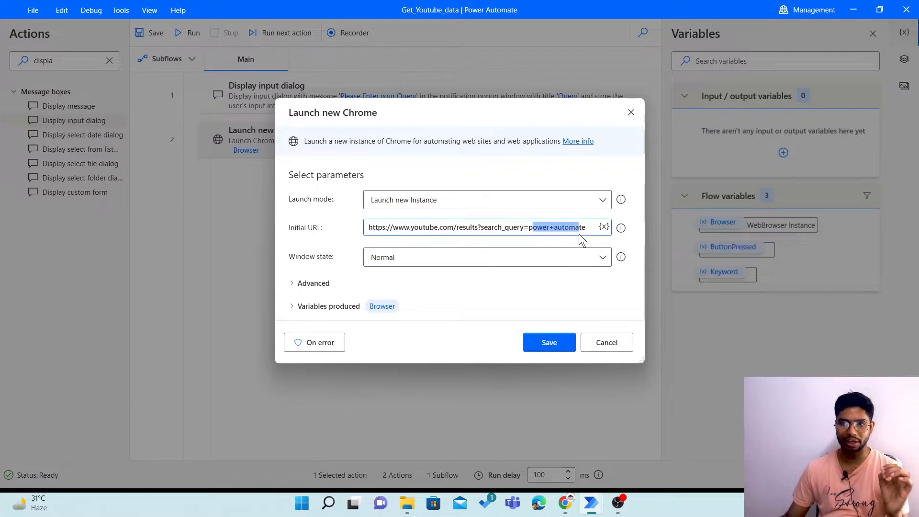
left_click(531, 227)
left_click_drag(528, 228, 589, 227)
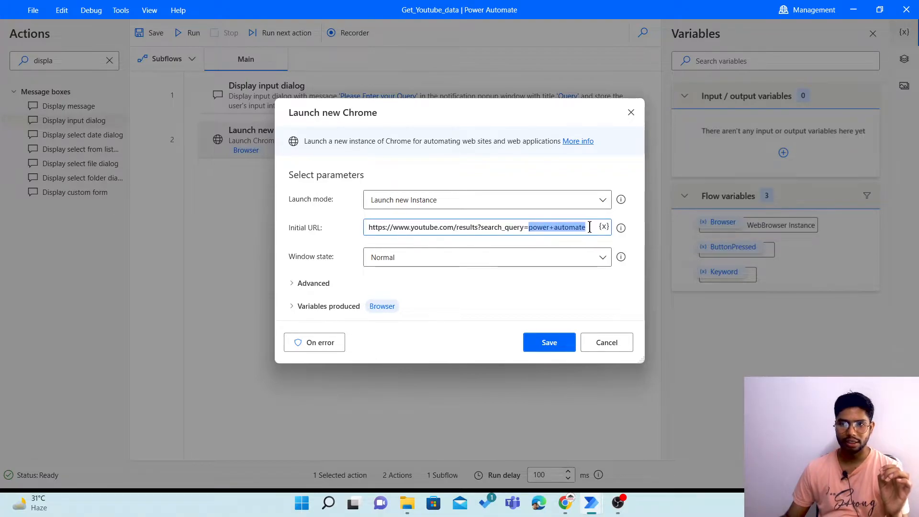
key("BackSpace")
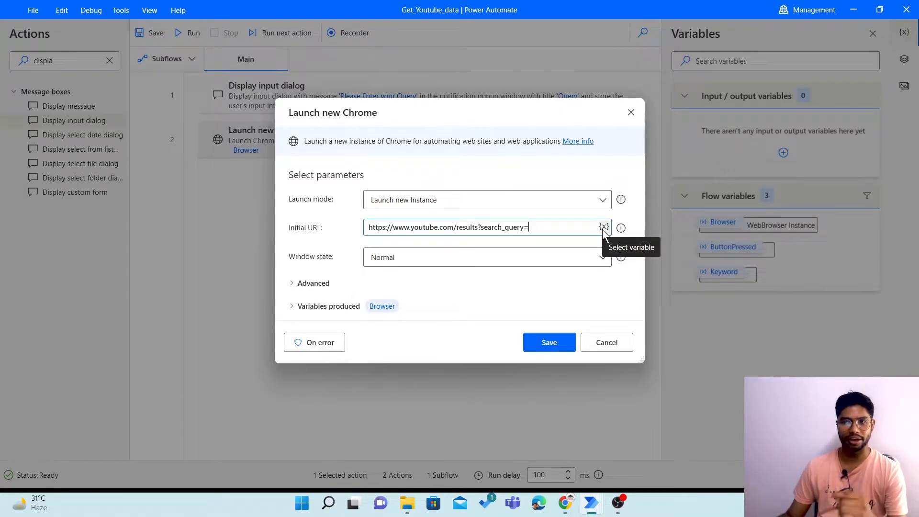
Insert the Keyword variable after "search_query=" in the initial URL and save the Launch new Chrome action.
left_click(603, 229)
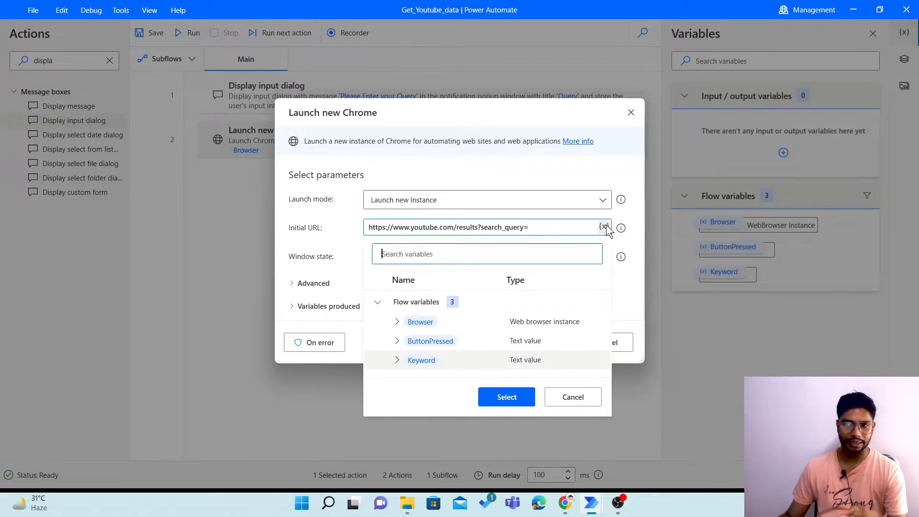
left_click(421, 365)
left_click(497, 399)
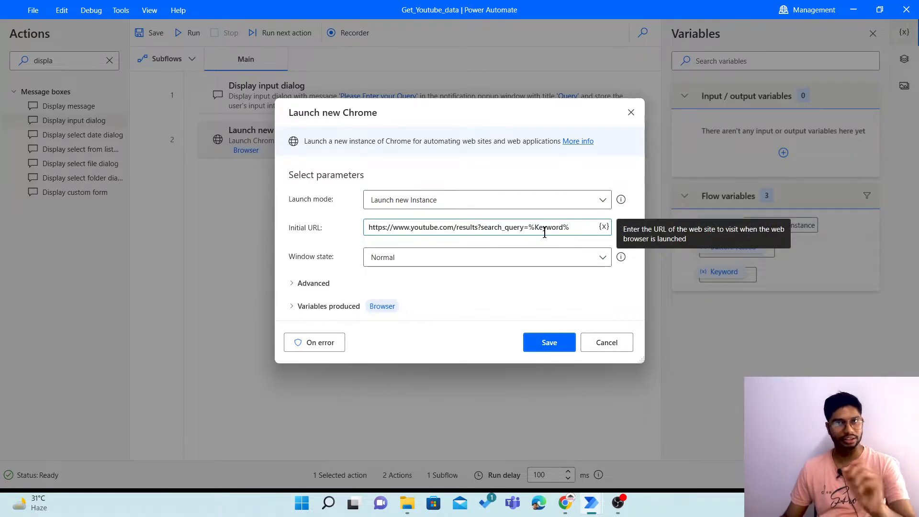
left_click(549, 342)
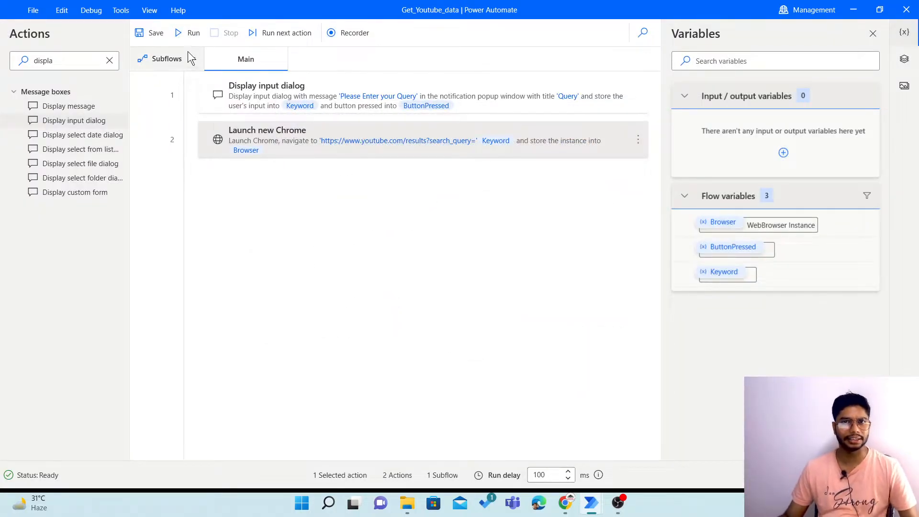
Test the flow with the query "kapil sharma show", look through the YouTube results, and close that browser window.
left_click(192, 35)
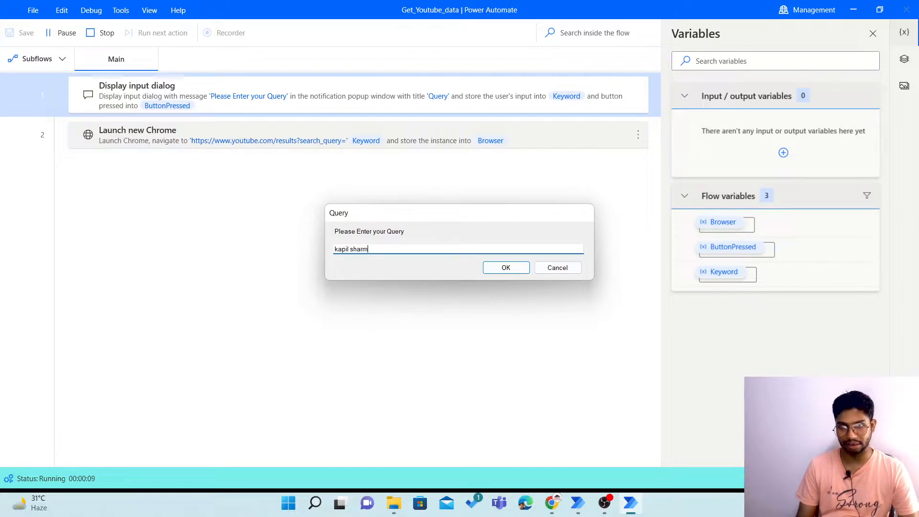
type("ow")
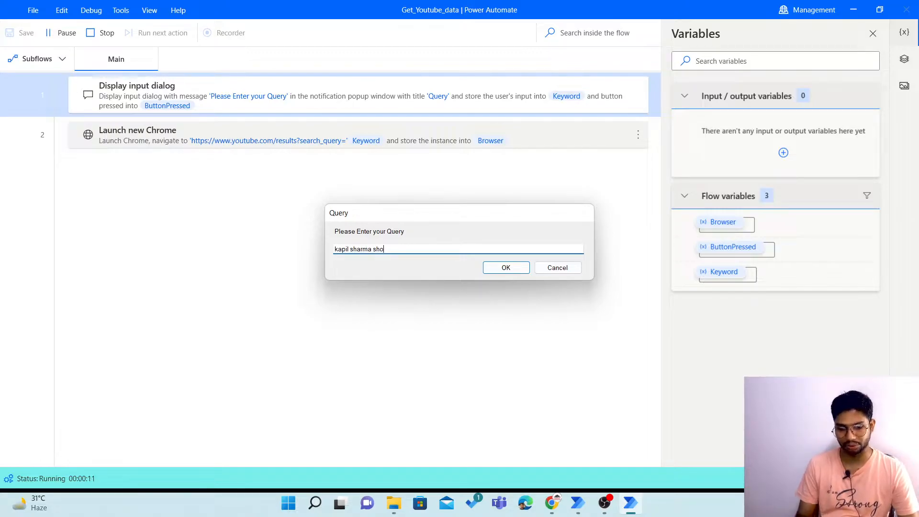
left_click(505, 268)
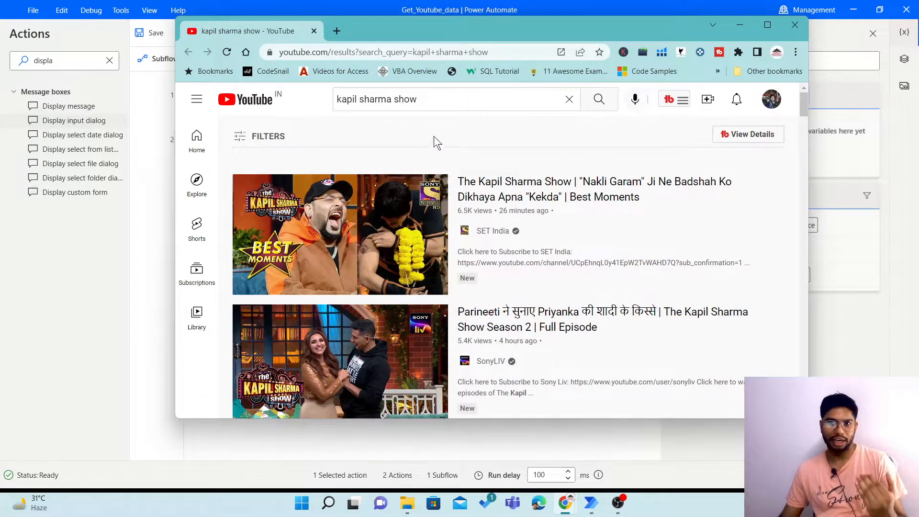
scroll(562, 213, "down", 20)
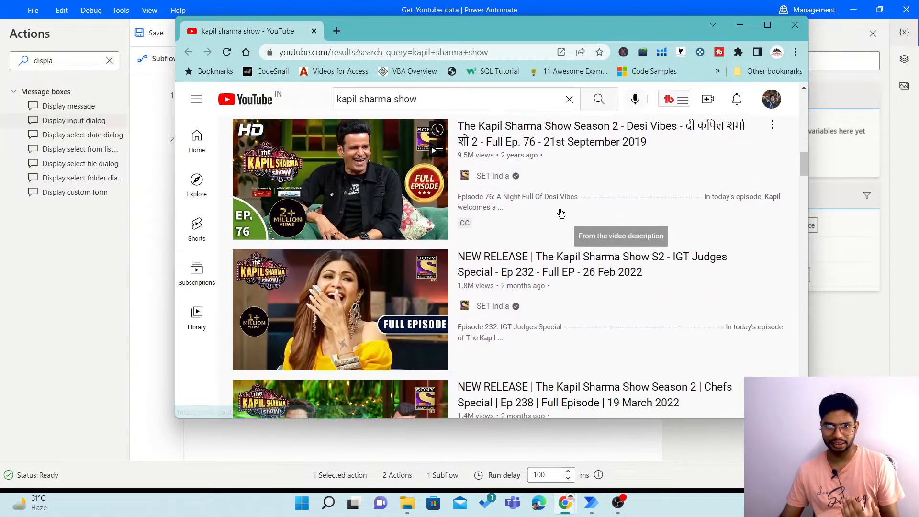
scroll(561, 213, "down", 11)
scroll(561, 212, "up", 18)
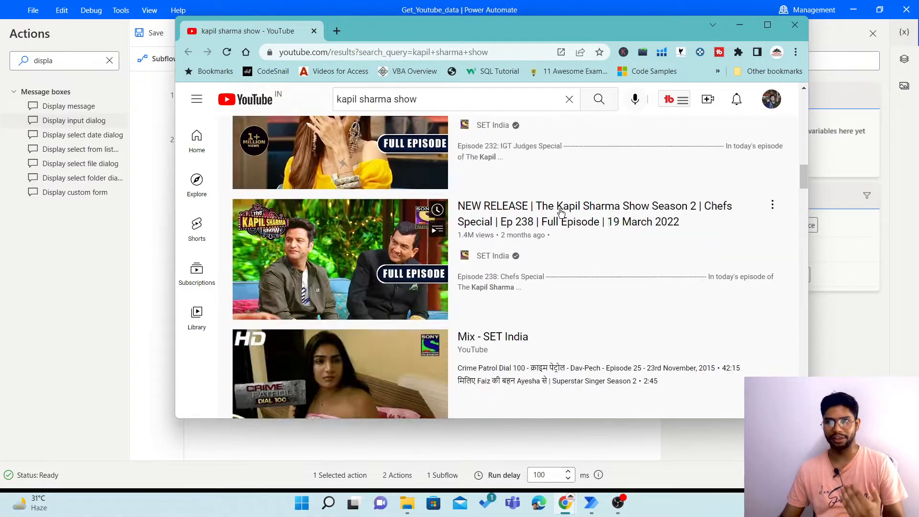
left_click(795, 24)
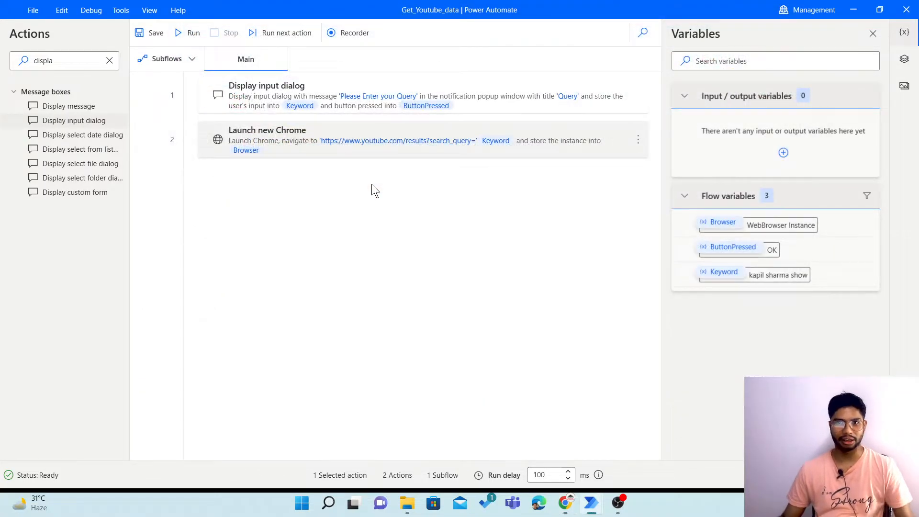
Run the flow again with the query "power bi in hindi", look through the YouTube results, and close that browser window.
left_click(183, 39)
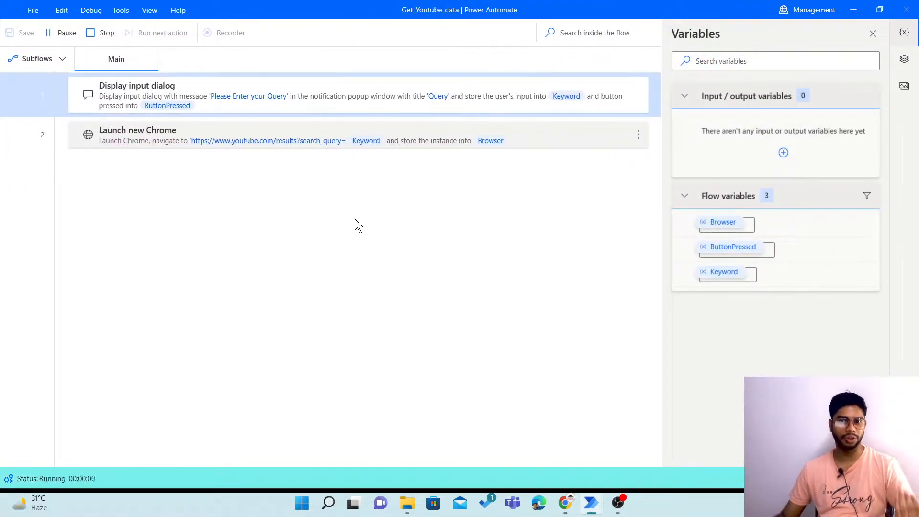
type("power bi in")
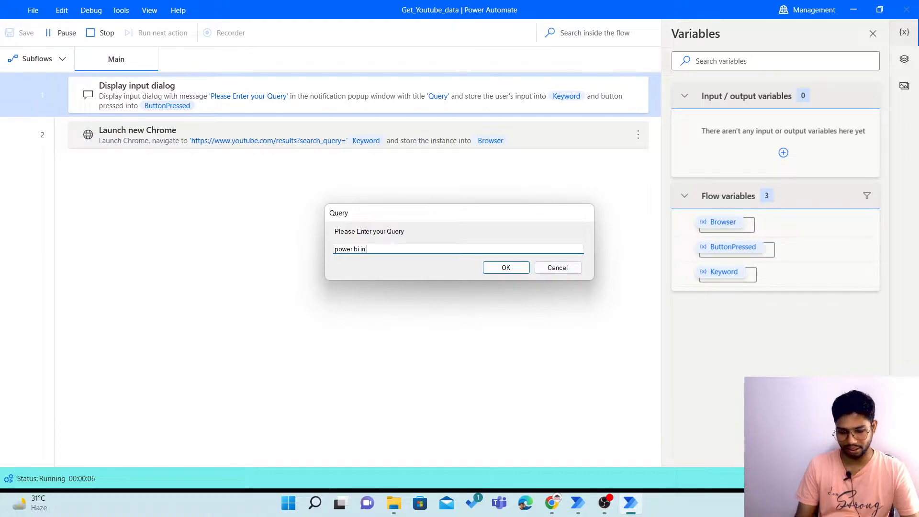
type(" hindi")
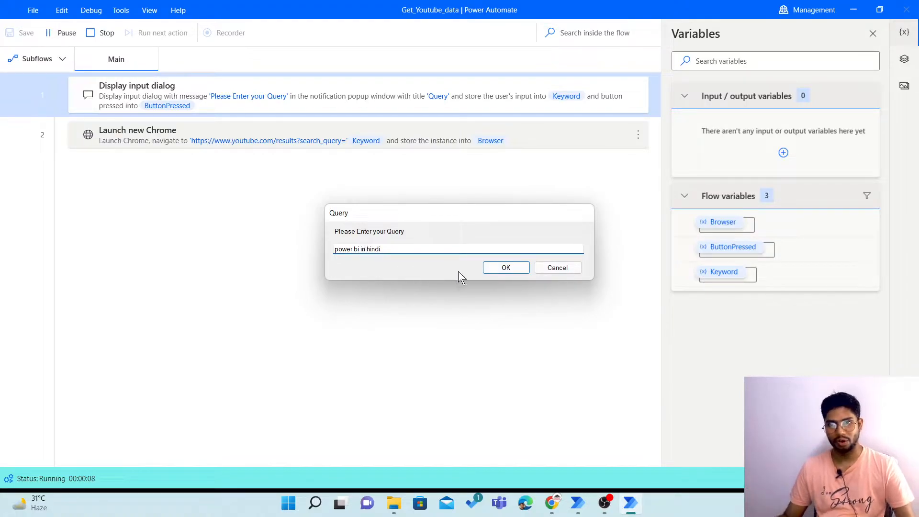
left_click(507, 268)
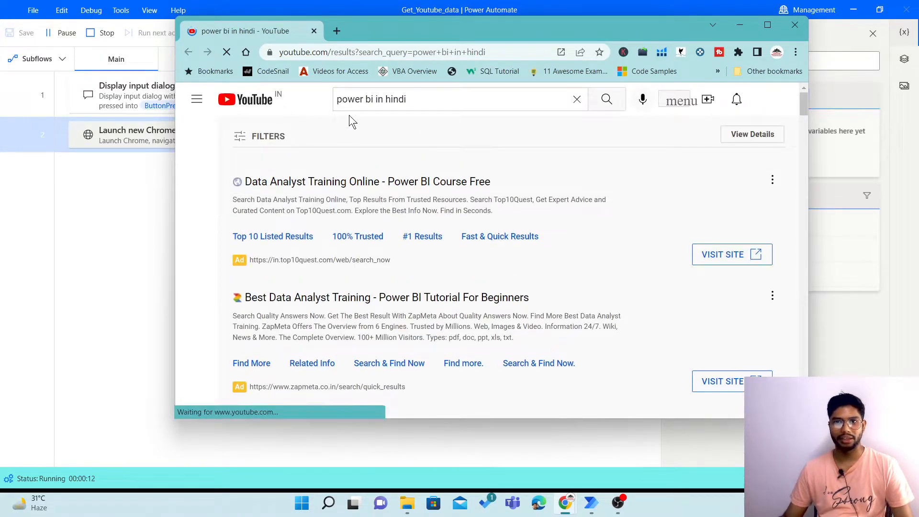
scroll(564, 213, "down", 15)
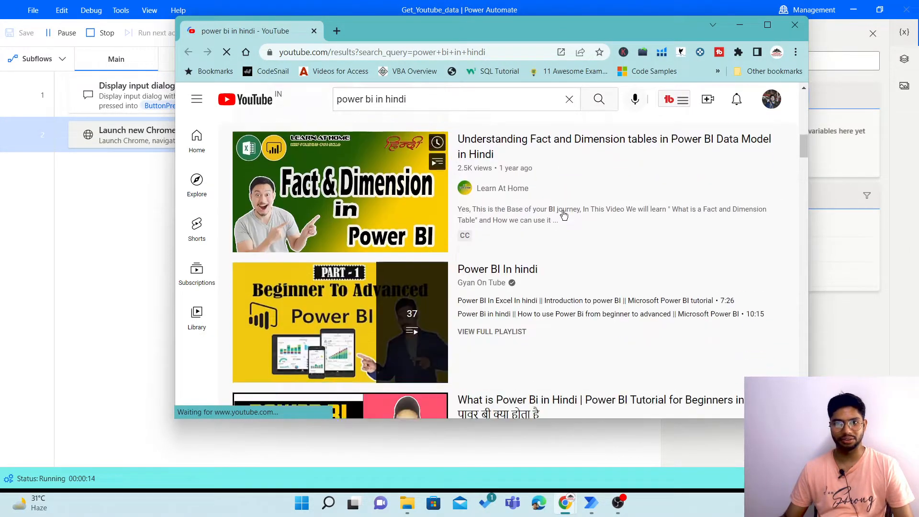
scroll(564, 216, "down", 15)
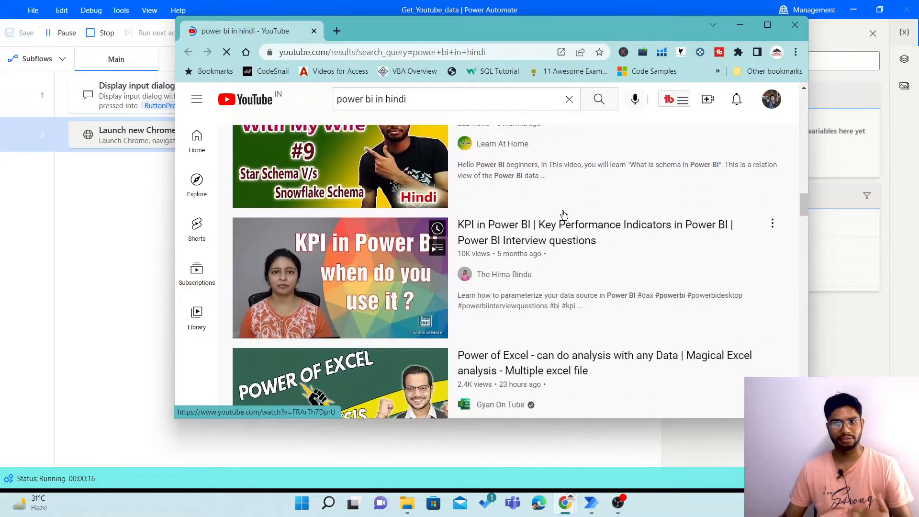
scroll(563, 215, "down", 15)
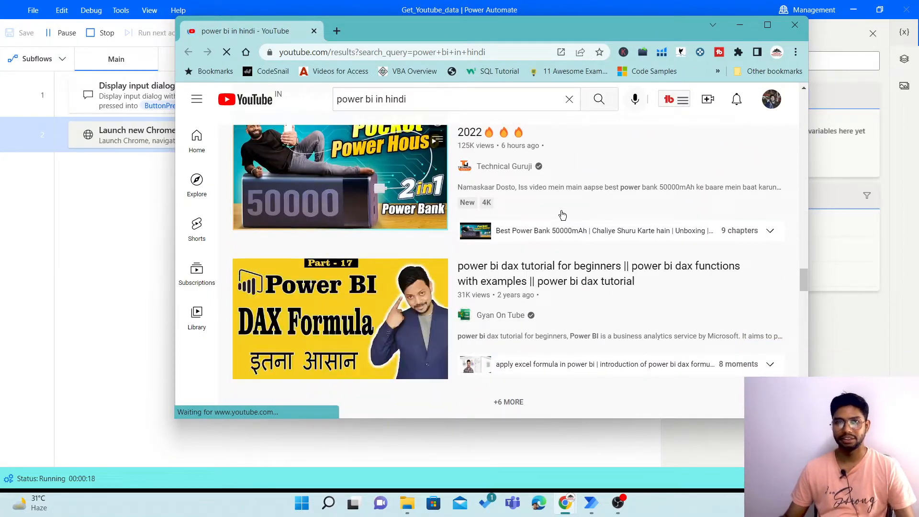
left_click(794, 24)
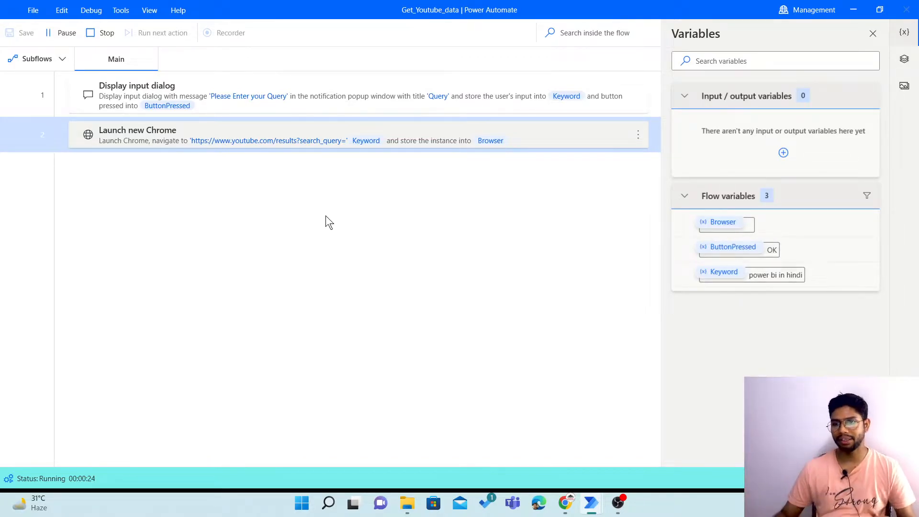
Switch to the Chrome window with the "power automate" YouTube results and examine the videos' titles, channel names and view counts.
left_click(565, 502)
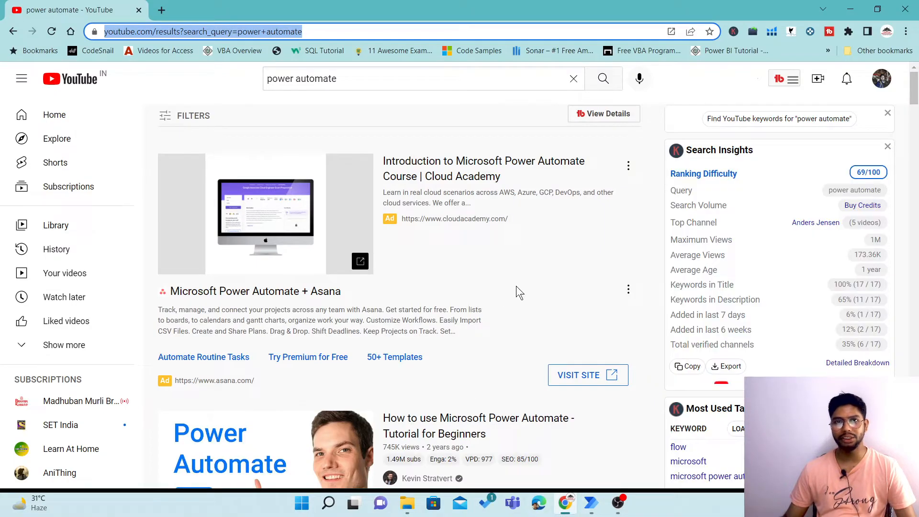
scroll(599, 256, "down", 15)
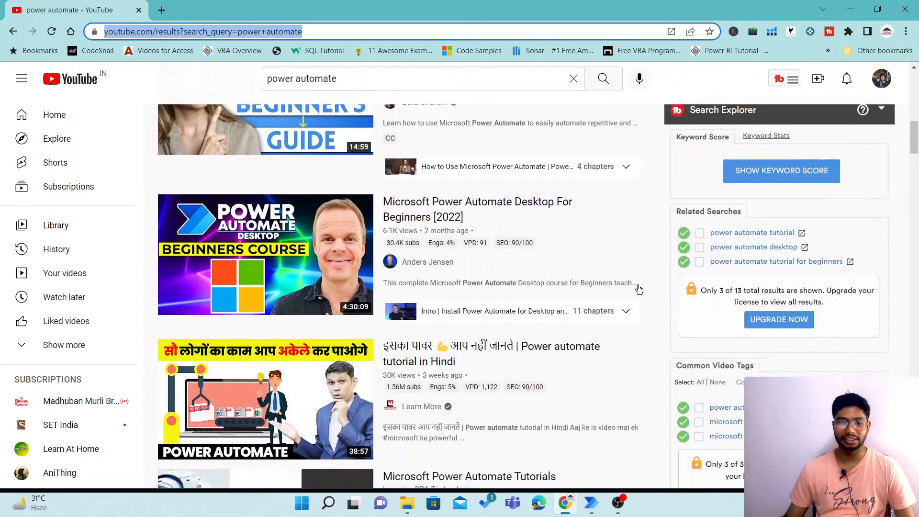
scroll(622, 216, "up", 15)
scroll(551, 262, "down", 10)
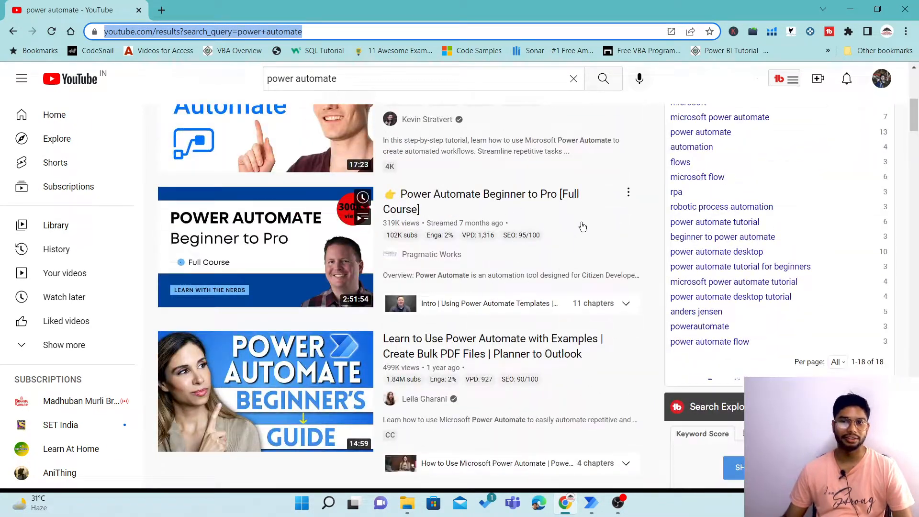
scroll(550, 221, "up", 3)
mouse_move(620, 223)
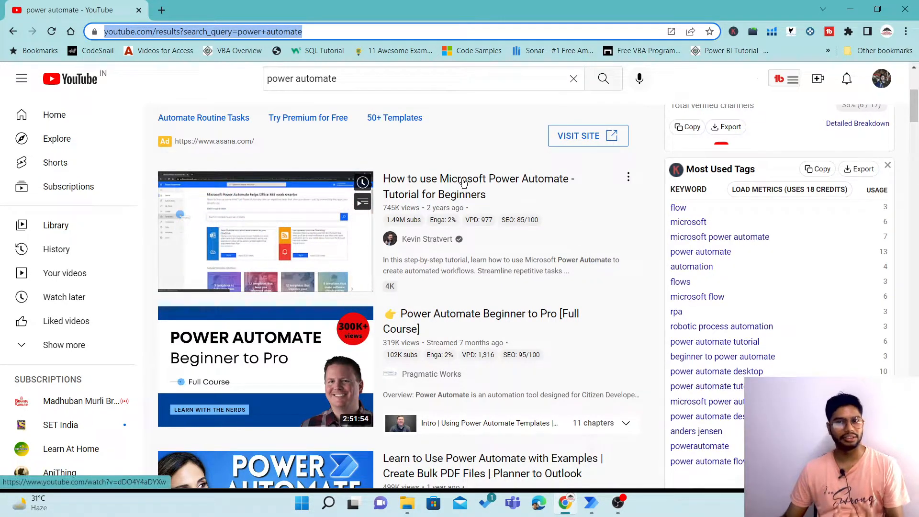
mouse_move(487, 325)
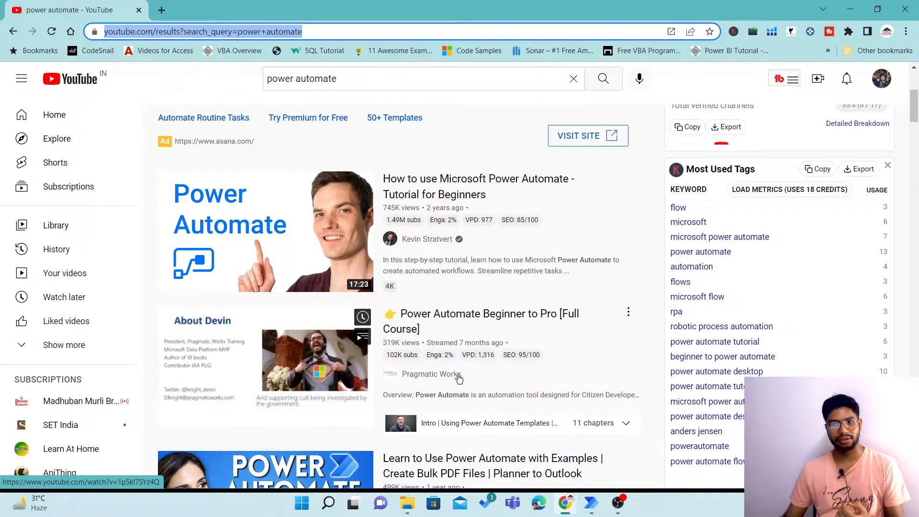
mouse_move(474, 201)
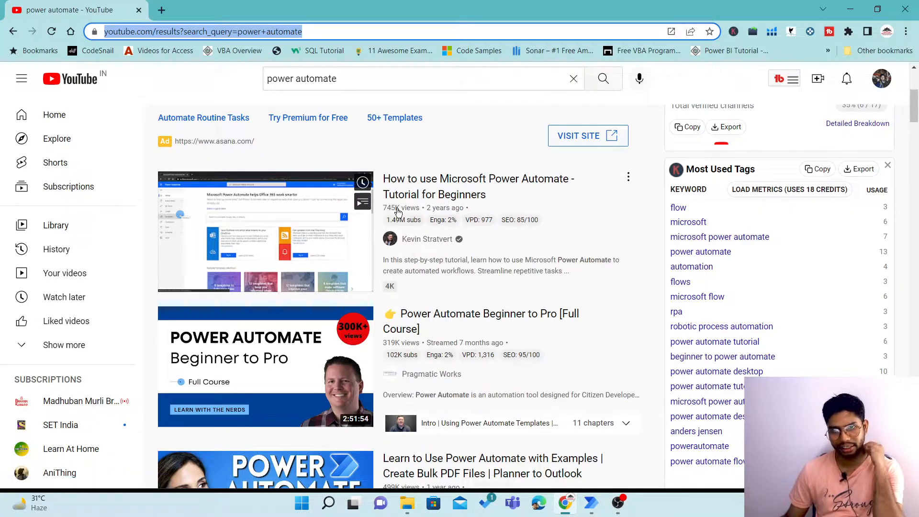
Switch back to the Power Automate flow, close the errors list, and put the "power automate" YouTube window away.
mouse_move(451, 217)
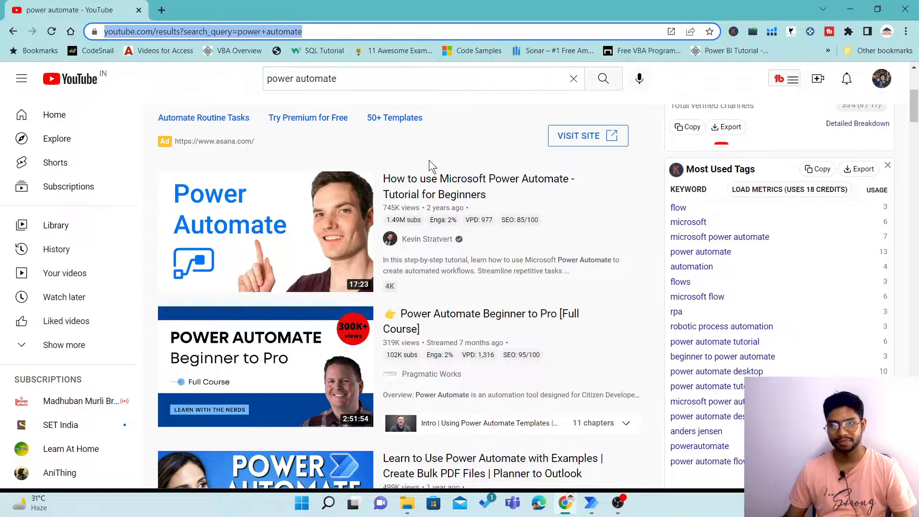
key("alt+Tab")
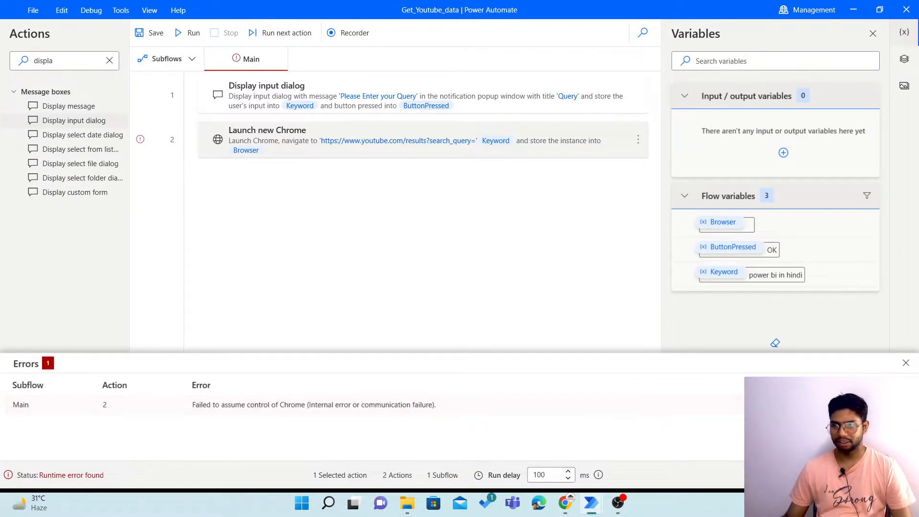
left_click(905, 364)
left_click(395, 211)
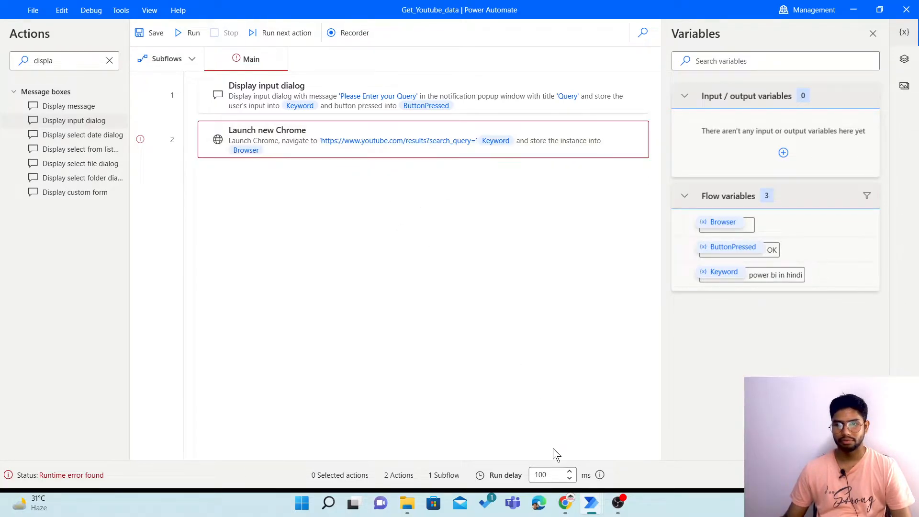
left_click(566, 503)
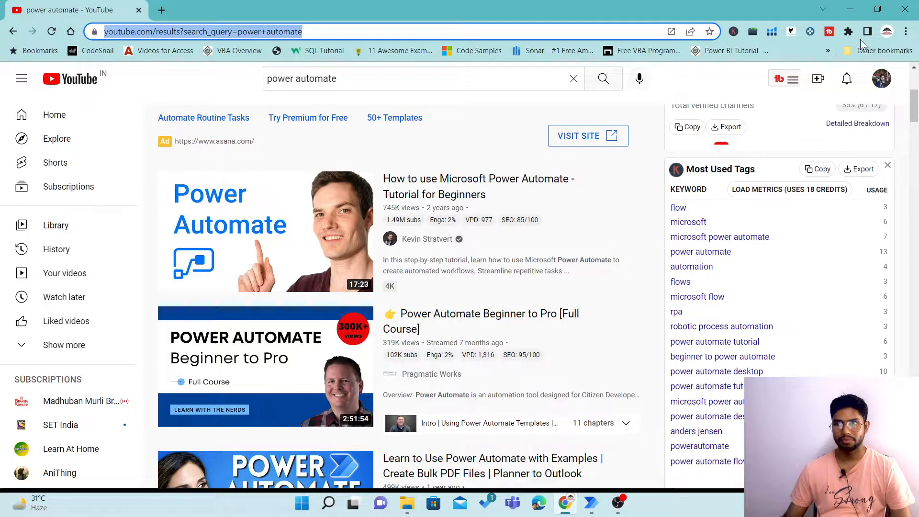
left_click(905, 8)
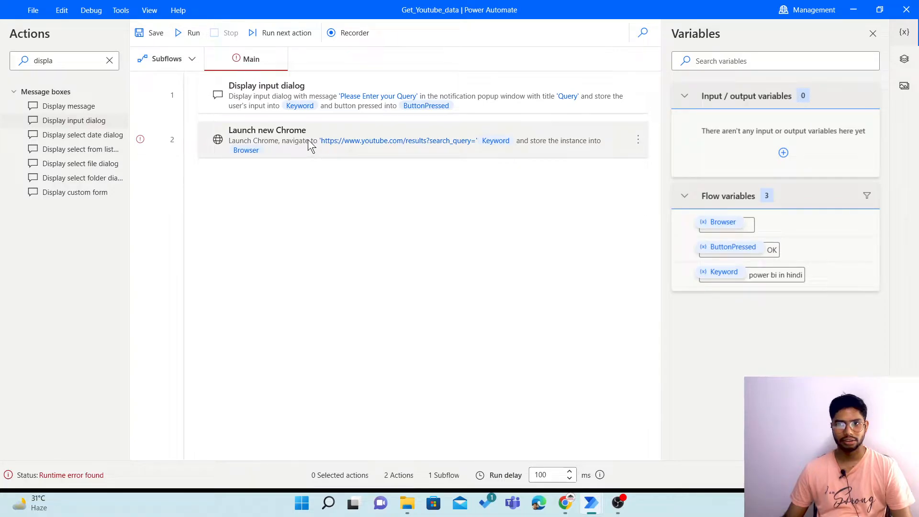
Run the flow with the query "power bi", look through the YouTube results, and minimize that browser window.
left_click(188, 37)
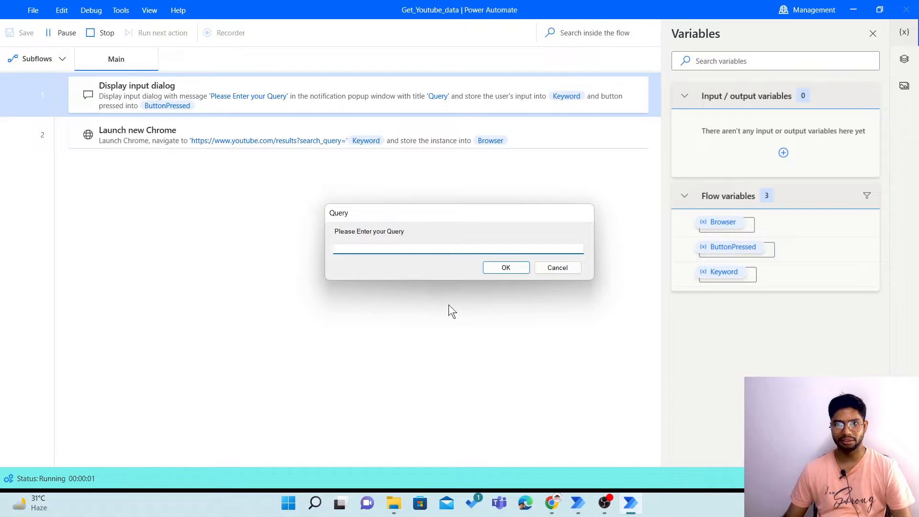
type("poer")
key("BackSpace")
key("BackSpace")
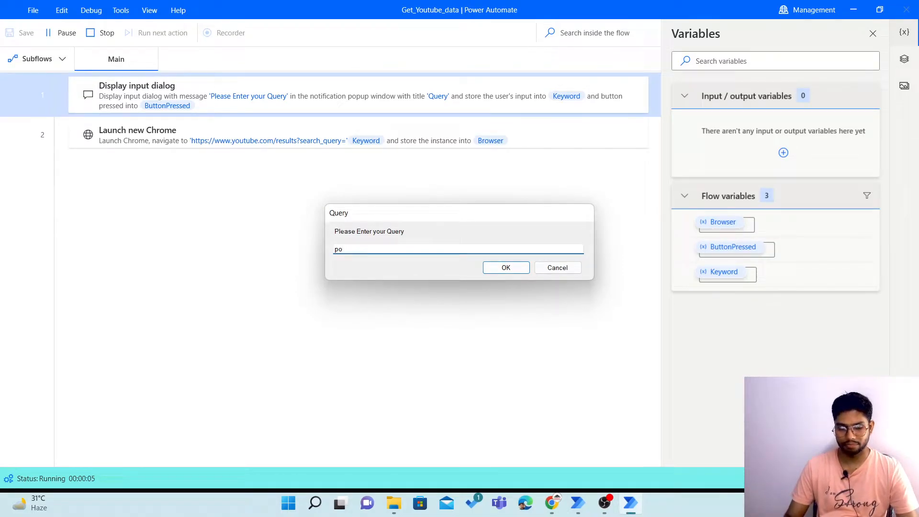
type("wer bi")
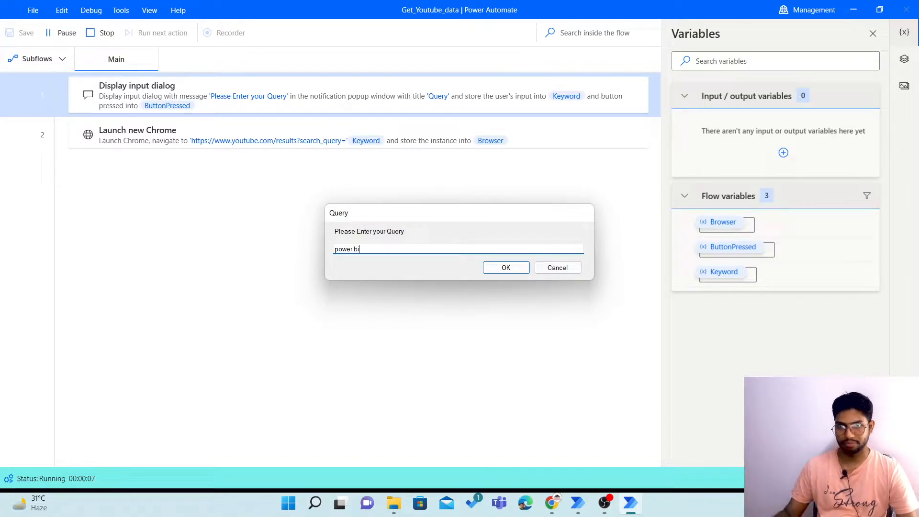
left_click(521, 269)
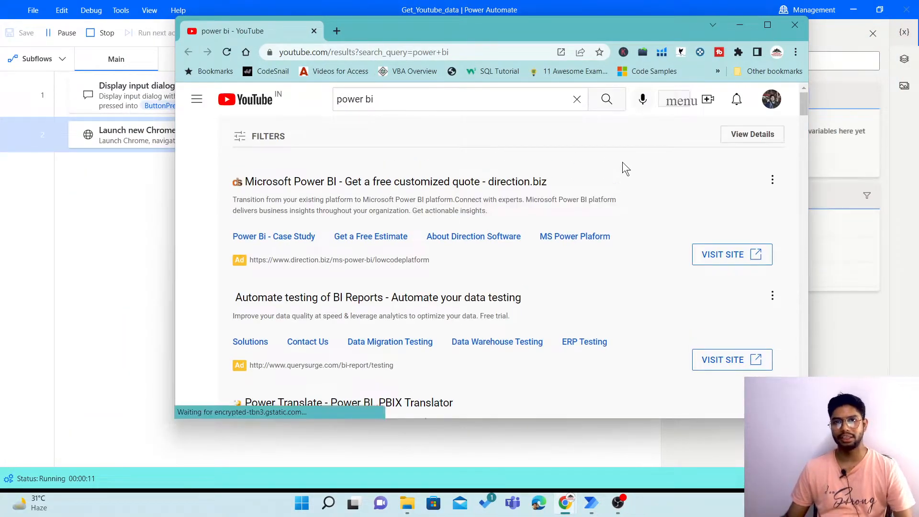
scroll(622, 165, "down", 2)
scroll(622, 161, "down", 3)
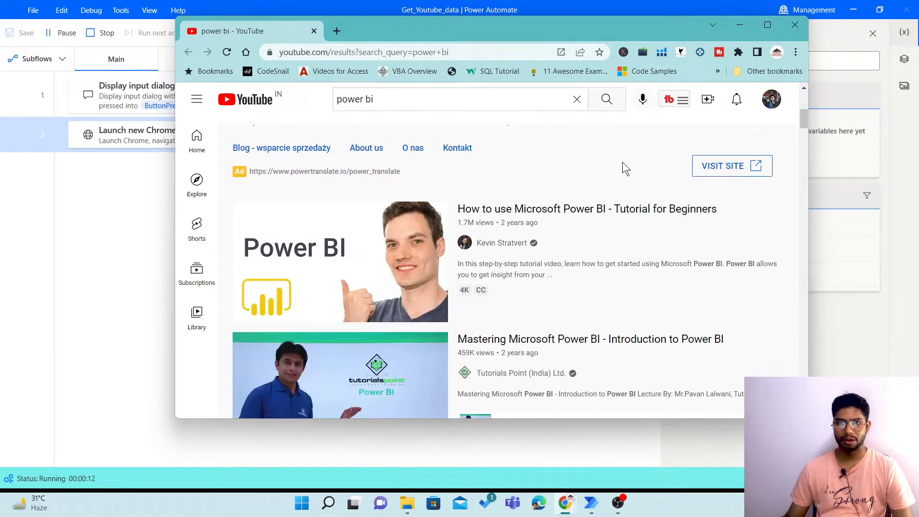
left_click(739, 25)
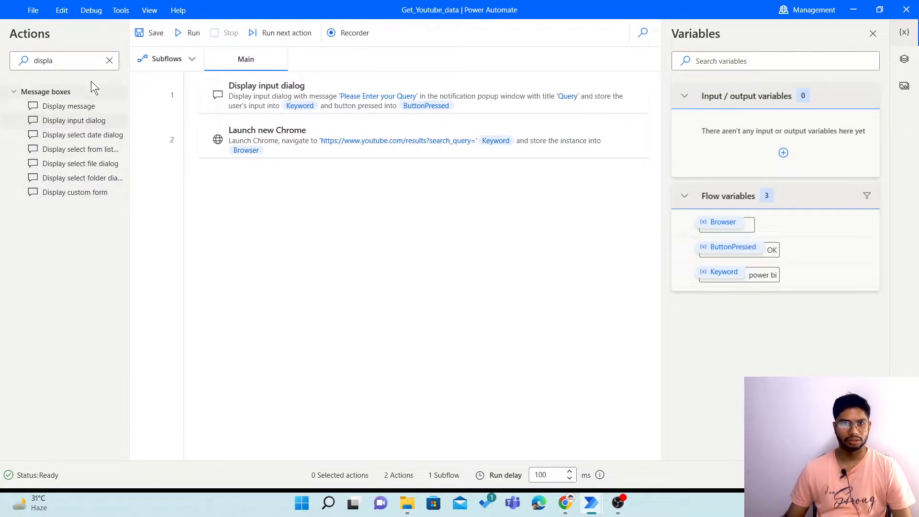
Clear the action search and expand the Web data extraction group under Browser automation.
left_click(109, 61)
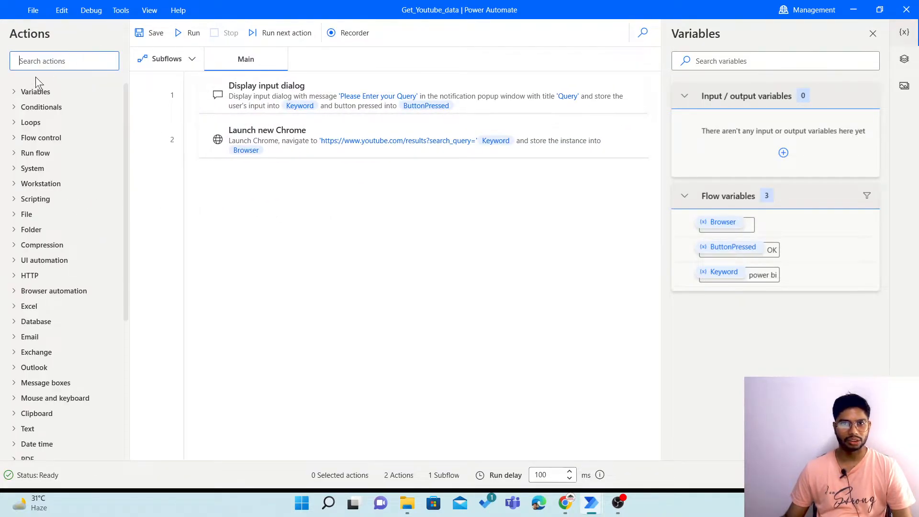
left_click(19, 290)
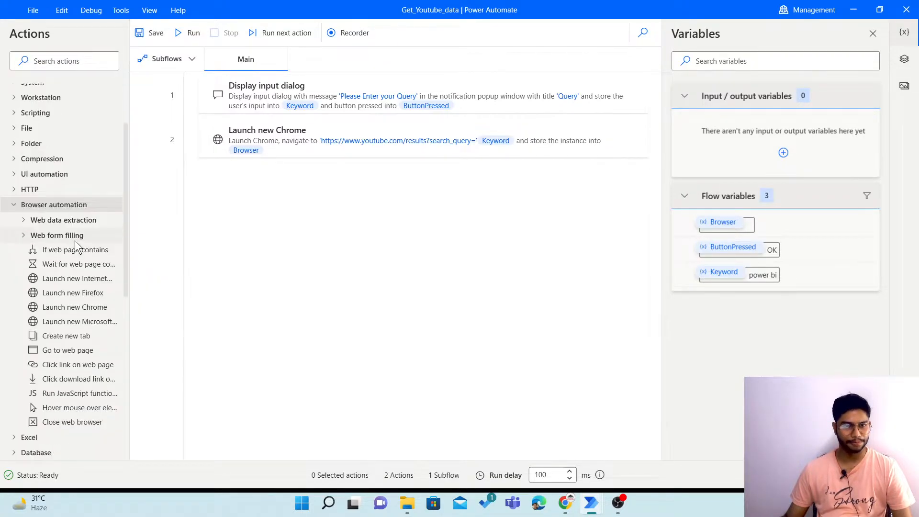
left_click(21, 220)
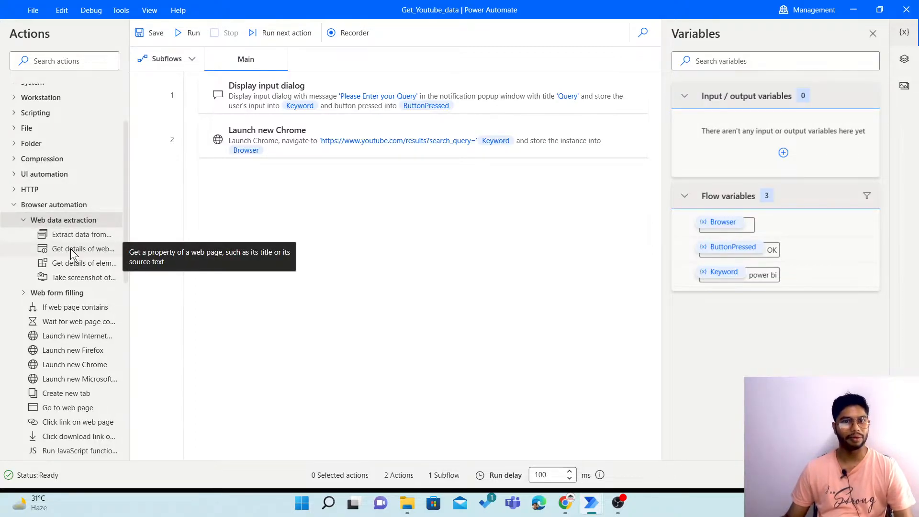
left_click_drag(70, 249, 350, 198)
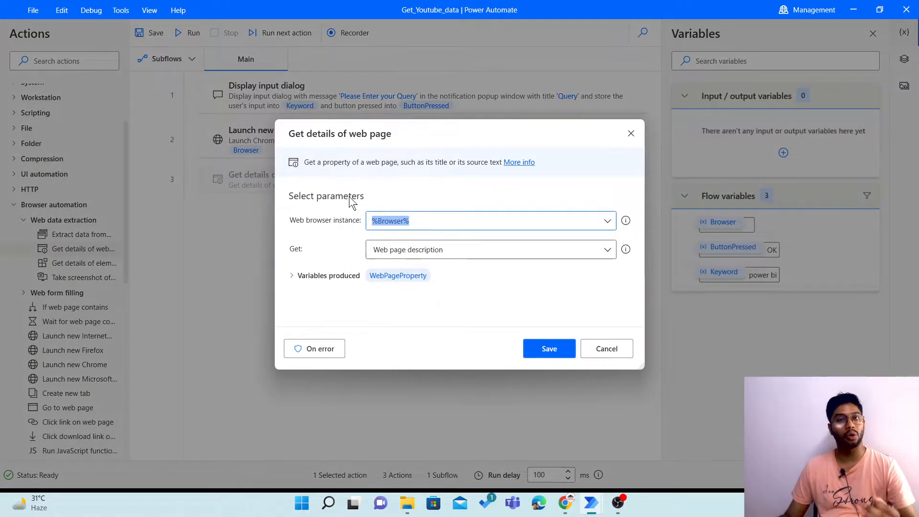
left_click_drag(404, 135, 320, 197)
left_click(344, 282)
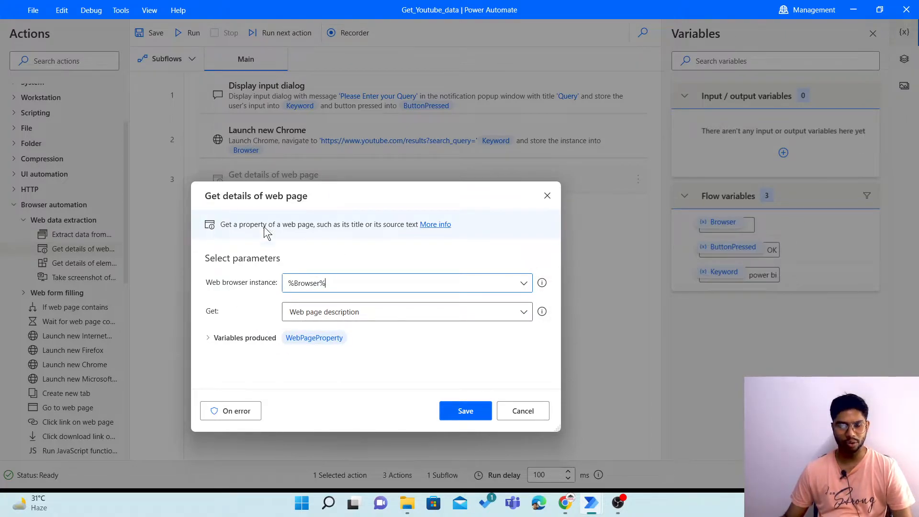
left_click(522, 412)
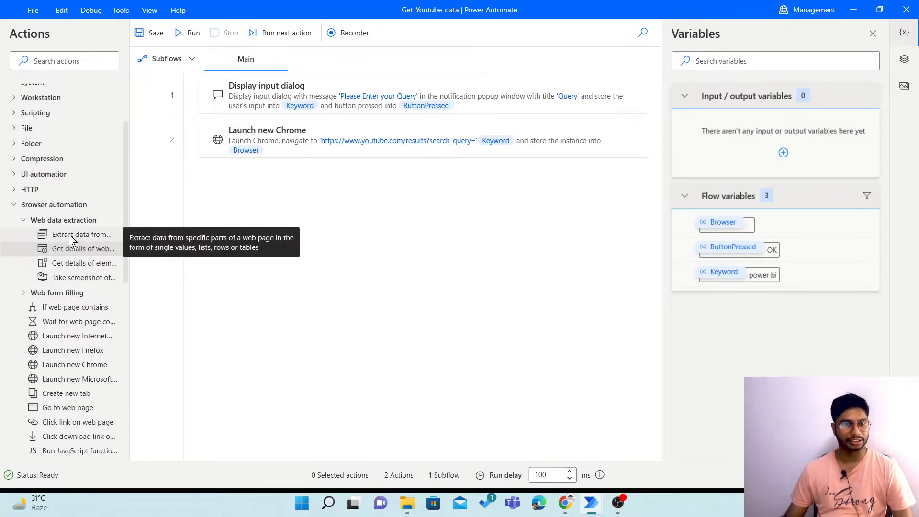
left_click_drag(69, 234, 323, 211)
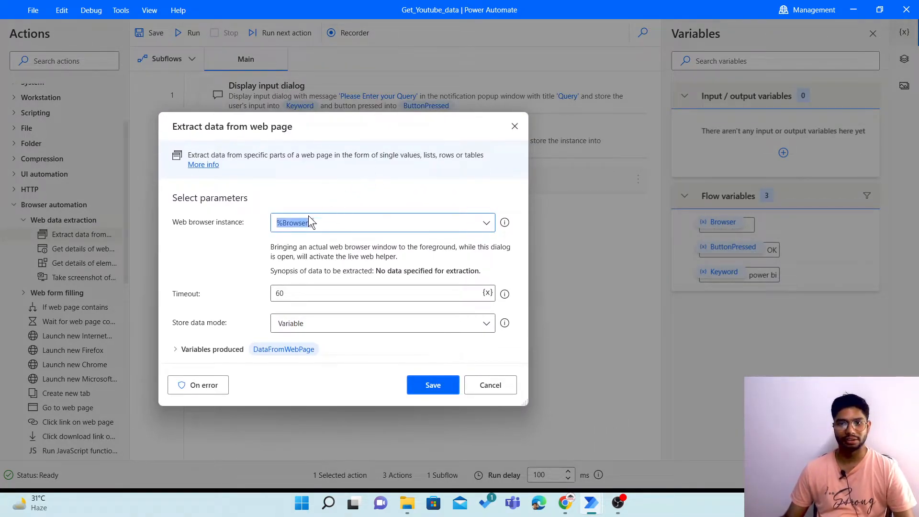
left_click(353, 224)
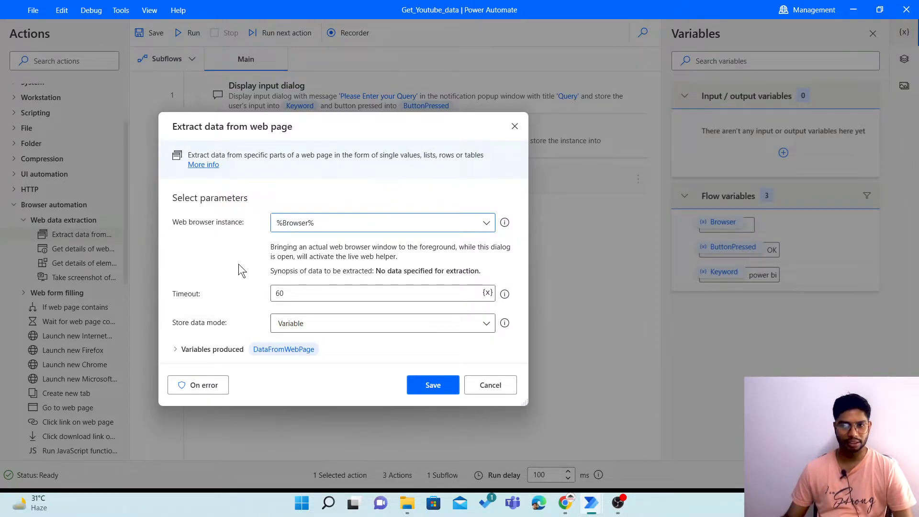
left_click_drag(300, 128, 352, 99)
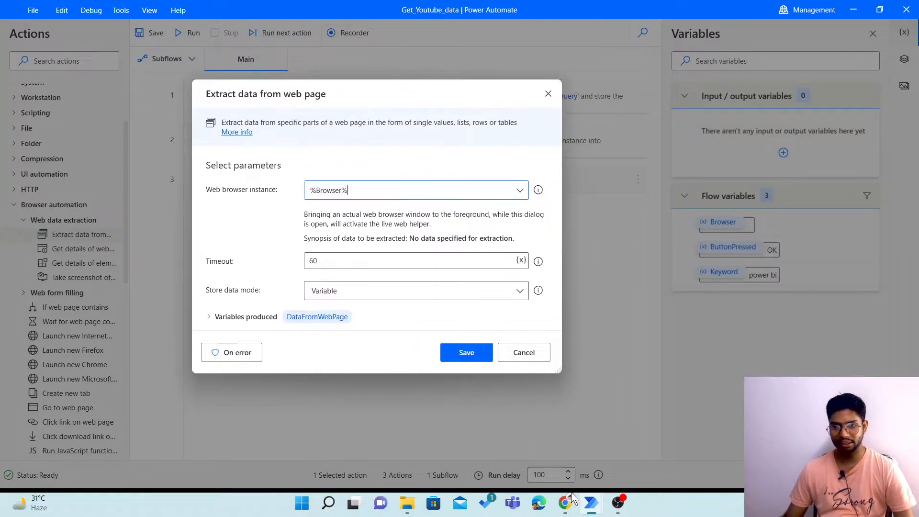
mouse_move(566, 501)
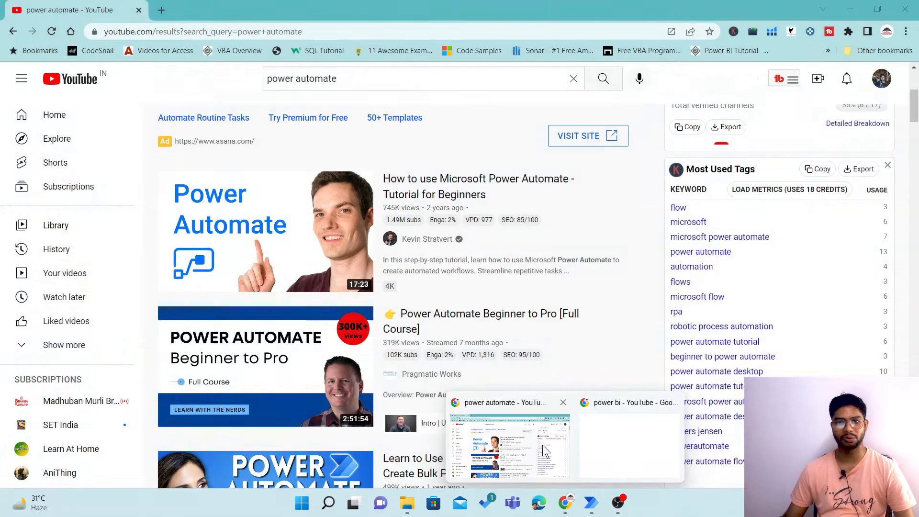
left_click(541, 444)
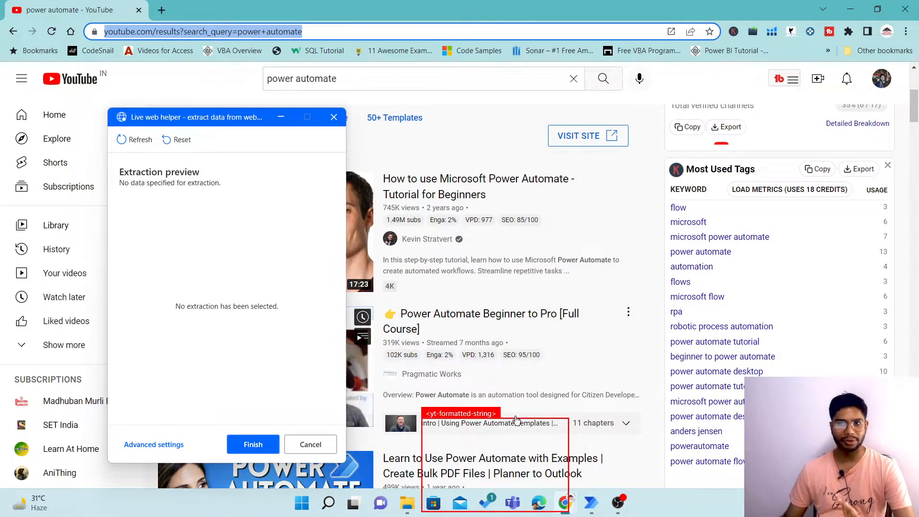
left_click_drag(208, 121, 141, 98)
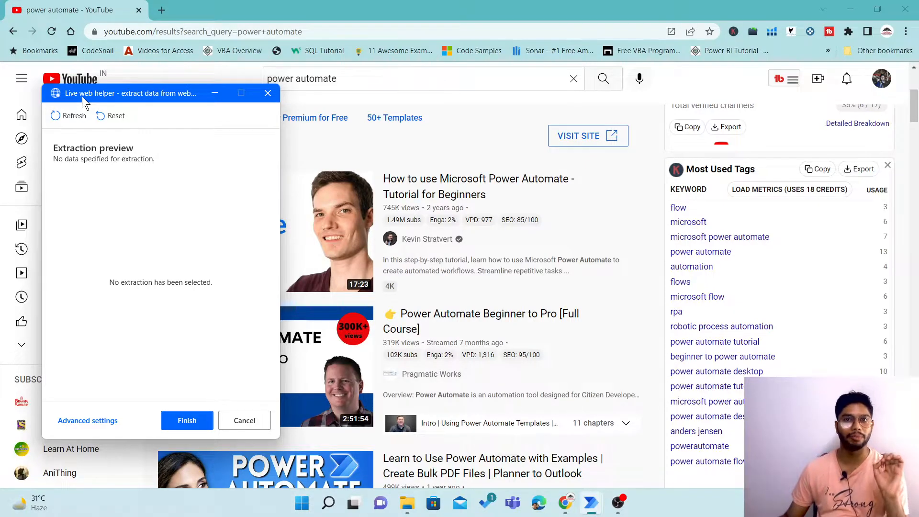
left_click(266, 96)
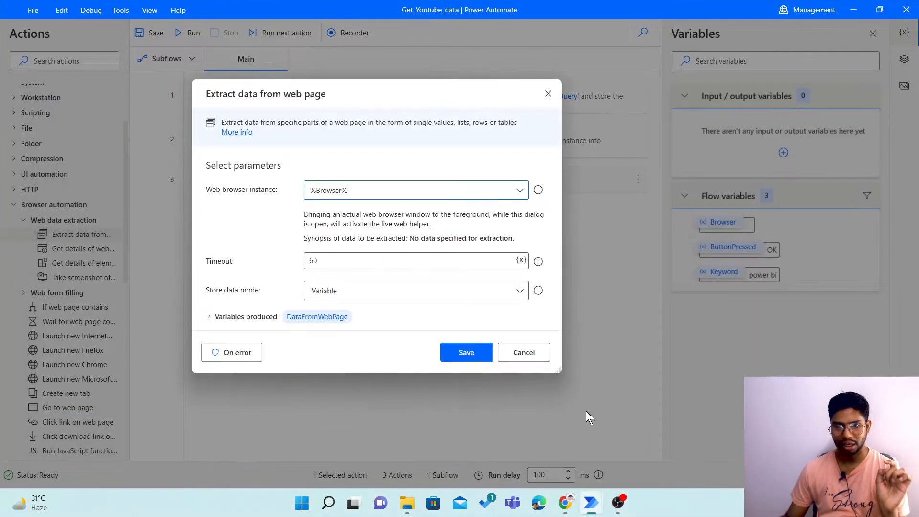
left_click(515, 353)
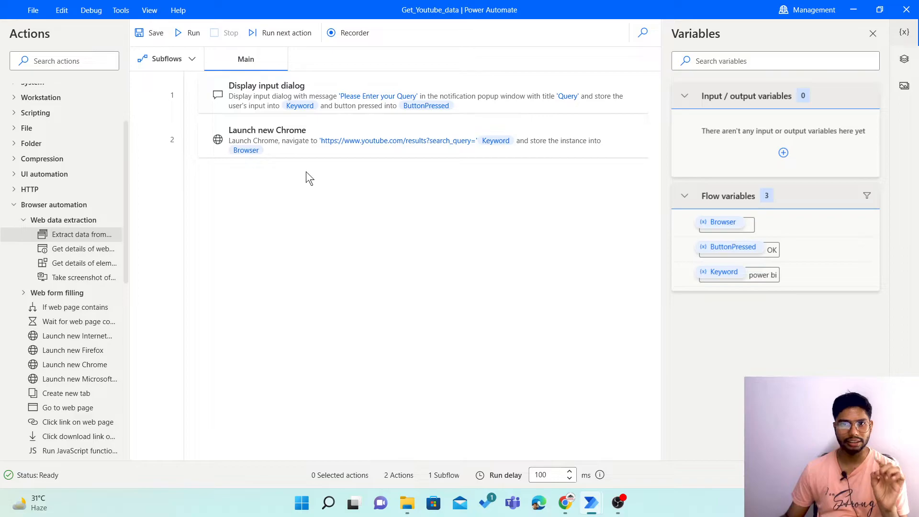
Add an Extract data from web page action after Launch new Chrome and activate its live web helper on the "power automate" YouTube results.
left_click_drag(72, 234, 297, 209)
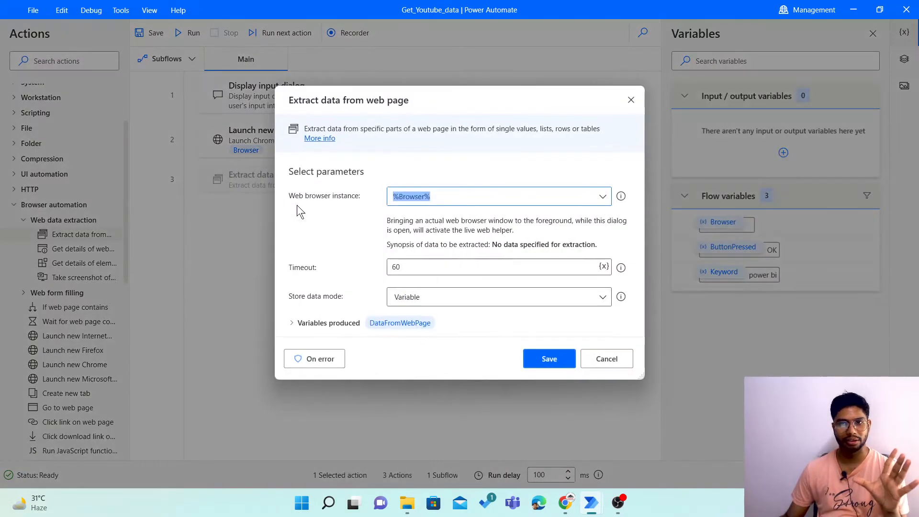
left_click_drag(431, 101, 417, 139)
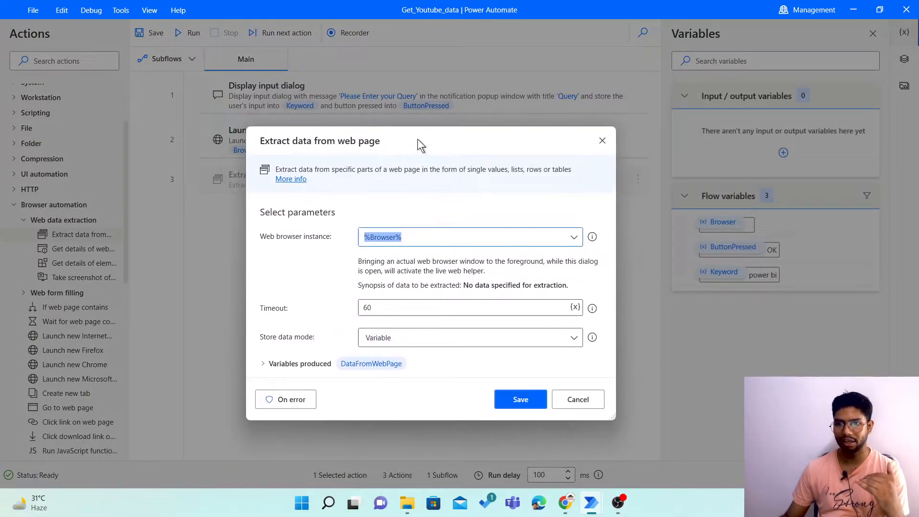
mouse_move(565, 502)
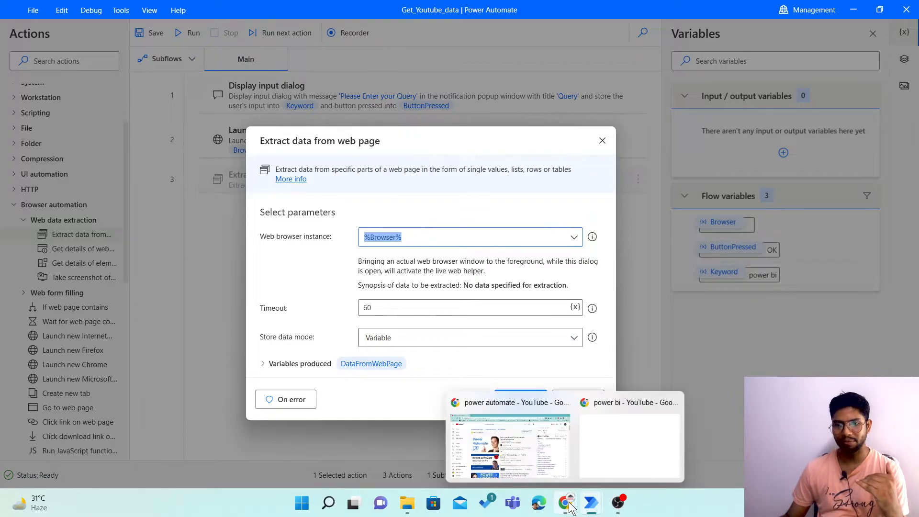
left_click(540, 449)
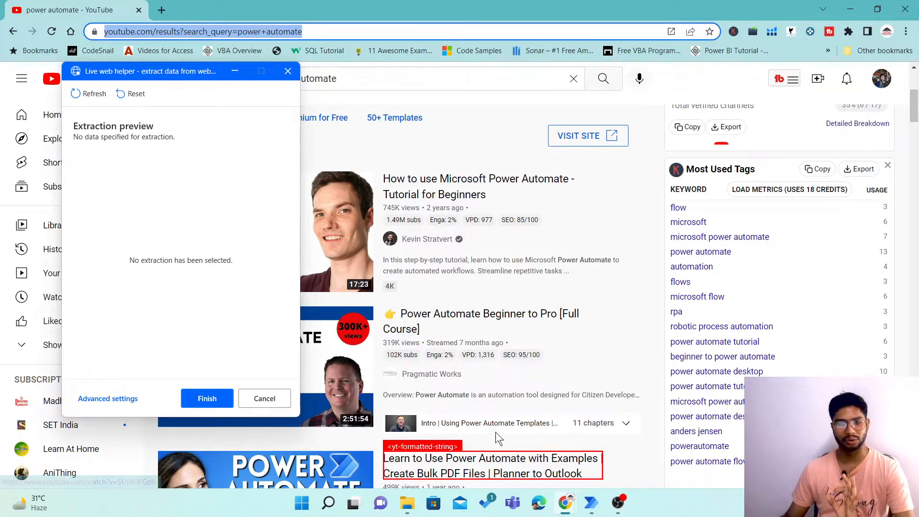
left_click_drag(150, 75, 119, 76)
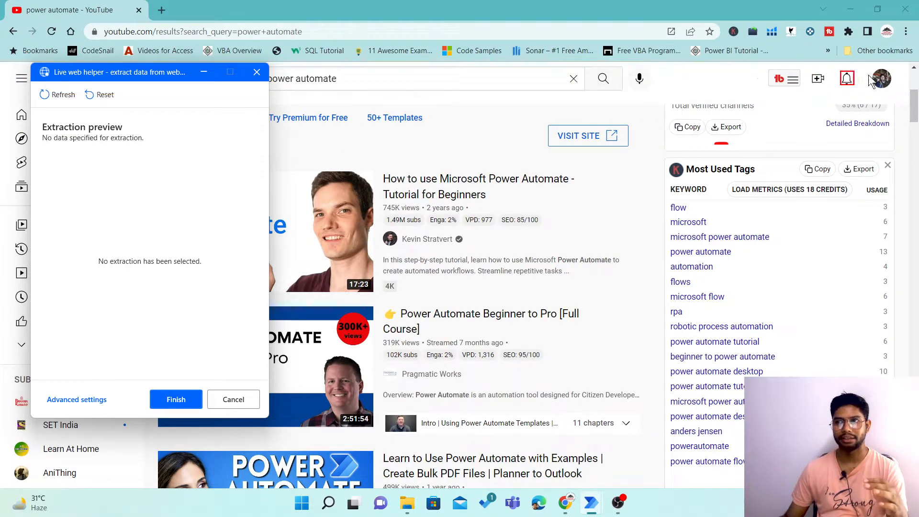
Extract the Title value of the first video's title link, "How to use Microsoft Power Automate - Tutorial for Beginners".
right_click(499, 197)
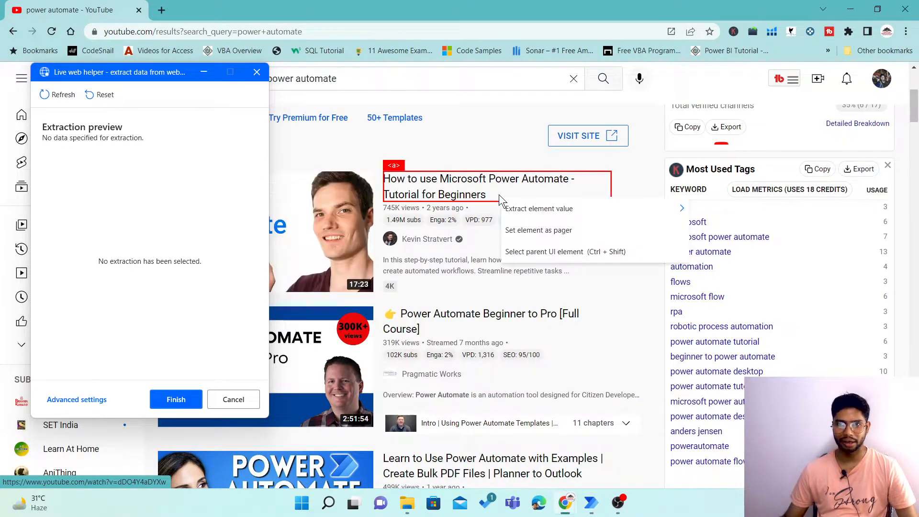
mouse_move(514, 214)
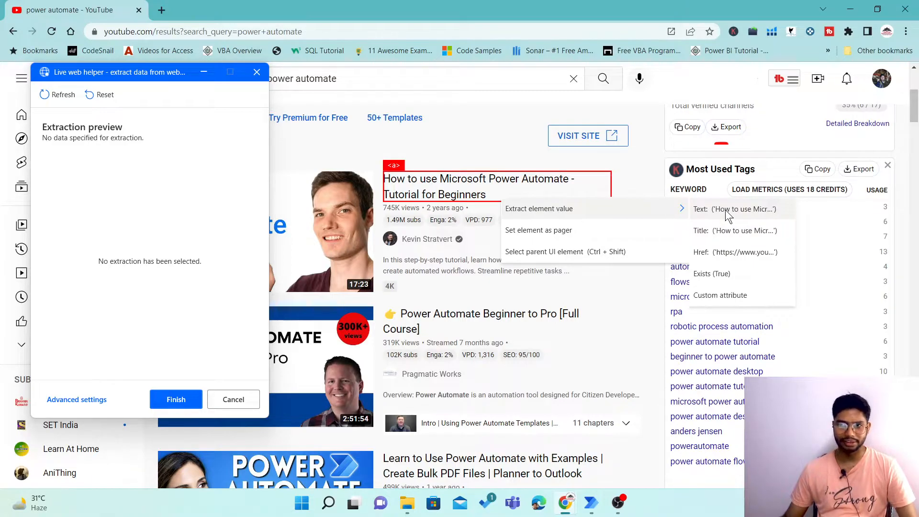
left_click(723, 235)
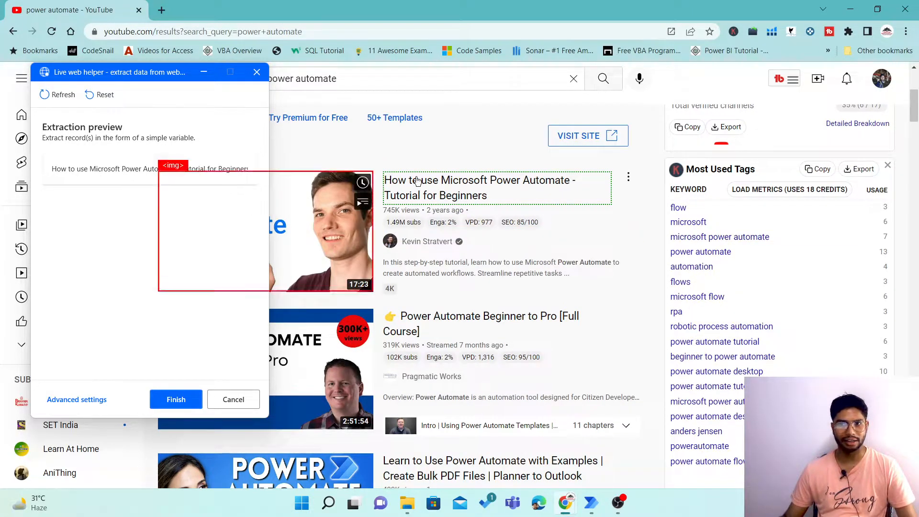
Select the parent link of the second video's title, "Power Automate Beginner to Pro [Full Course]", and extract its Title value.
right_click(439, 320)
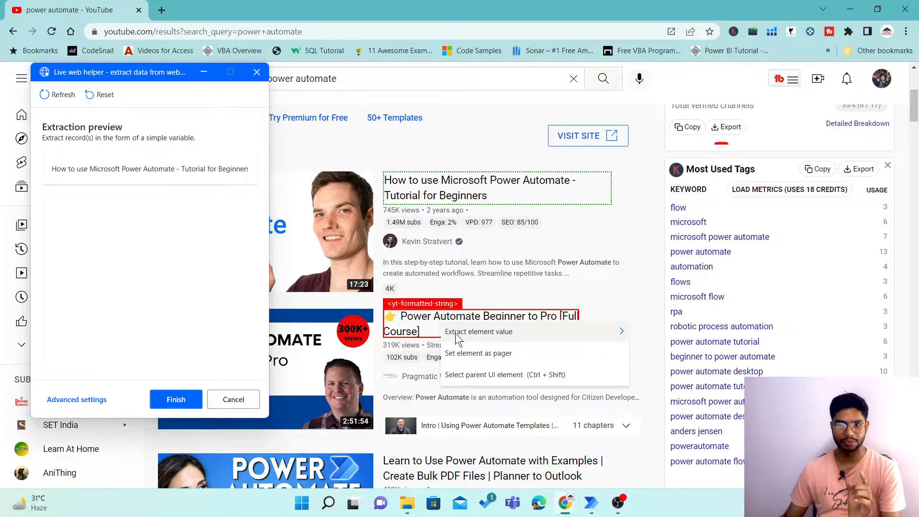
left_click(484, 376)
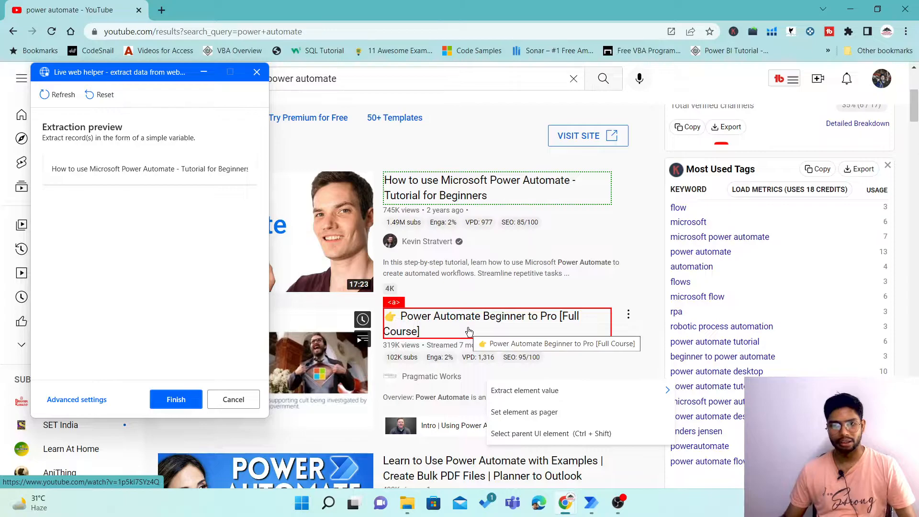
mouse_move(526, 390)
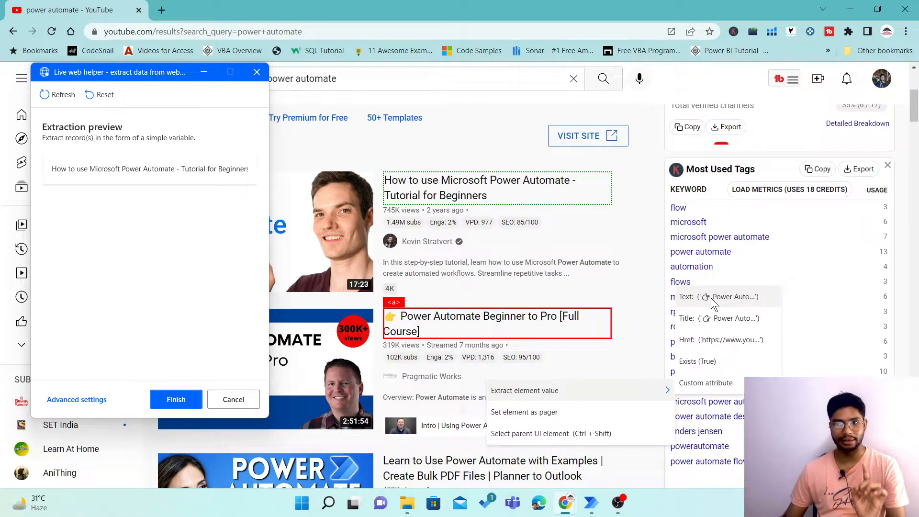
left_click(702, 319)
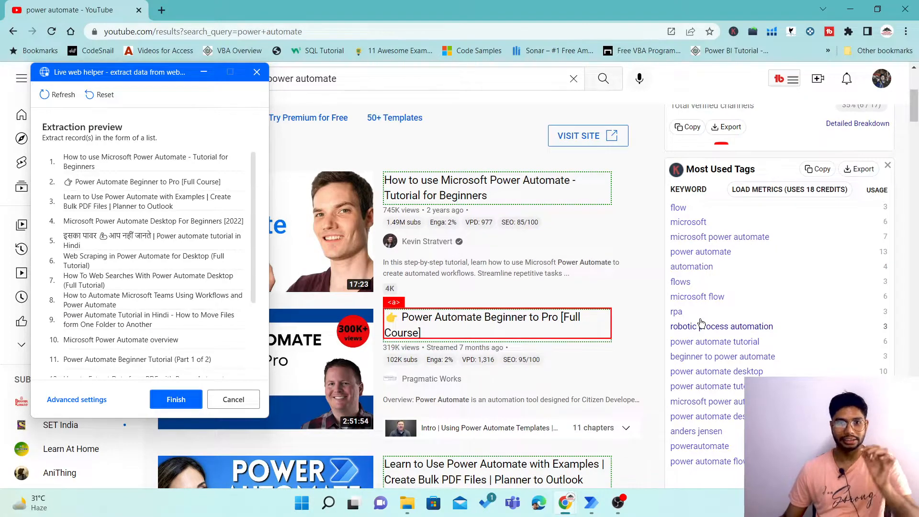
Look through the YouTube results to check which video titles are marked for extraction against the preview list.
scroll(164, 212, "down", 3)
scroll(164, 212, "up", 3)
scroll(580, 301, "down", 10)
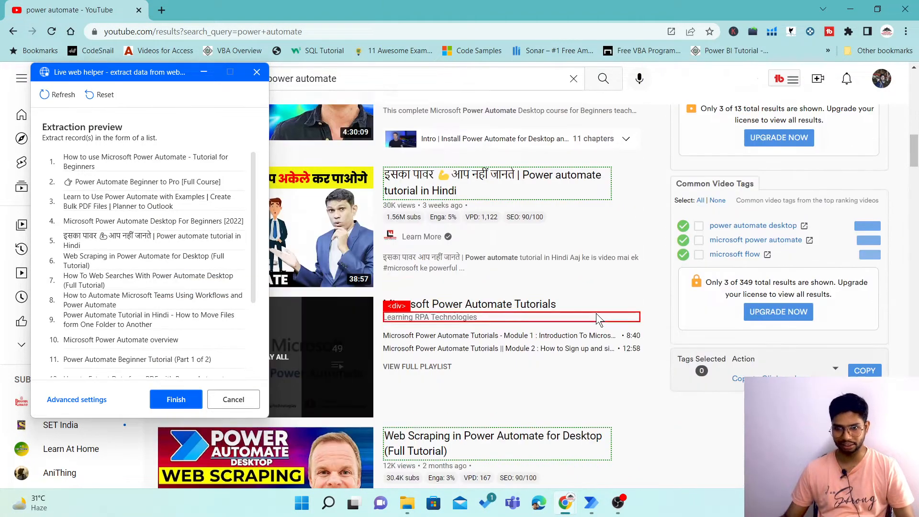
scroll(603, 316, "down", 10)
scroll(670, 317, "up", 5)
scroll(670, 317, "down", 3)
scroll(616, 284, "up", 4)
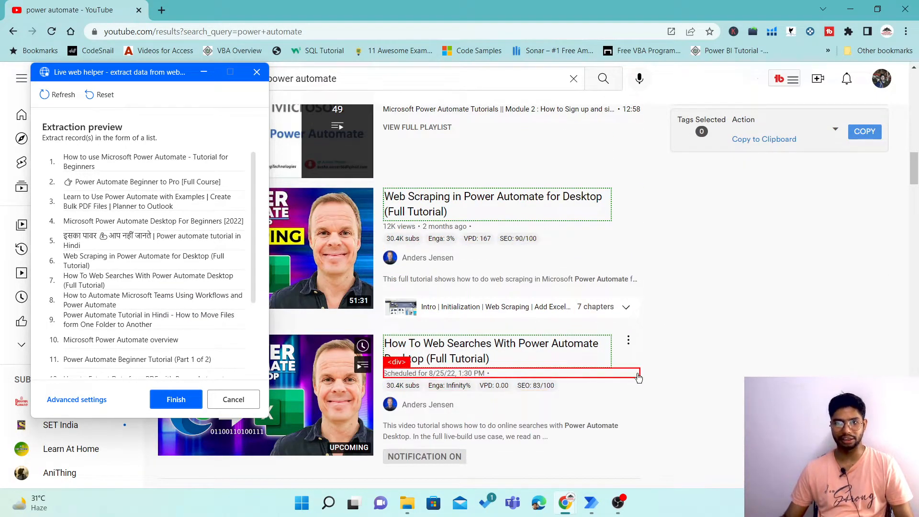
scroll(638, 378, "down", 3)
scroll(645, 338, "up", 2)
scroll(638, 342, "down", 1)
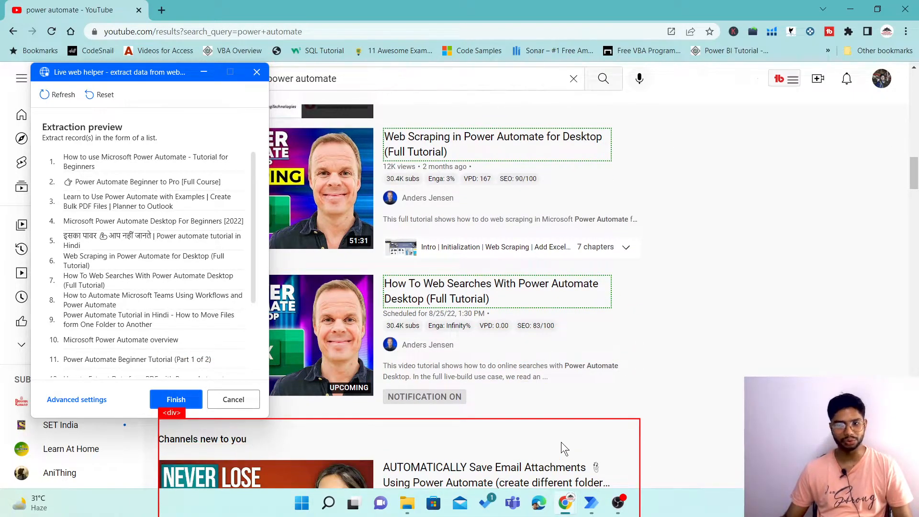
scroll(660, 408, "down", 15)
scroll(651, 405, "up", 15)
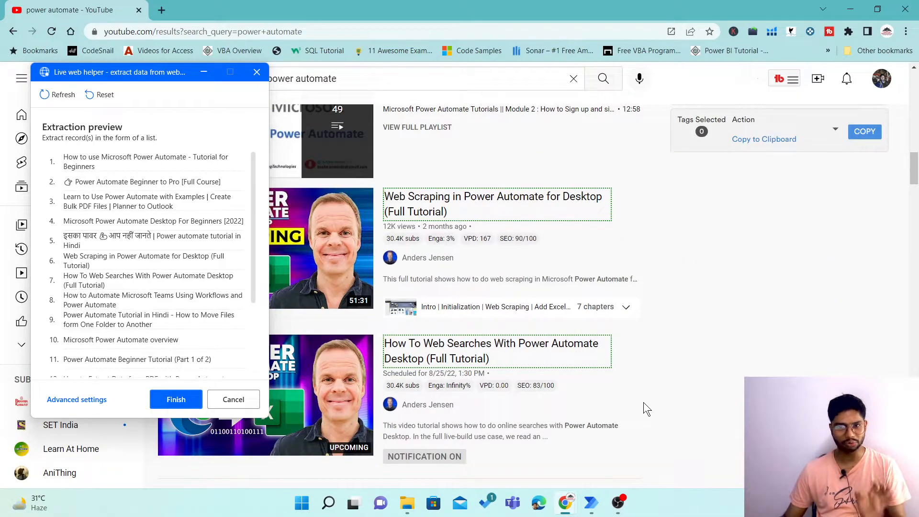
scroll(642, 402, "down", 1)
scroll(626, 399, "up", 6)
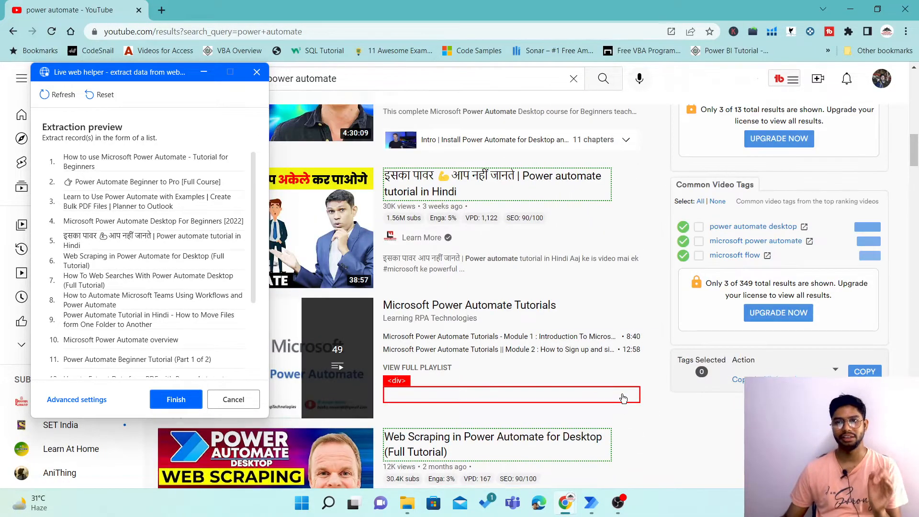
scroll(623, 398, "up", 15)
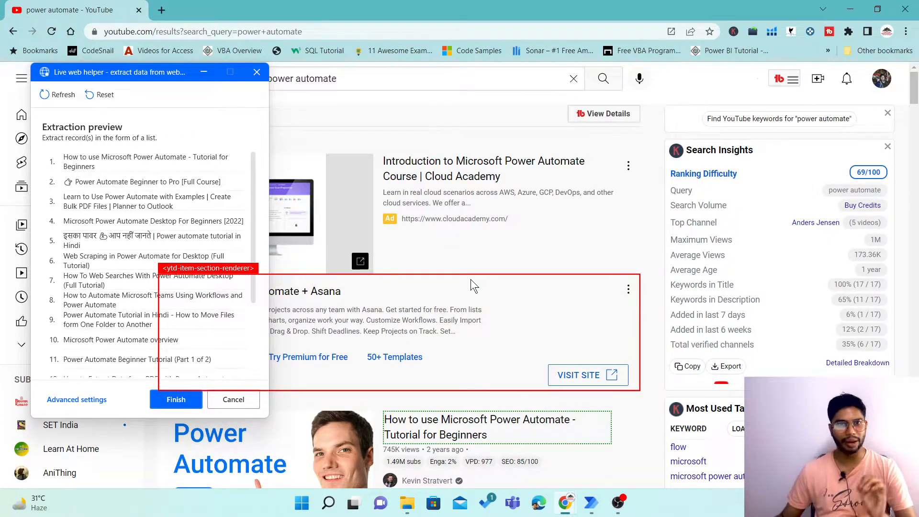
scroll(191, 257, "down", 3)
scroll(192, 257, "up", 3)
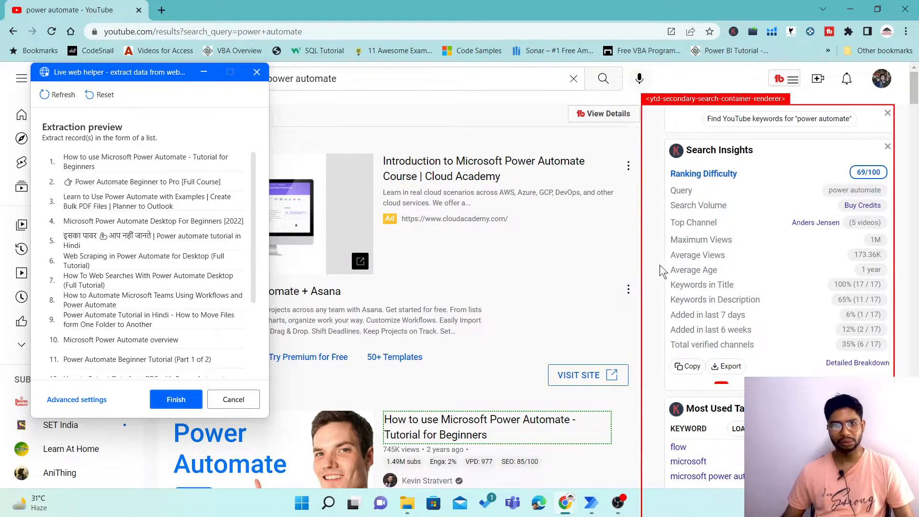
Extract the Text value of the channel name link under the first video, "How to use Microsoft Power Automate - Tutorial for Beginners".
scroll(653, 286, "down", 6)
scroll(651, 286, "up", 1)
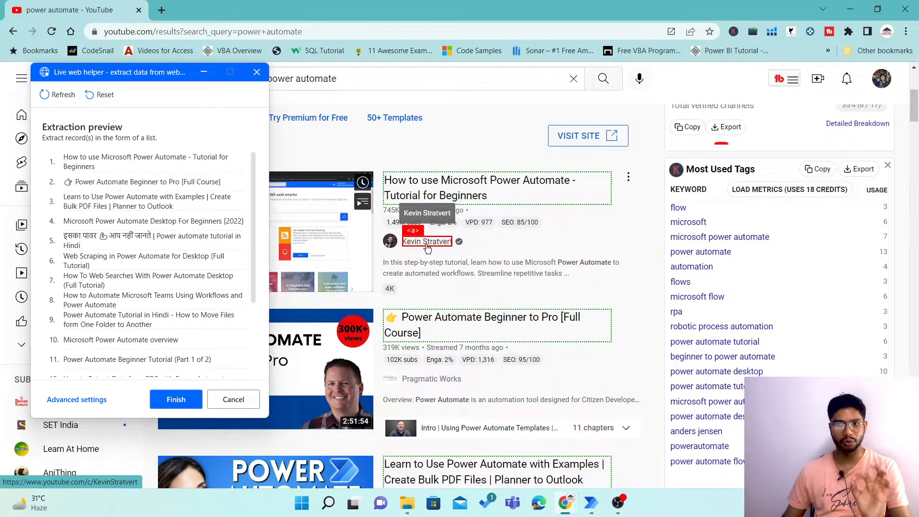
right_click(427, 248)
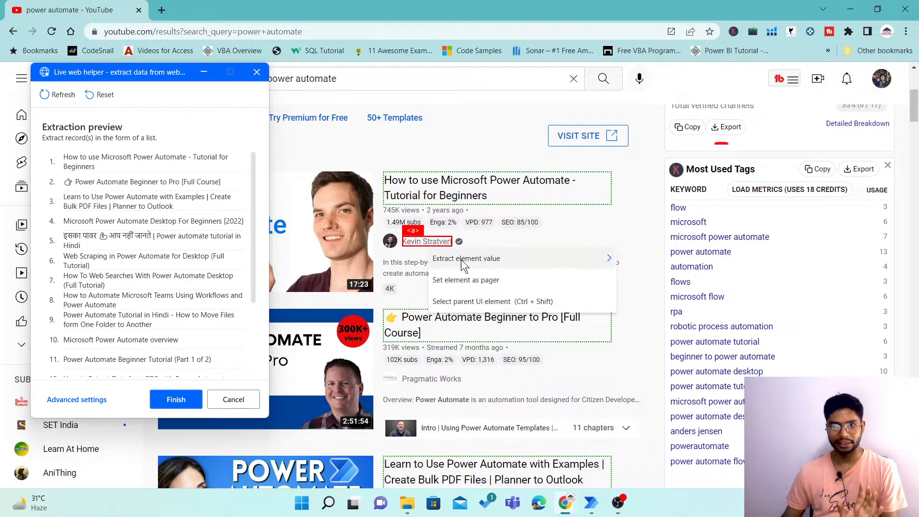
mouse_move(574, 258)
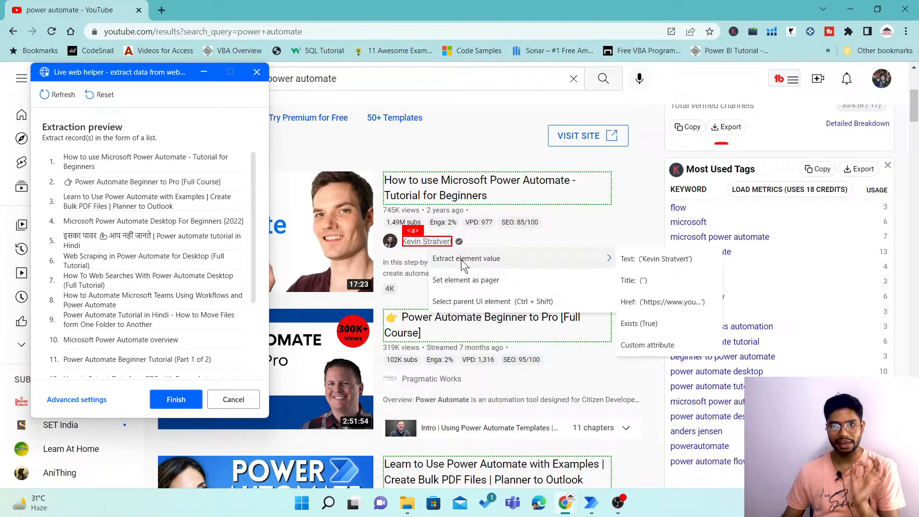
left_click(653, 259)
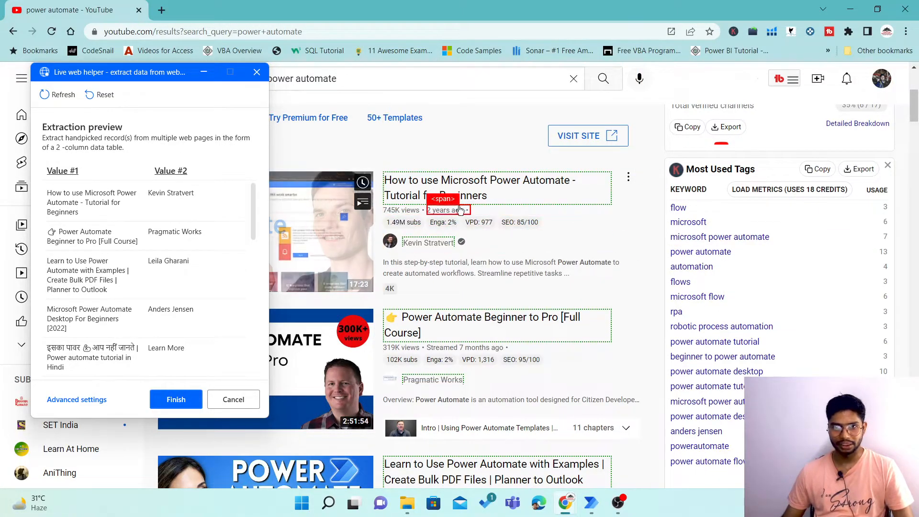
Select the parent element holding the first video's view count and upload age, and extract its Text value.
right_click(394, 215)
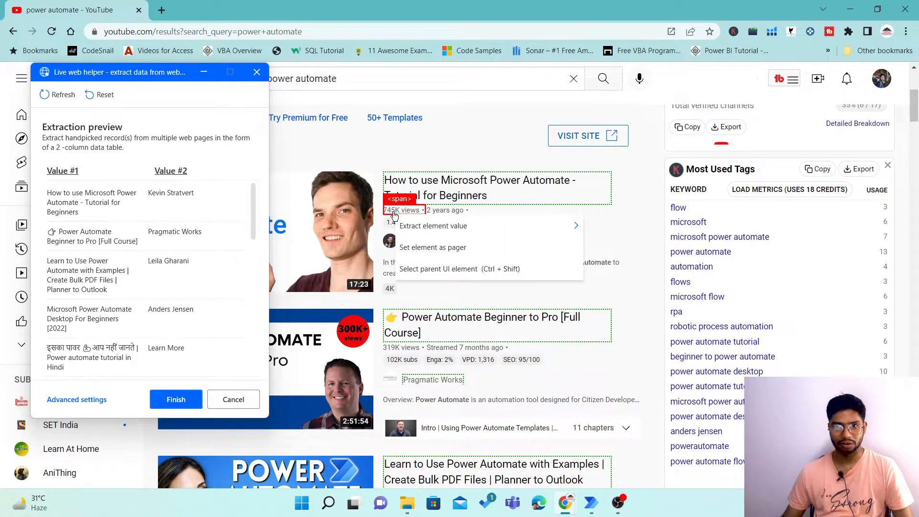
left_click(445, 268)
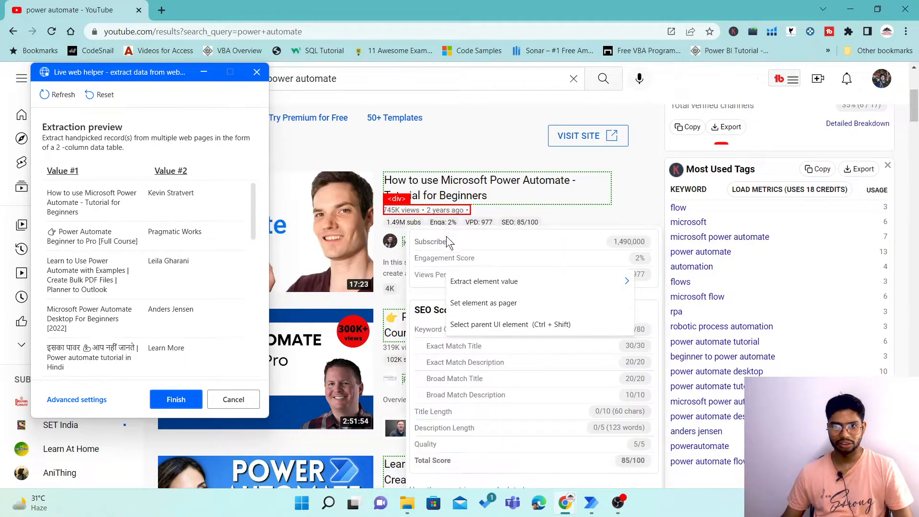
mouse_move(598, 281)
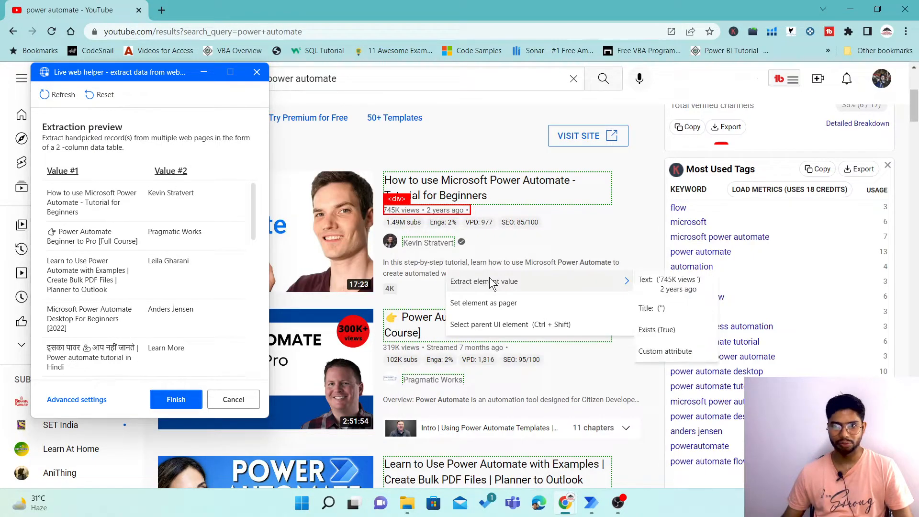
left_click(678, 284)
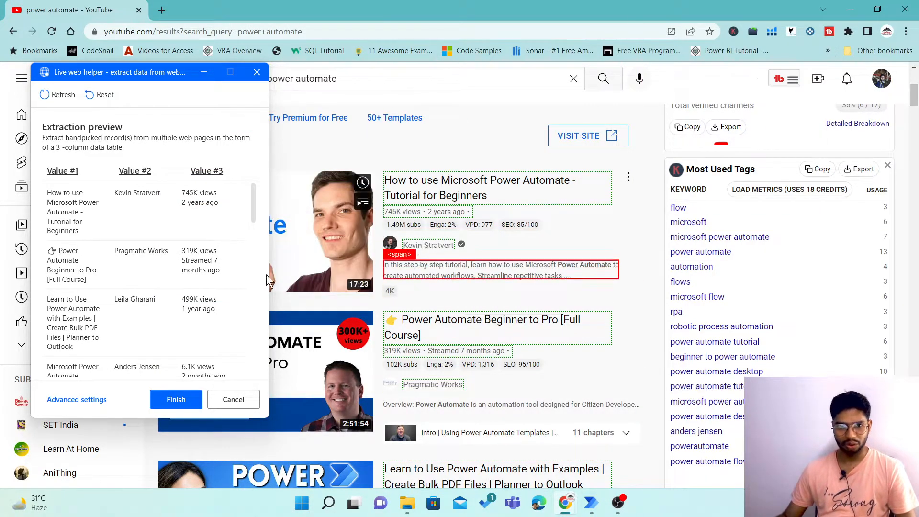
Rename the three extraction columns Title, Channal name and Views, and finish the web data selection.
scroll(170, 254, "down", 15)
scroll(170, 255, "up", 10)
scroll(529, 266, "up", 5)
scroll(559, 257, "down", 2)
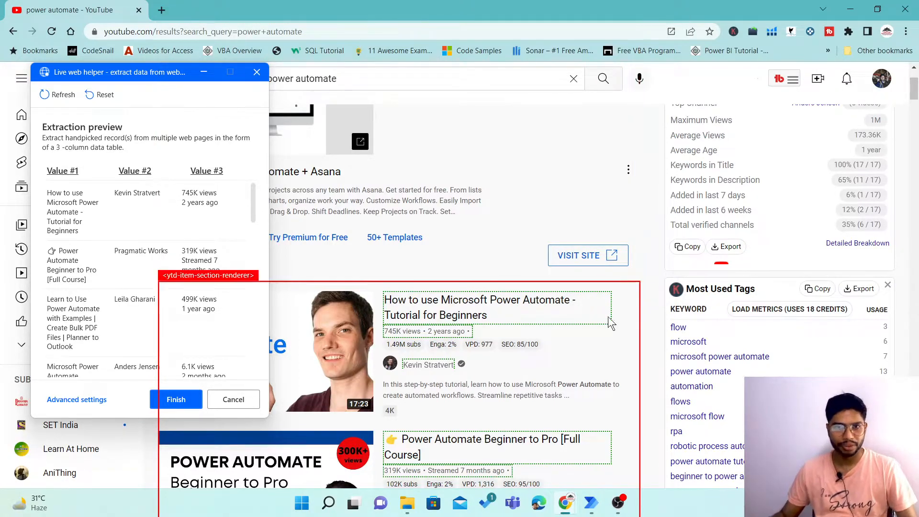
double_click(67, 173)
type("Title")
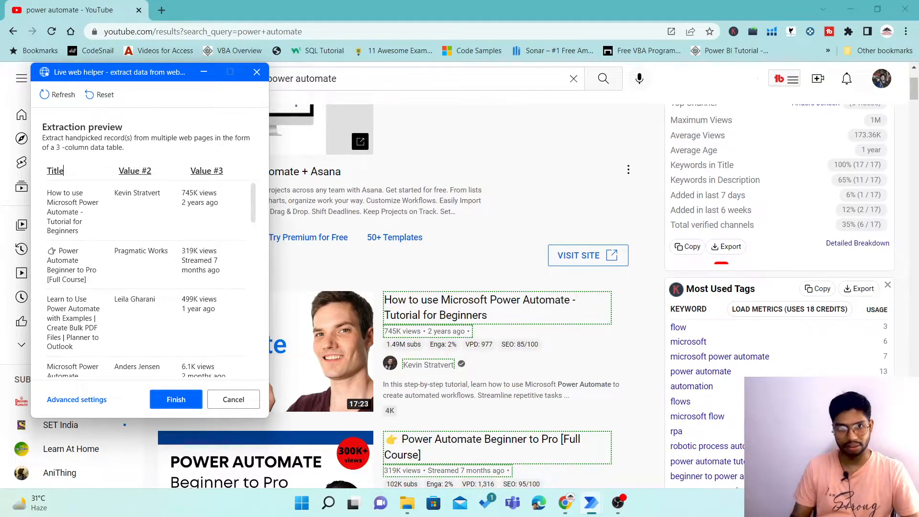
double_click(145, 176)
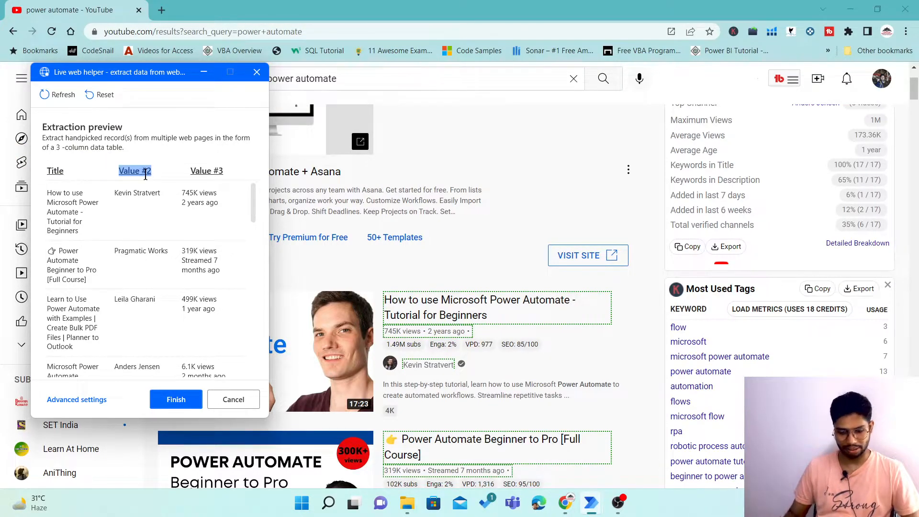
type("Channal name")
double_click(210, 171)
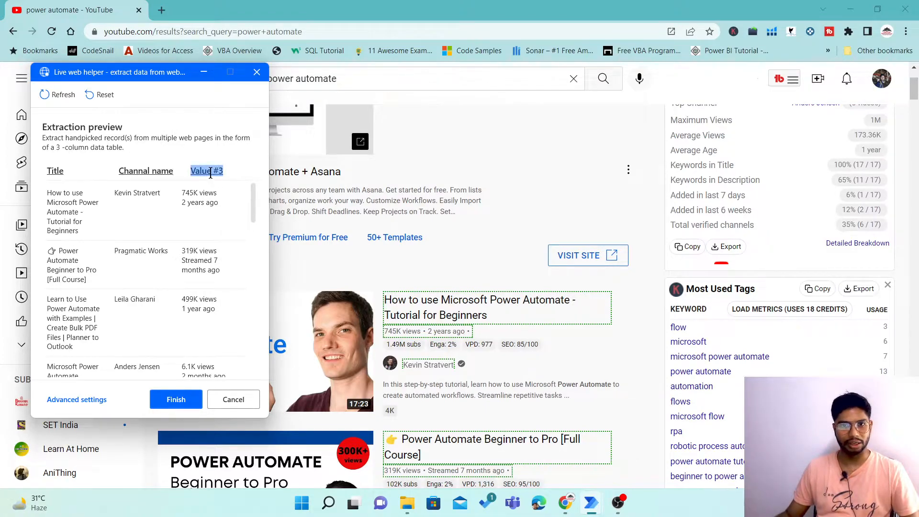
type("Views")
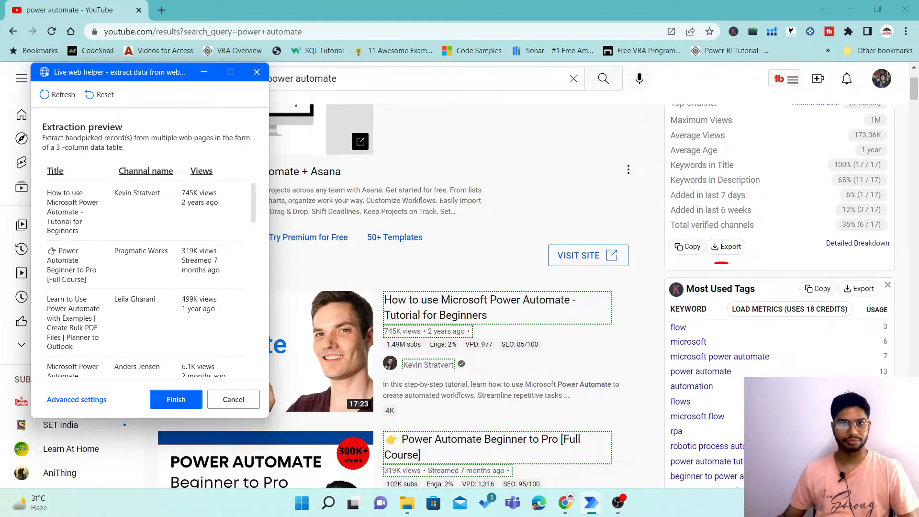
left_click(168, 400)
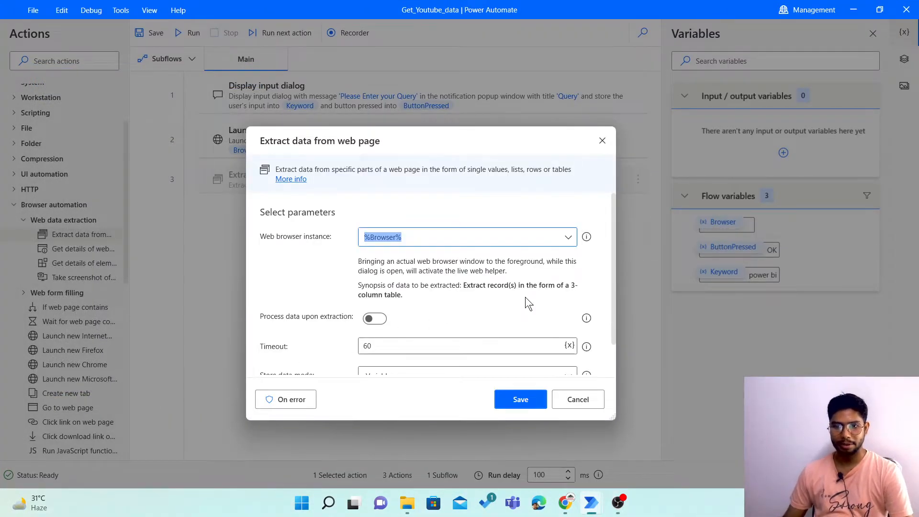
Set the extraction's store data mode to Excel spreadsheet and save the Extract data from web page action.
scroll(524, 296, "down", 2)
left_click_drag(432, 148, 438, 88)
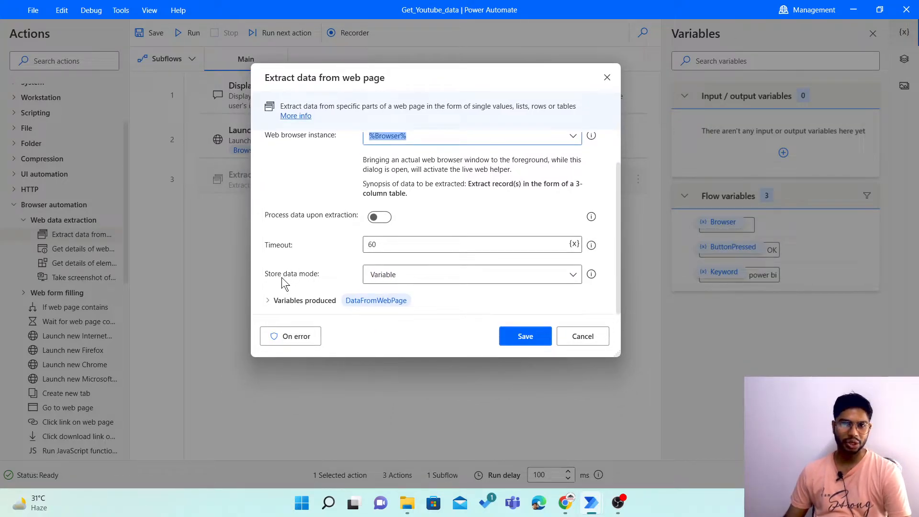
left_click(446, 274)
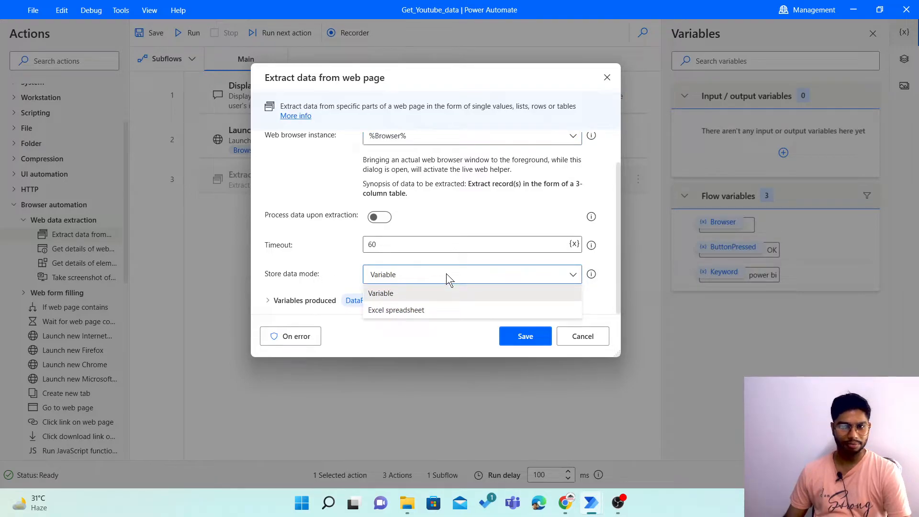
left_click(406, 310)
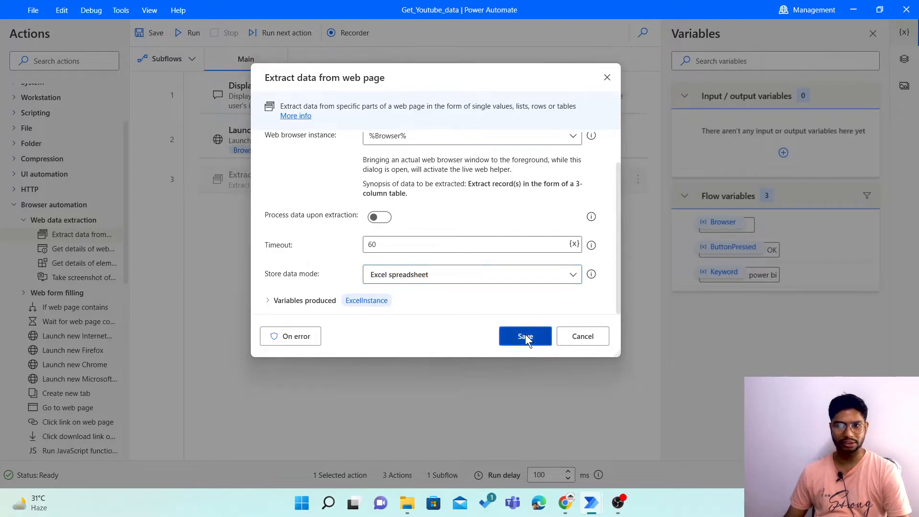
left_click(524, 336)
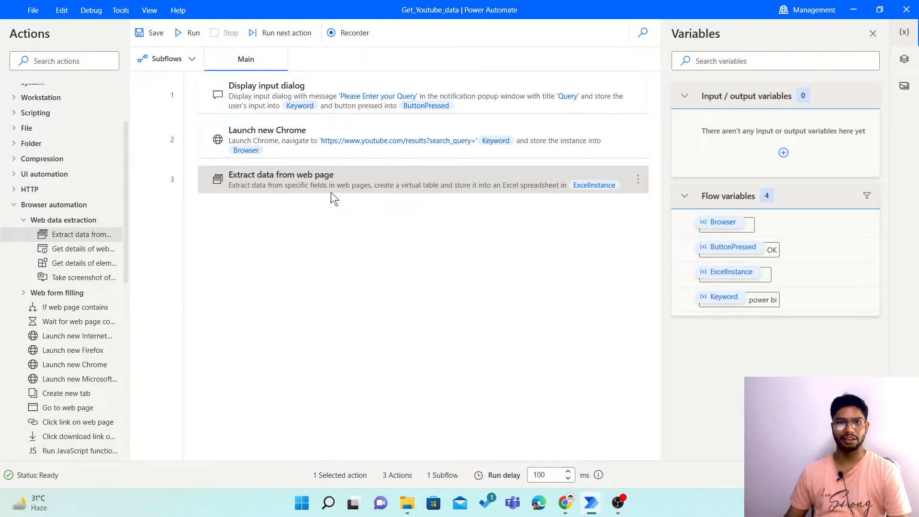
Save the flow and run it with the query "Power Automate in Hindi".
left_click(150, 34)
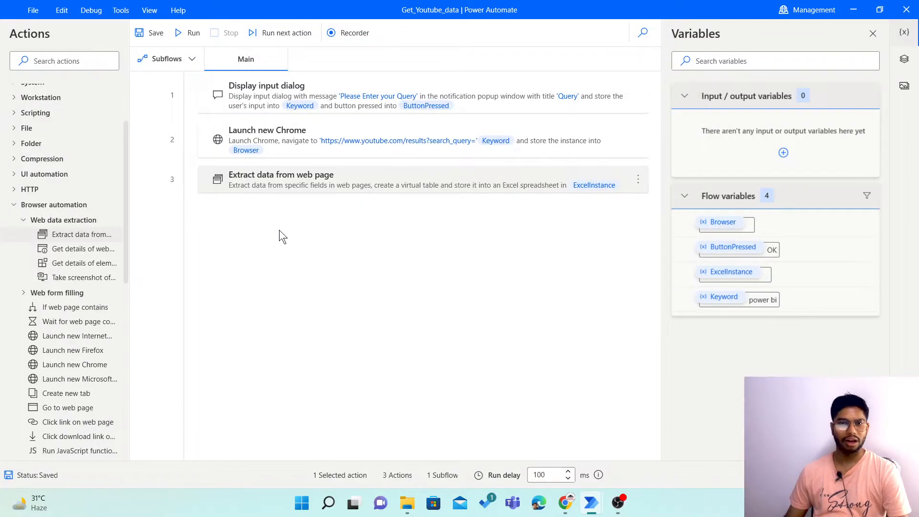
left_click(182, 32)
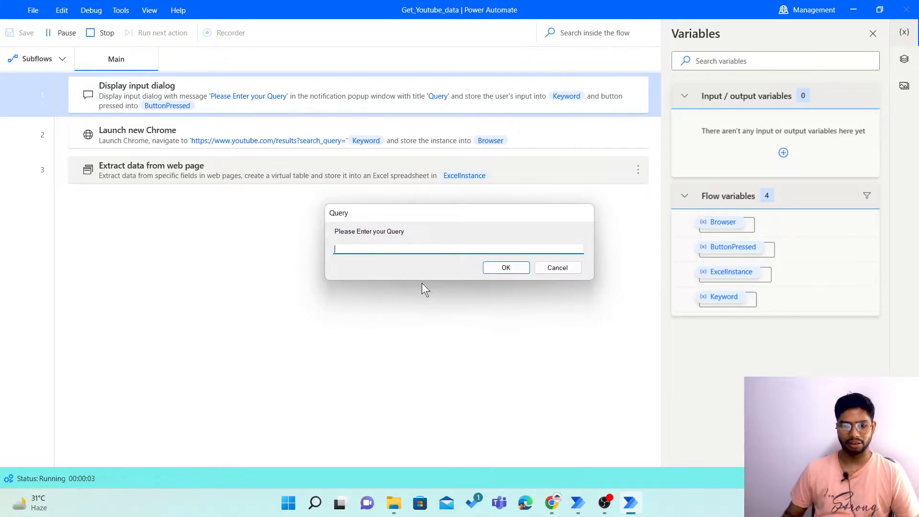
type("Power")
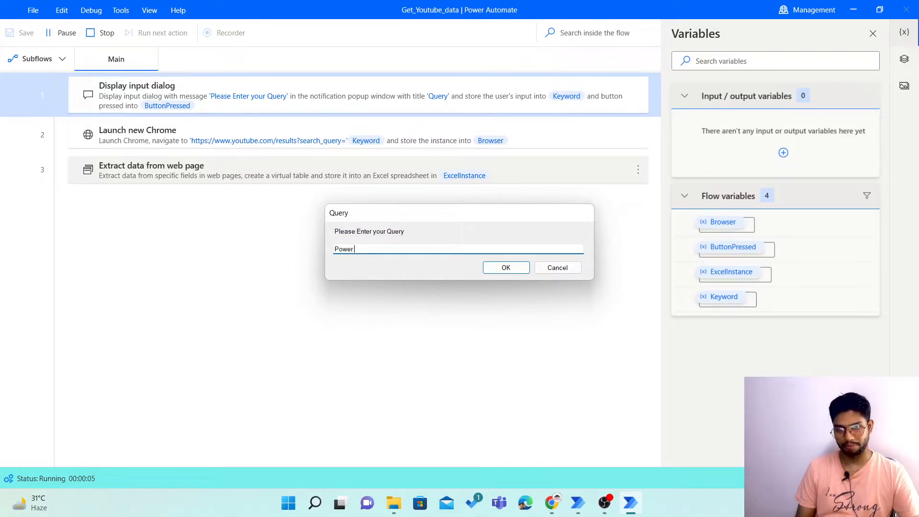
type(" Automate")
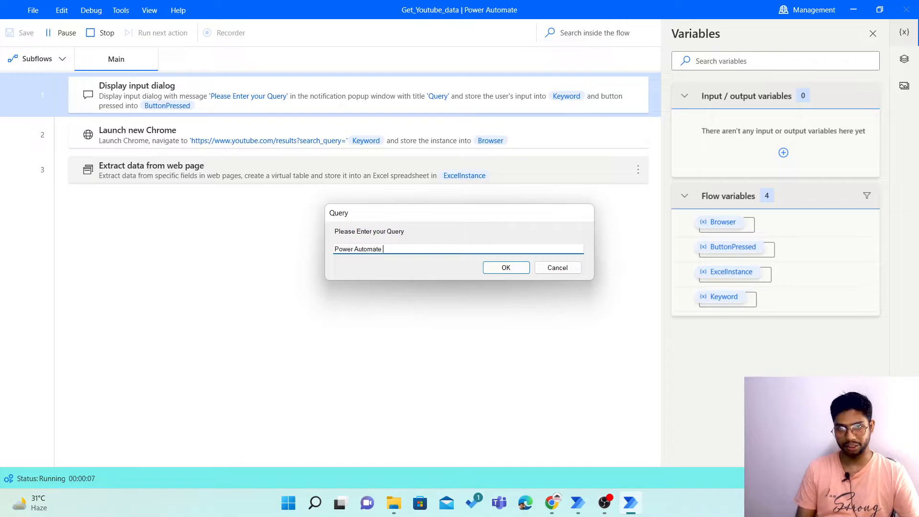
type(" in Hindi")
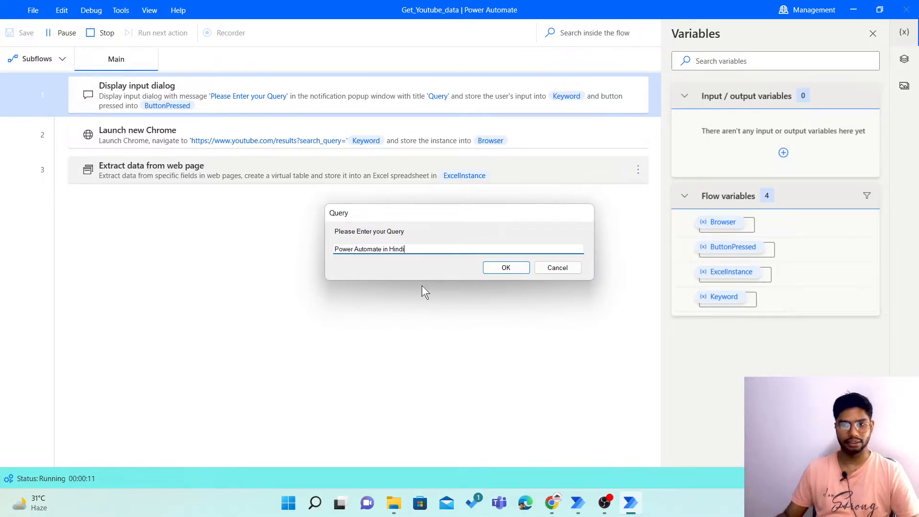
left_click(494, 268)
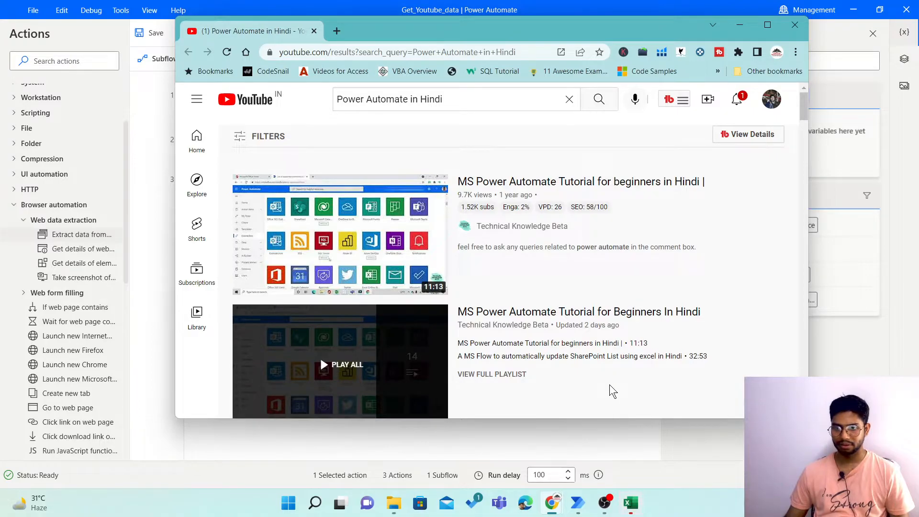
Switch to the Book1 workbook in Excel, maximize it, and widen columns A, B and C to show the extracted text.
mouse_move(631, 502)
left_click(638, 457)
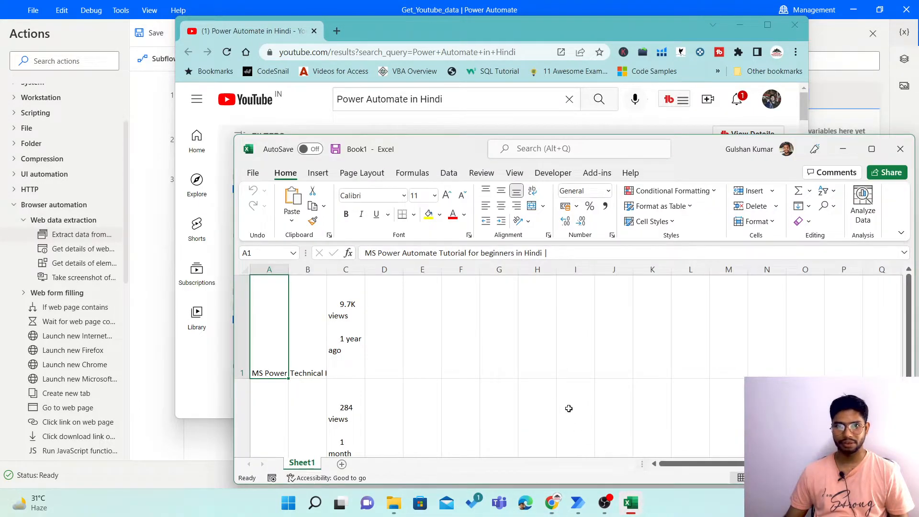
left_click(871, 149)
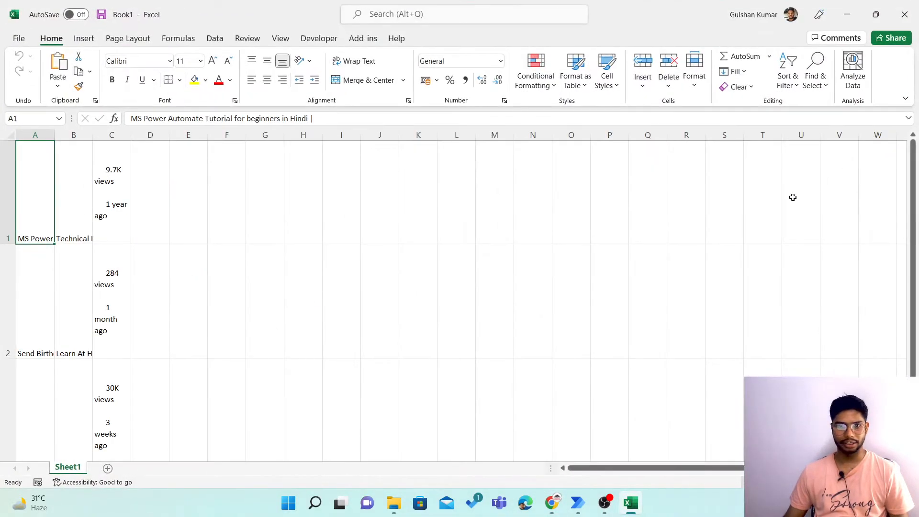
double_click(55, 135)
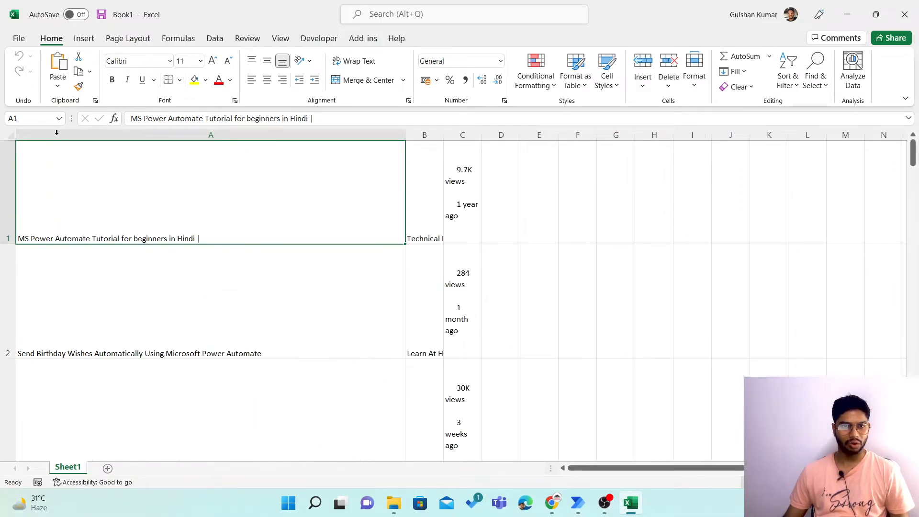
double_click(443, 135)
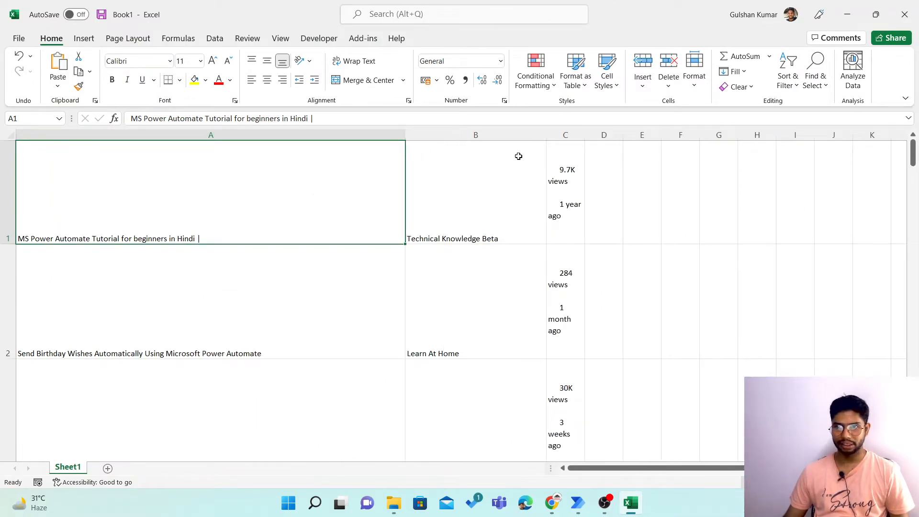
left_click_drag(585, 136, 633, 136)
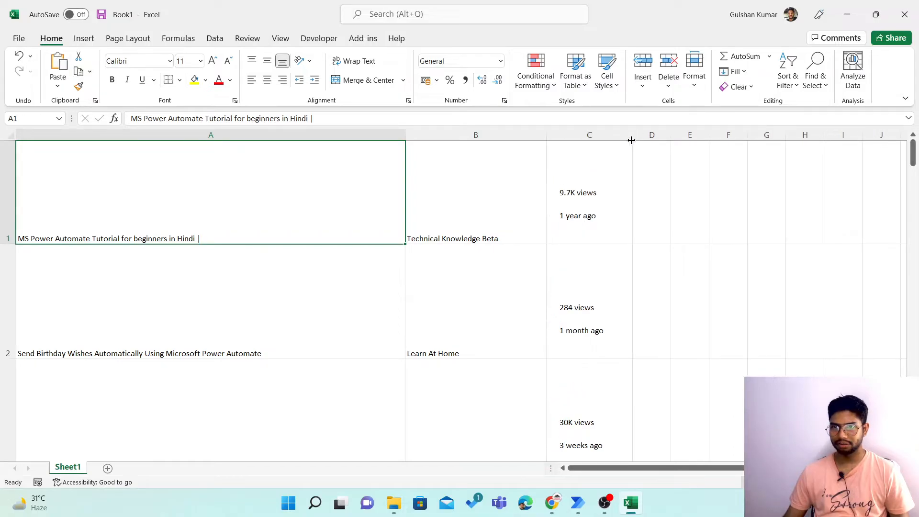
left_click(652, 187)
left_click(583, 186)
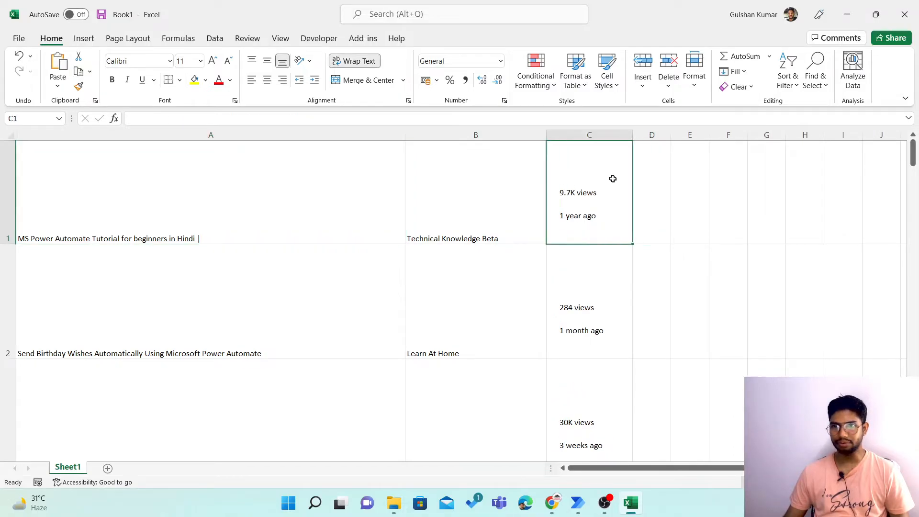
left_click(279, 200)
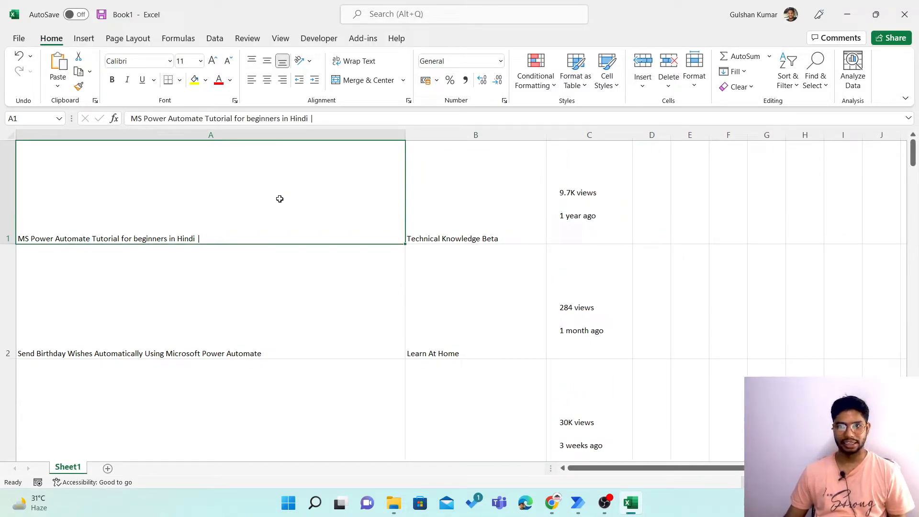
left_click(481, 213)
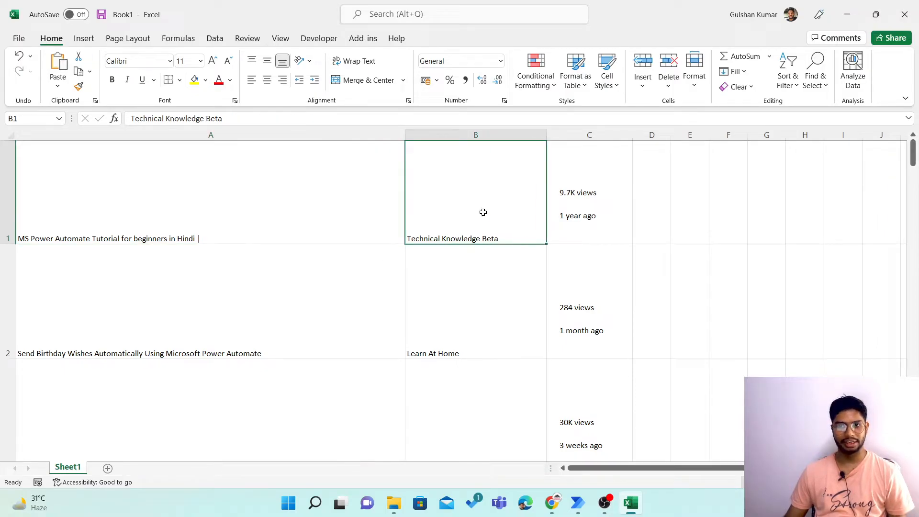
left_click(568, 201)
Select the whole extracted data range from A1 and set its row height to 15.
left_click(388, 202)
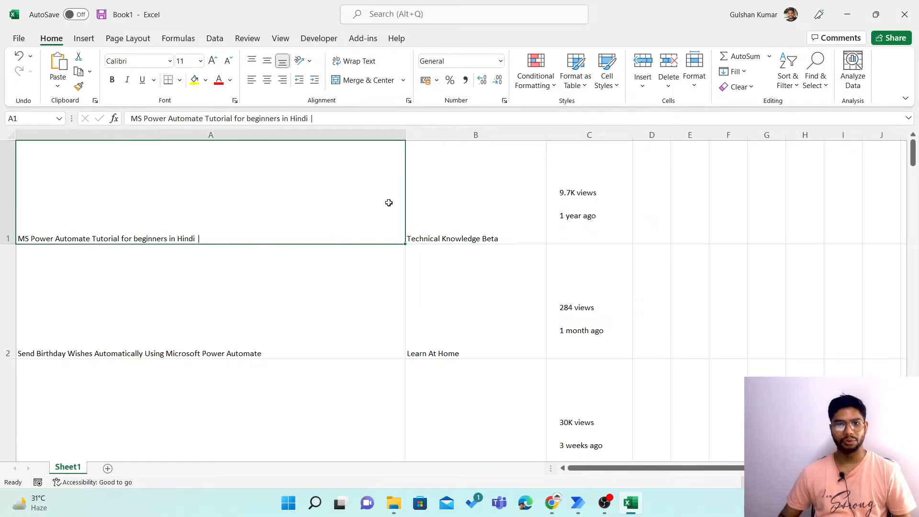
key("ctrl+shift+Right")
key("ctrl+shift+Down")
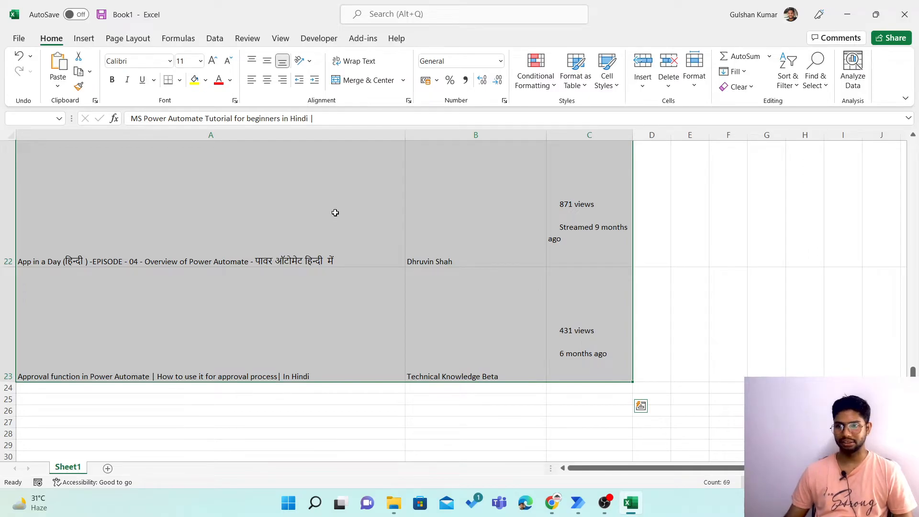
key("ctrl+shift+Left")
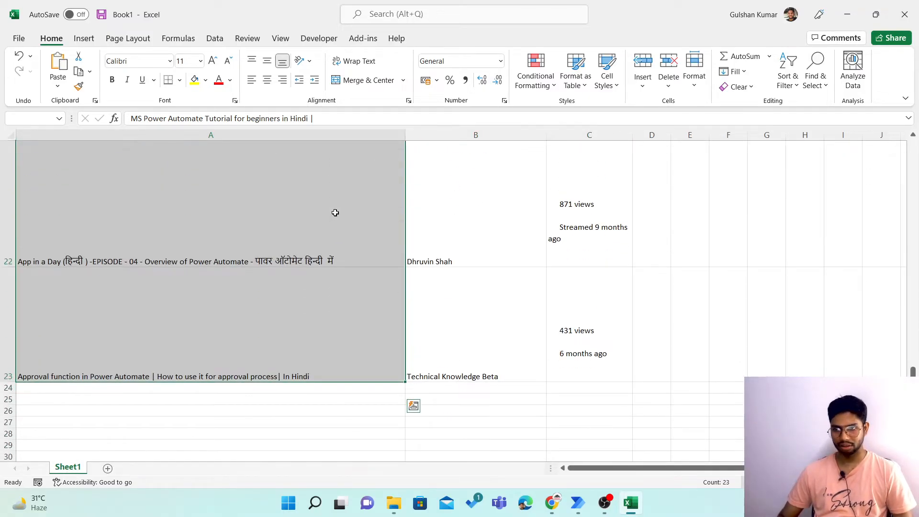
key("ctrl+shift+Right")
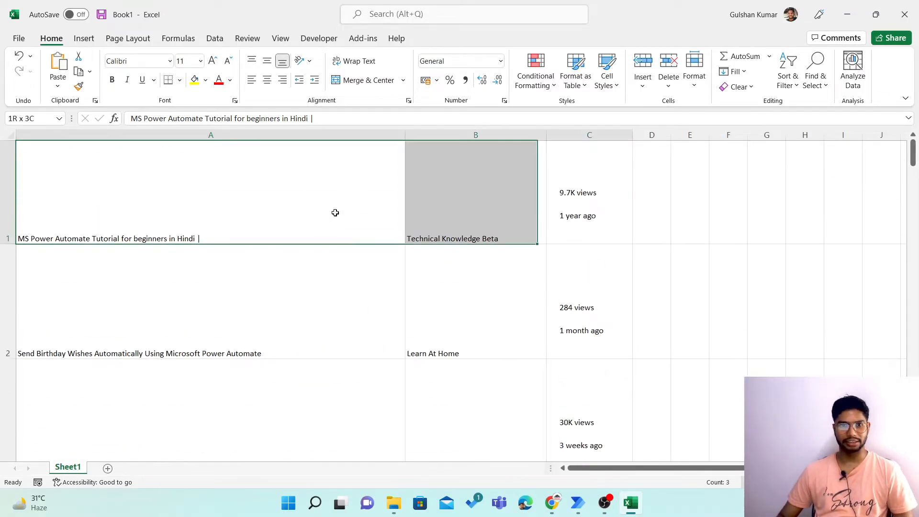
left_click(695, 86)
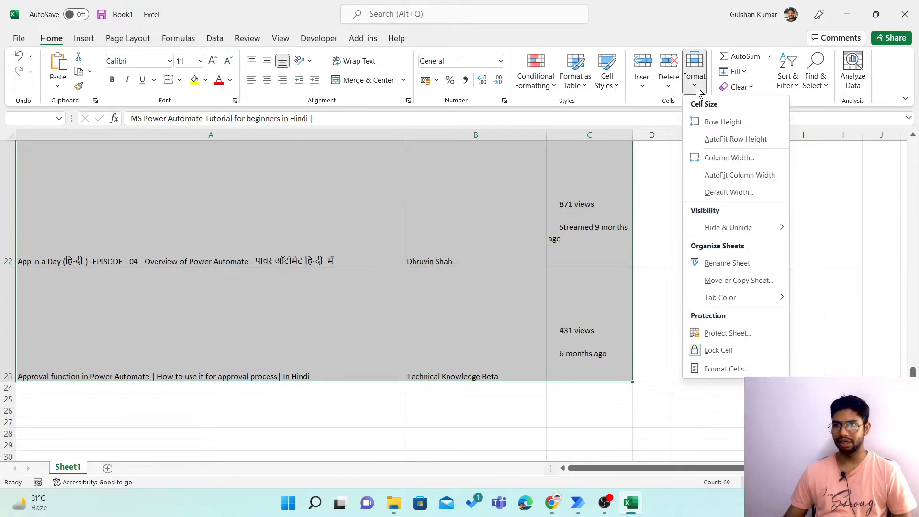
left_click(716, 120)
type("15")
key("Return")
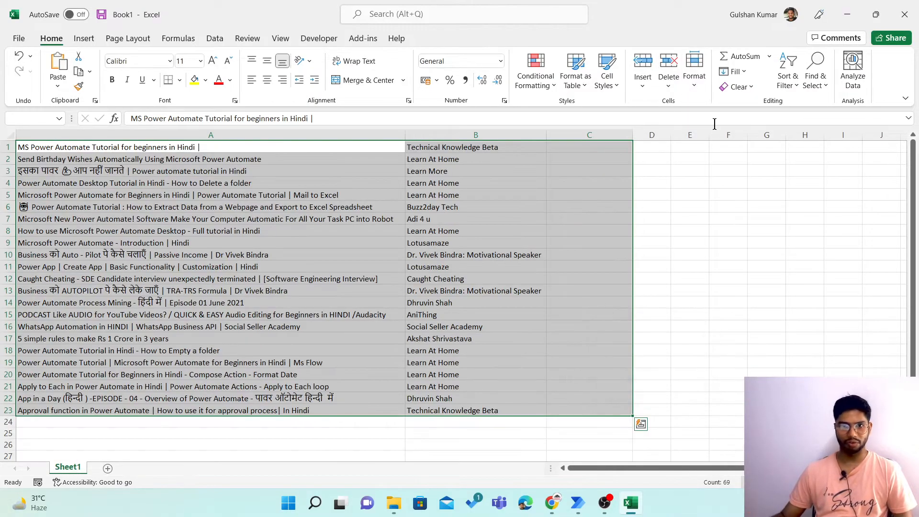
Examine the extracted video titles and channel names in the first rows of the sheet.
left_click(269, 194)
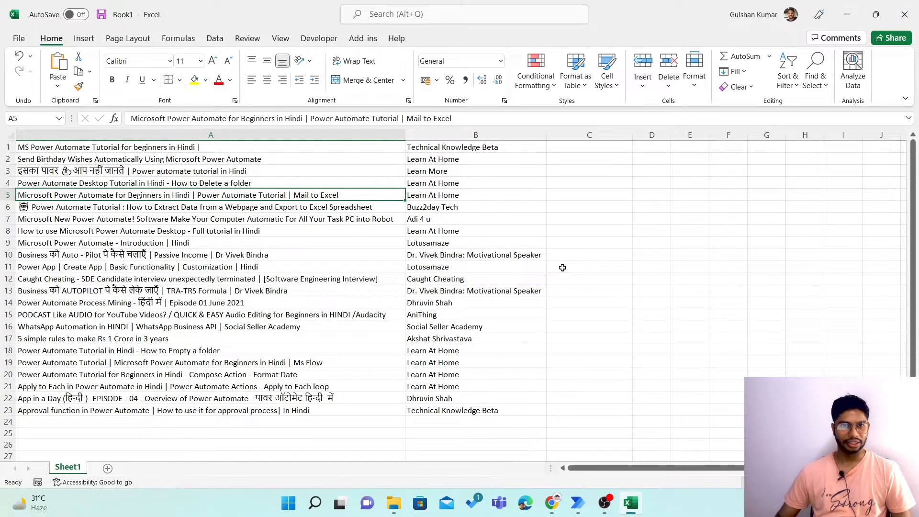
key("ctrl+Home")
key("Down")
key("Down")
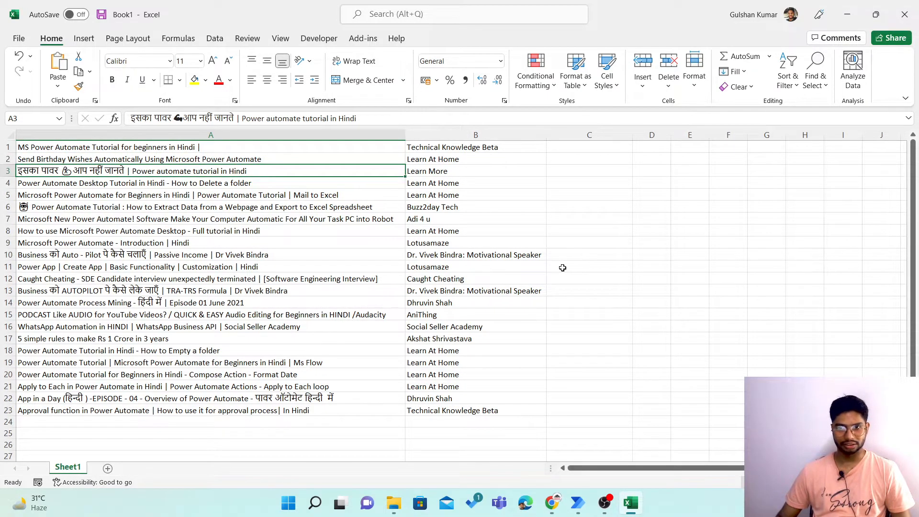
key("Right")
key("Right")
key("Up")
key("Up")
key("Left")
Highlight the Learn At Home channel cells B2, B4:B5, B8 and B18:B21 with yellow fill.
key("Down")
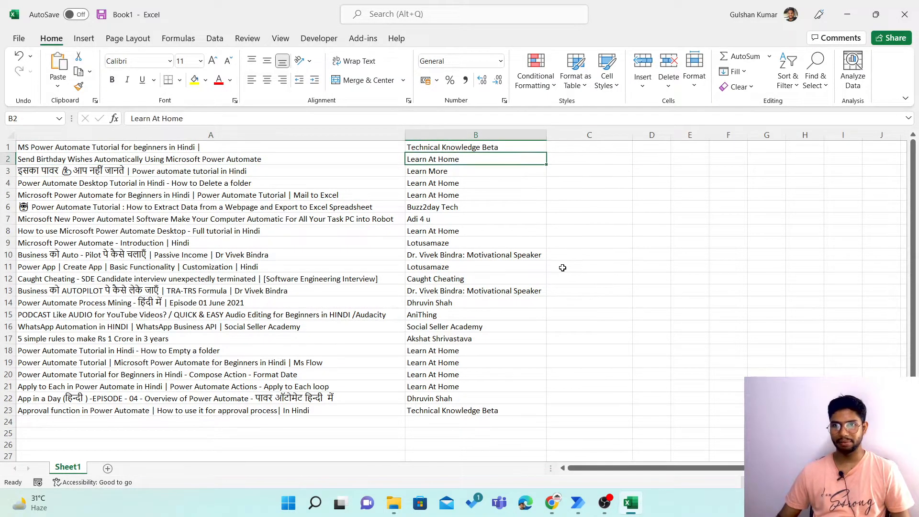
left_click_drag(453, 186, 453, 194)
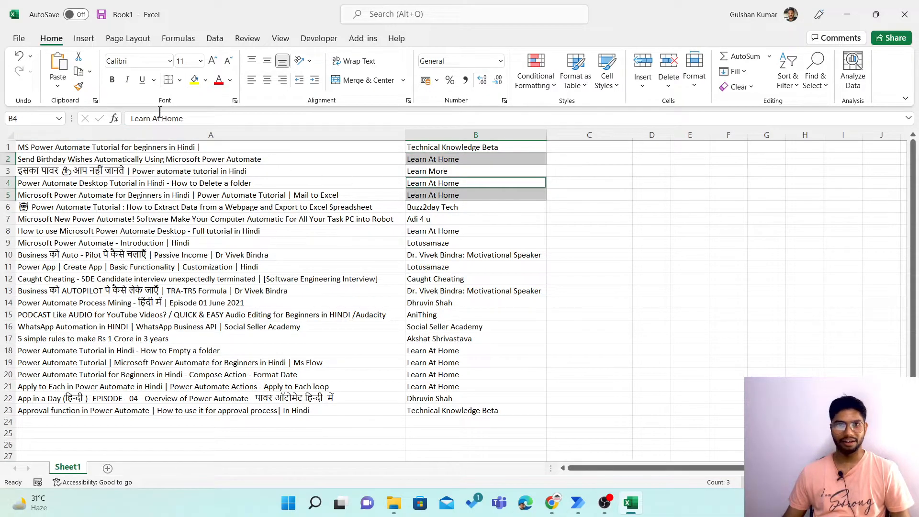
left_click(196, 84)
left_click(433, 233)
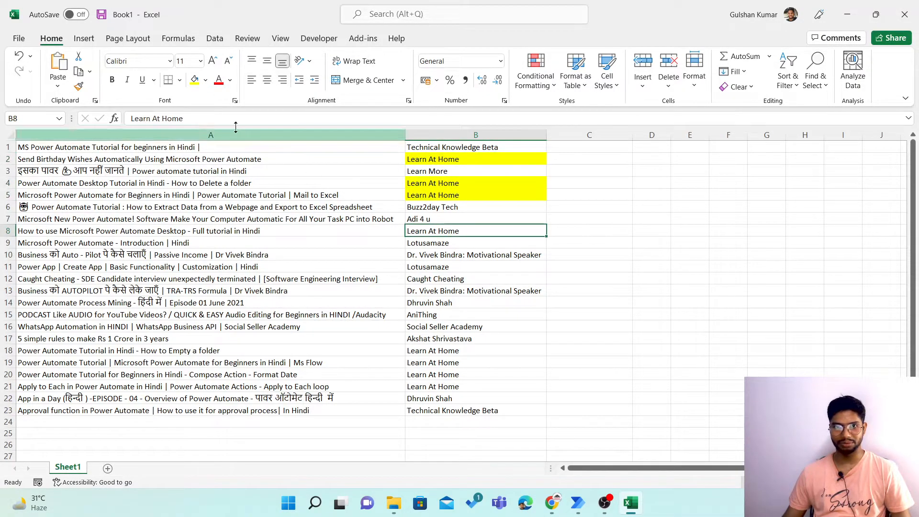
left_click(199, 85)
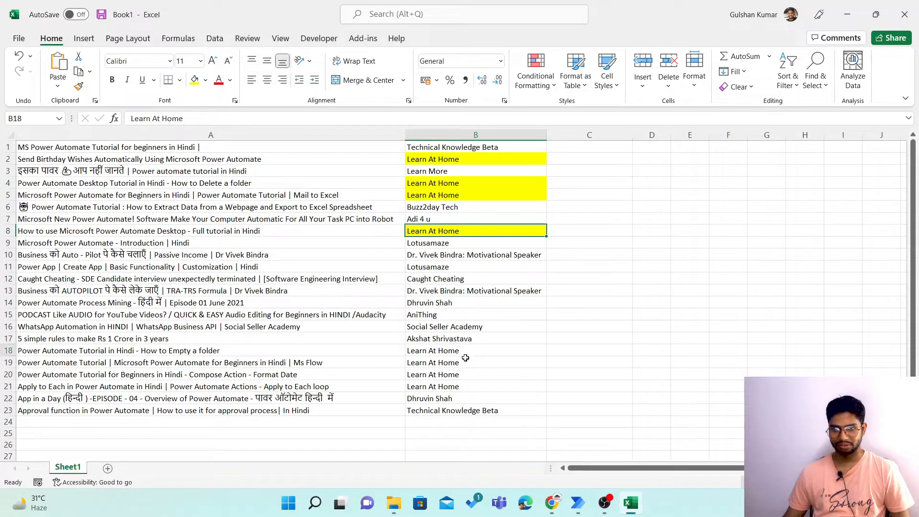
left_click_drag(464, 353, 454, 391)
left_click(196, 81)
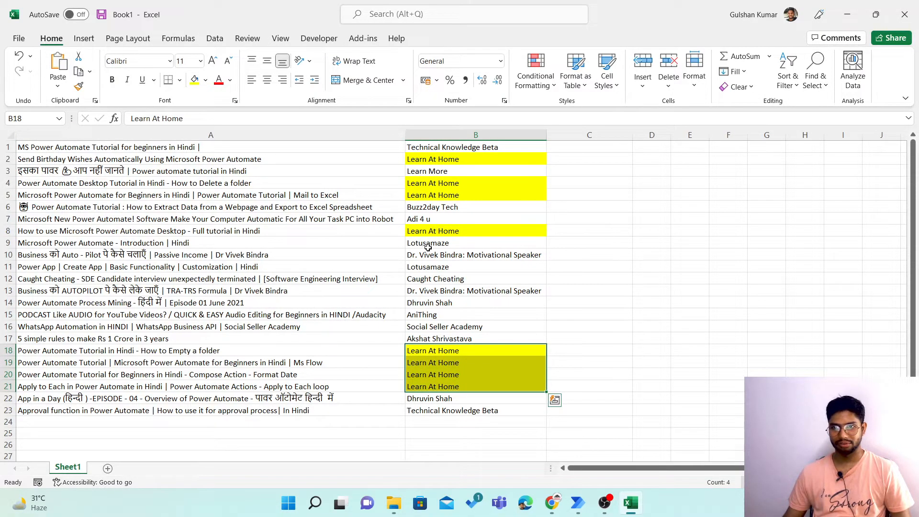
left_click(427, 244)
left_click(467, 292)
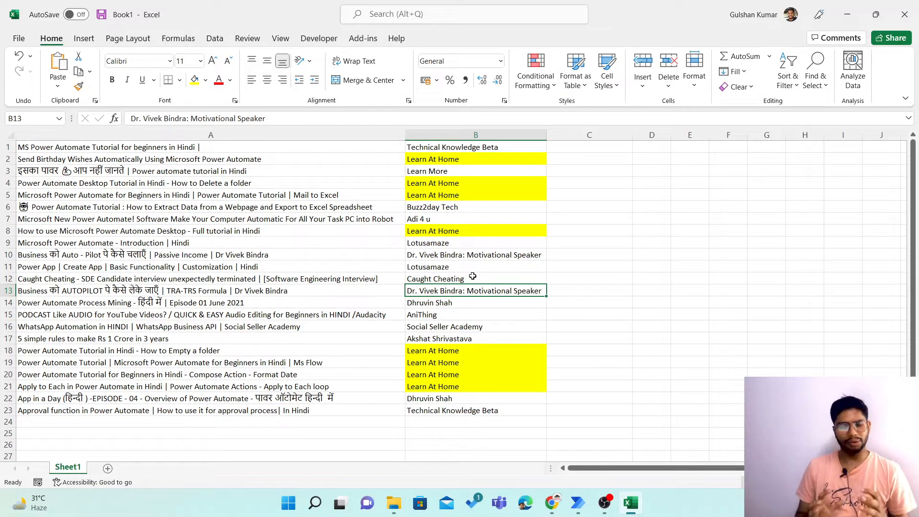
key("Left")
key("ctrl+Up")
key("Right")
key("Left")
key("Right")
key("Left")
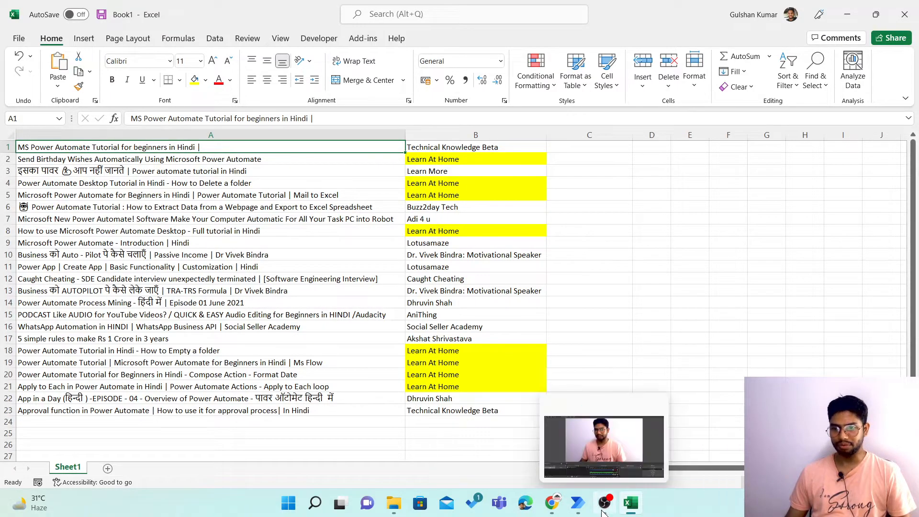
Switch to the Get_Youtube_data flow in Power Automate, find the Excel actions, and add Close Excel after the web data extraction.
left_click(578, 503)
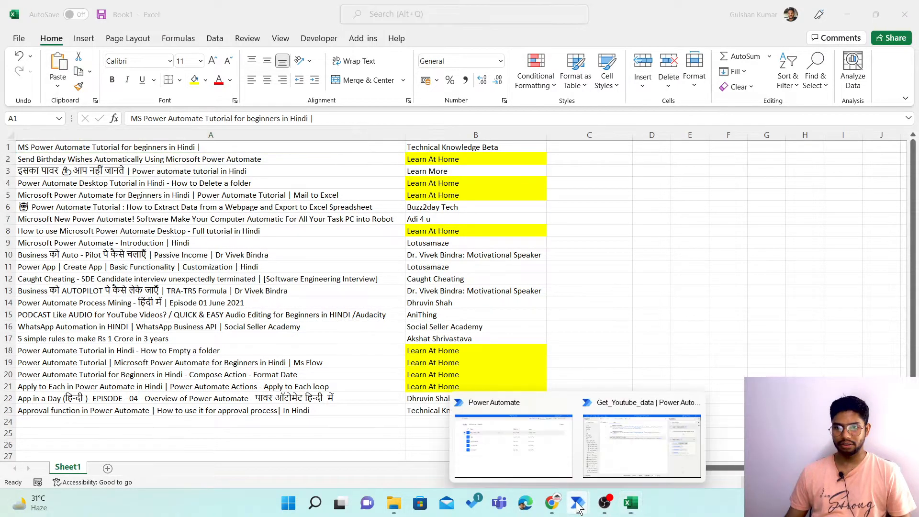
left_click(619, 449)
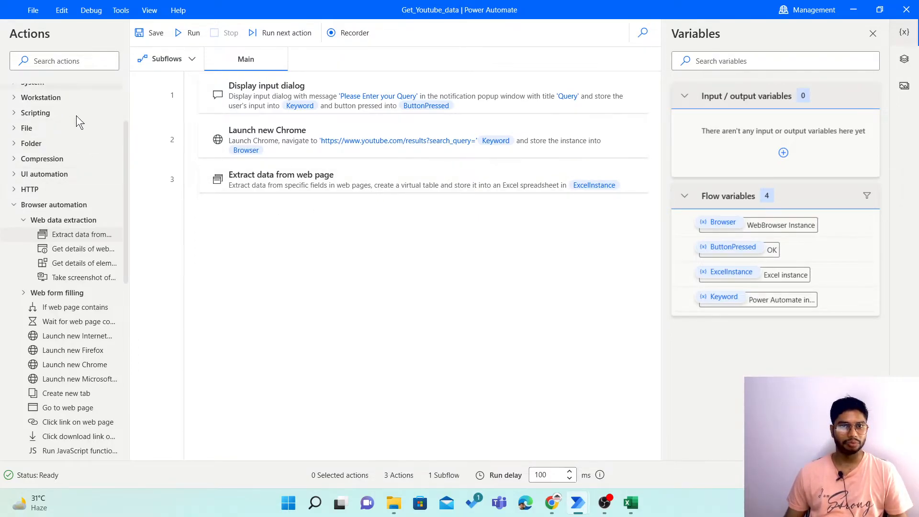
scroll(74, 101, "up", 3)
left_click(70, 61)
type("E")
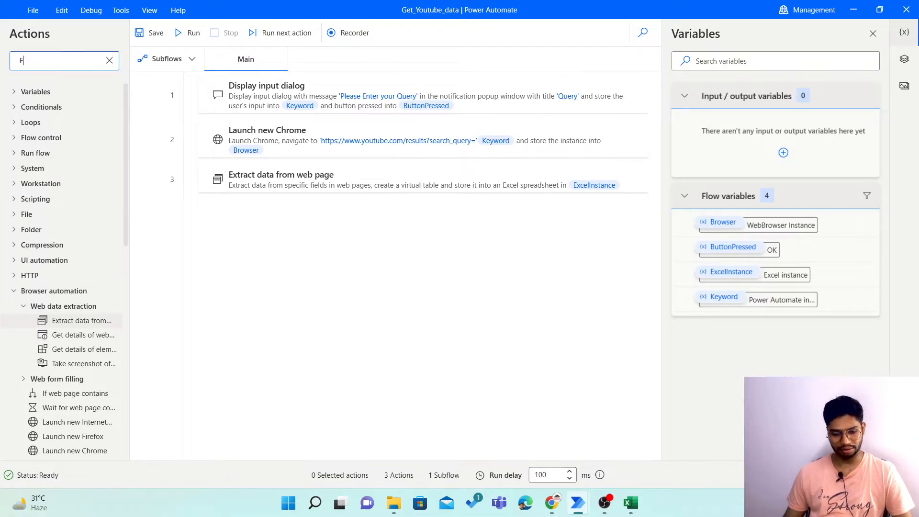
type("xcel")
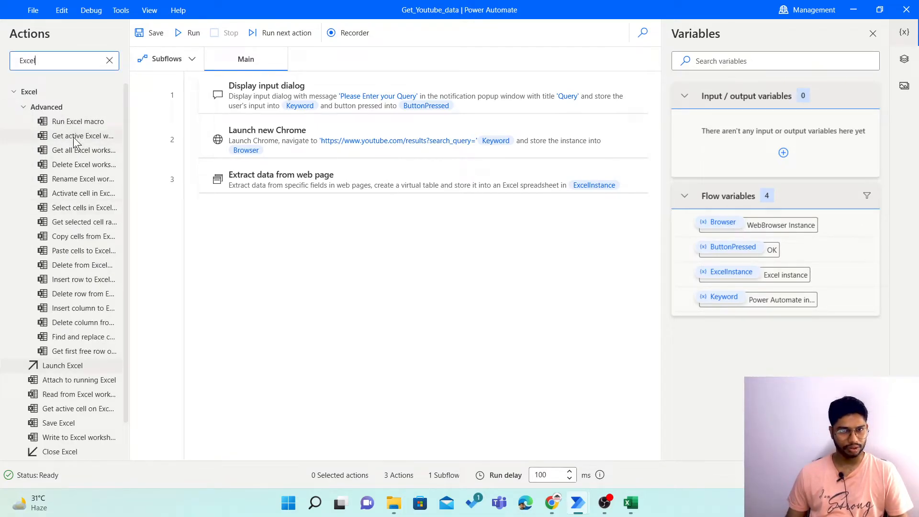
scroll(88, 158, "down", 2)
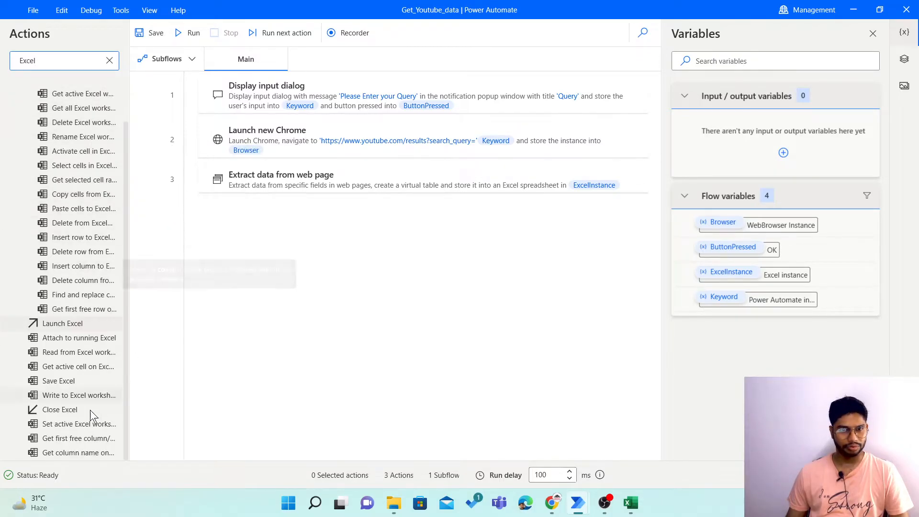
left_click_drag(76, 414, 291, 223)
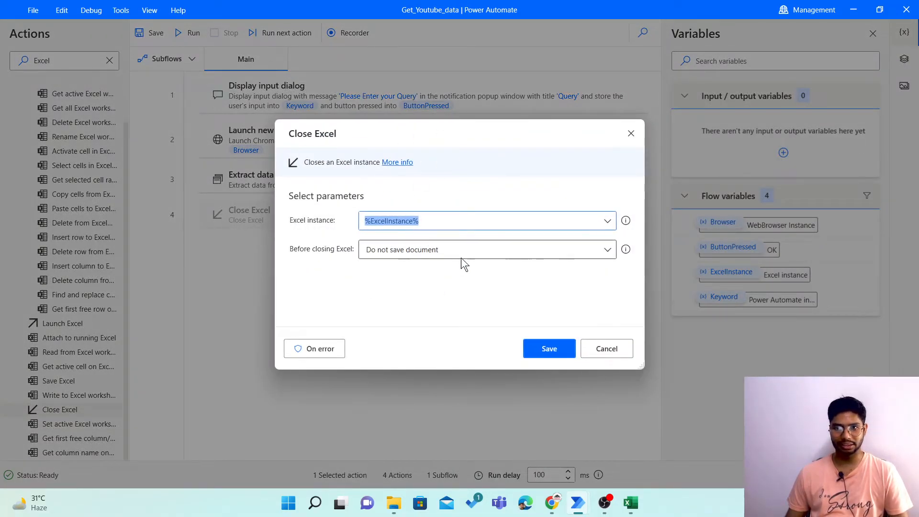
Set the Close Excel action to Save document as before closing, with document format Excel Workbook (.xlsx).
left_click(515, 253)
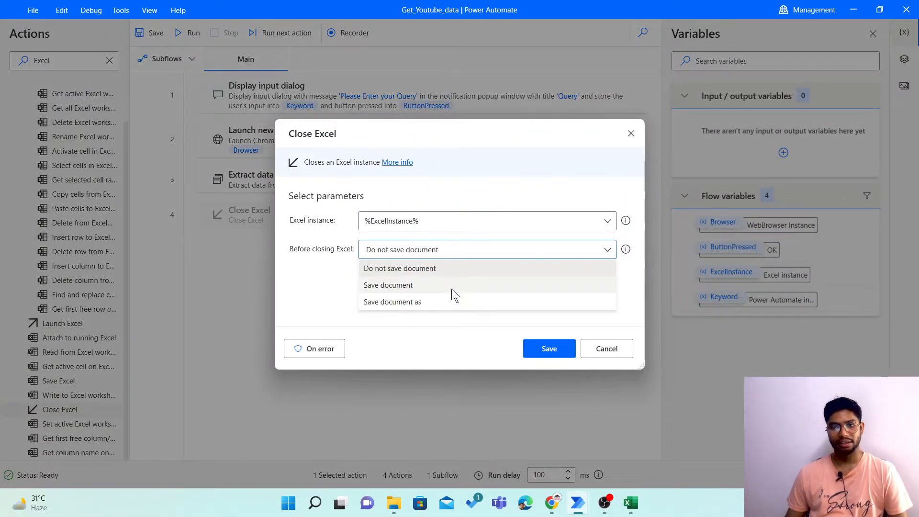
left_click(447, 302)
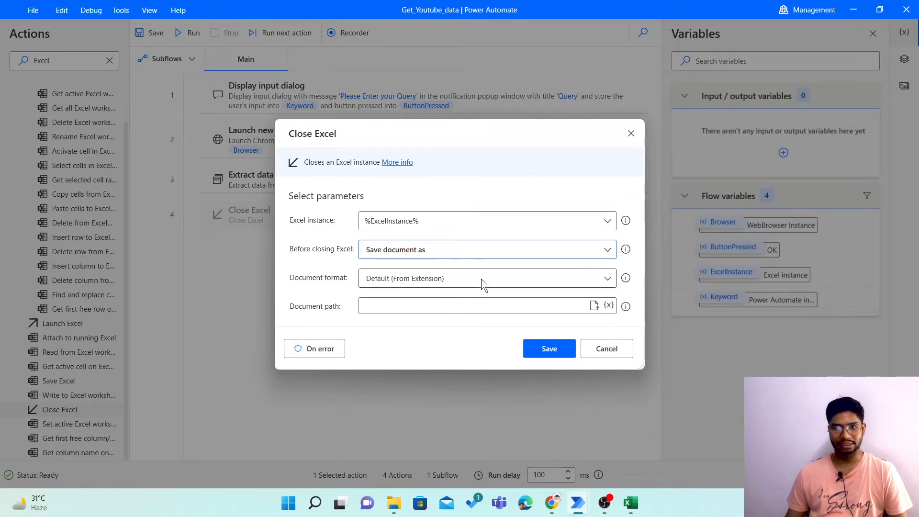
left_click(481, 278)
left_click(435, 312)
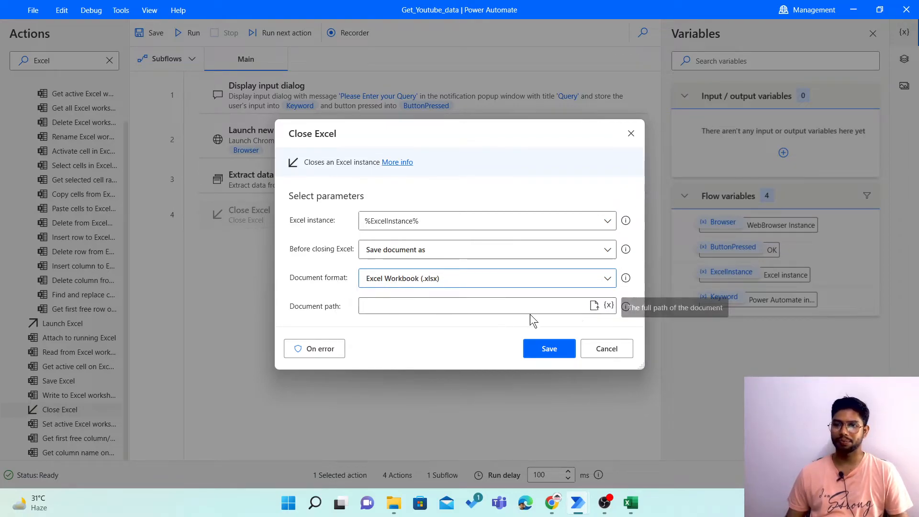
left_click(593, 305)
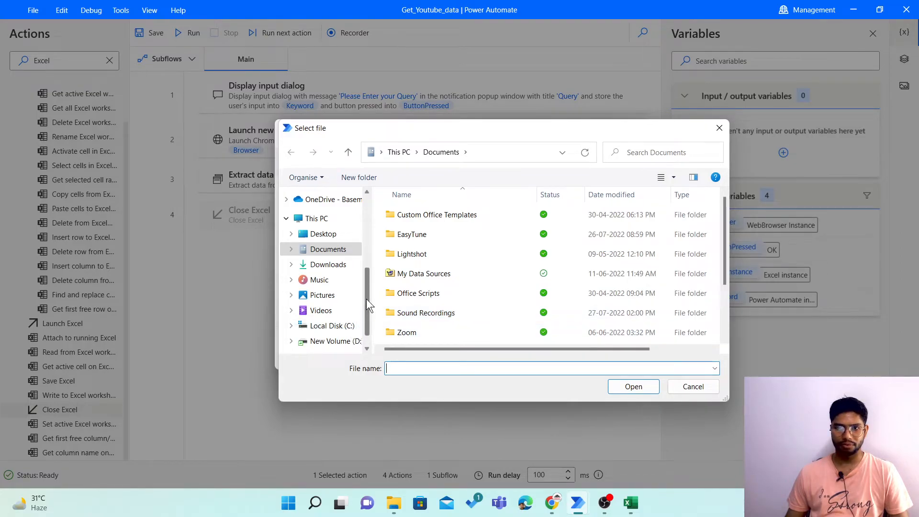
left_click_drag(366, 299, 365, 293)
left_click(345, 255)
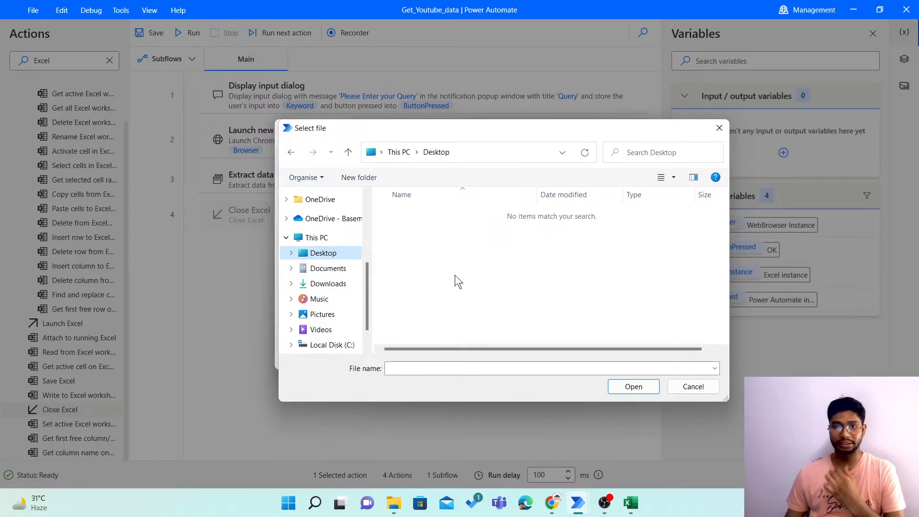
left_click(713, 390)
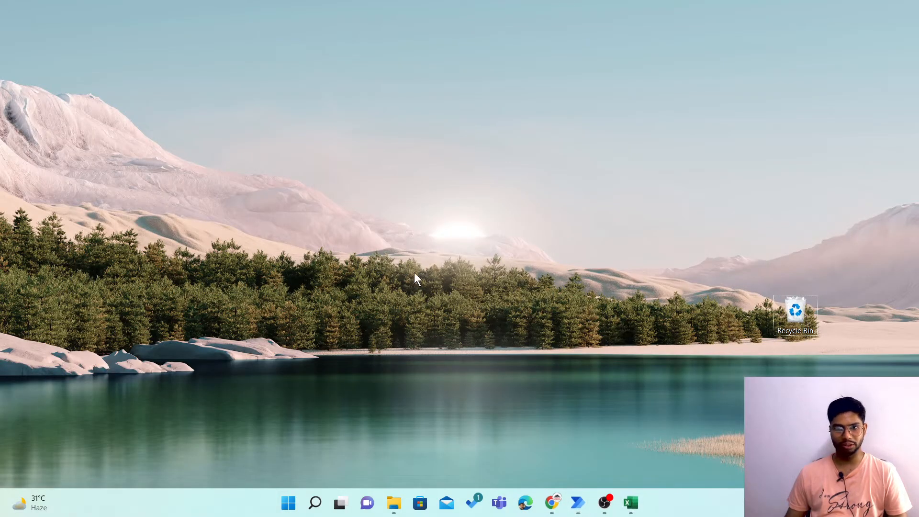
Create a new Microsoft Excel Worksheet file on the desktop, keeping its default name.
right_click(373, 173)
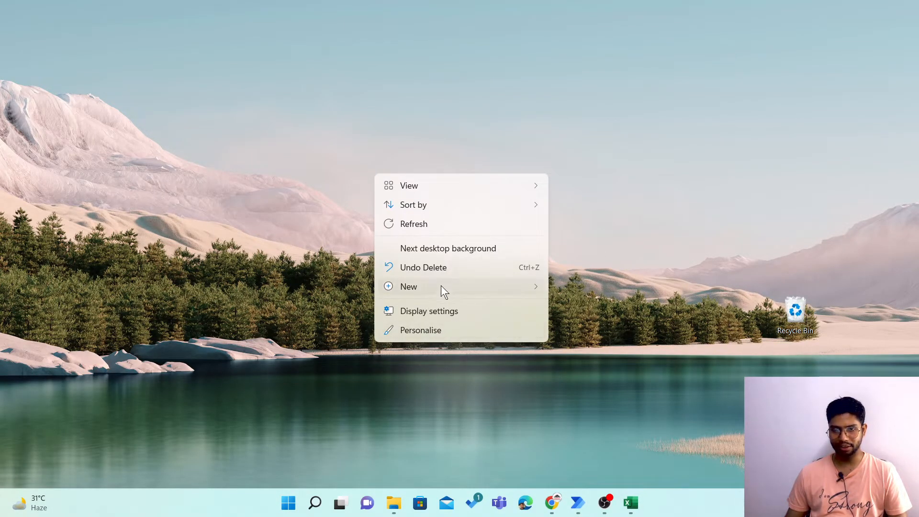
mouse_move(441, 286)
left_click(617, 265)
left_click(445, 220)
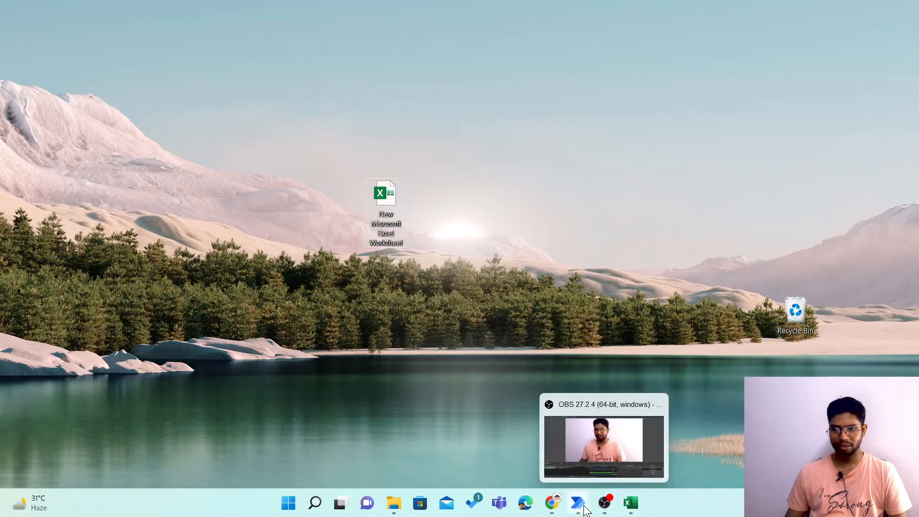
Switch to the Get_Youtube_data flow and set the Close Excel document path to New Microsoft Excel Worksheet on the Desktop.
left_click(616, 447)
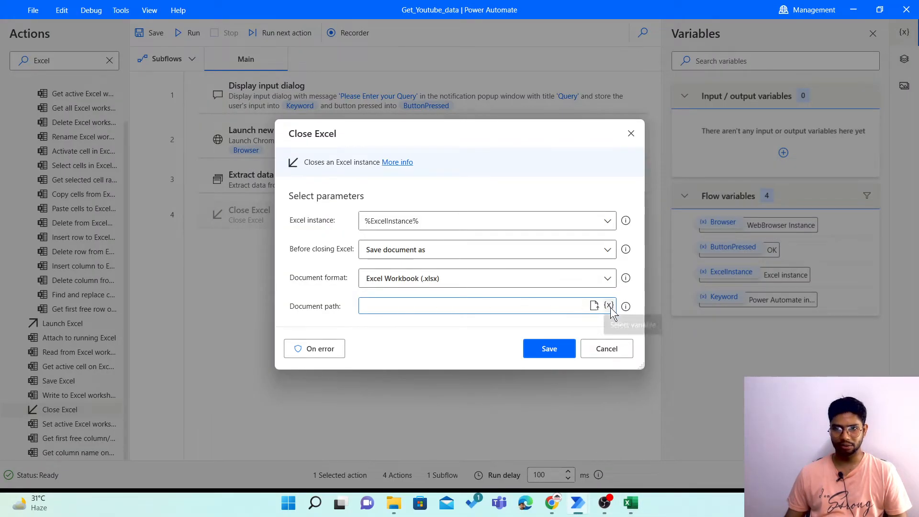
left_click(594, 305)
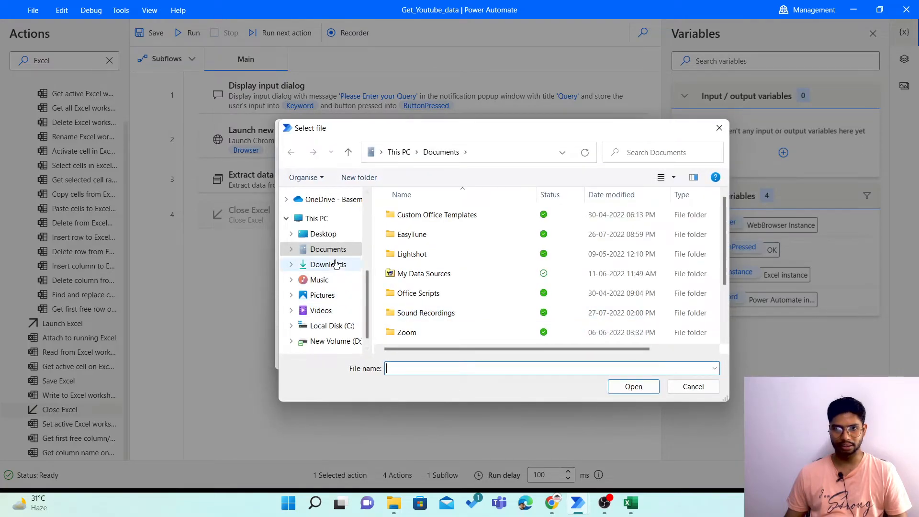
left_click(322, 234)
left_click(430, 214)
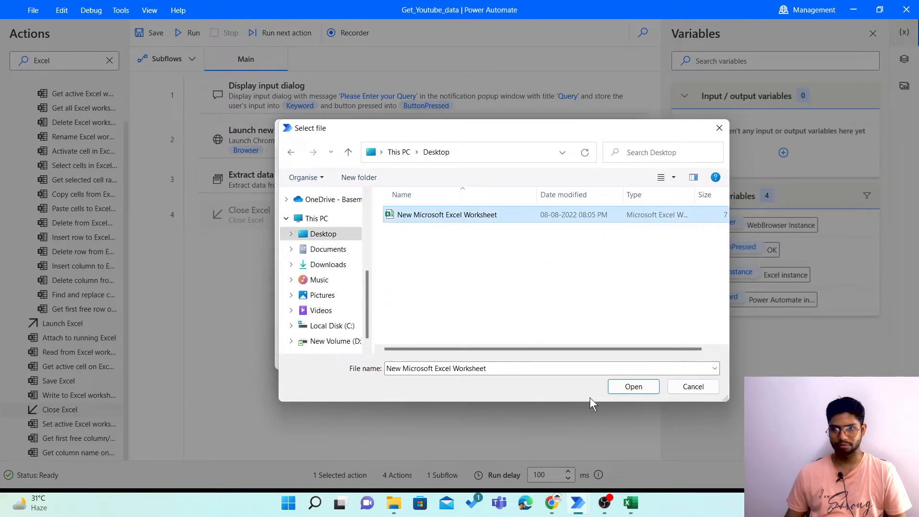
left_click(629, 387)
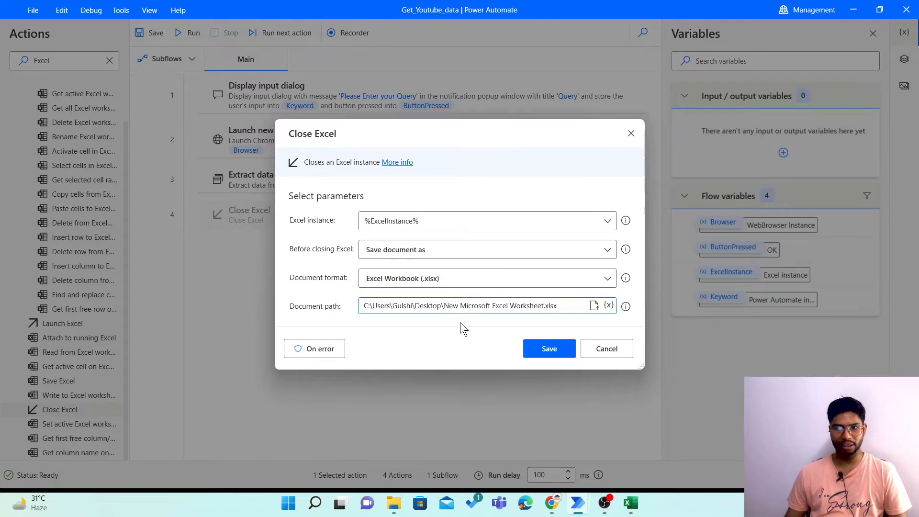
Delete the file name New Microsoft Excel Worksheet from the document path, keeping the Desktop folder and the .xlsx extension.
left_click(545, 306)
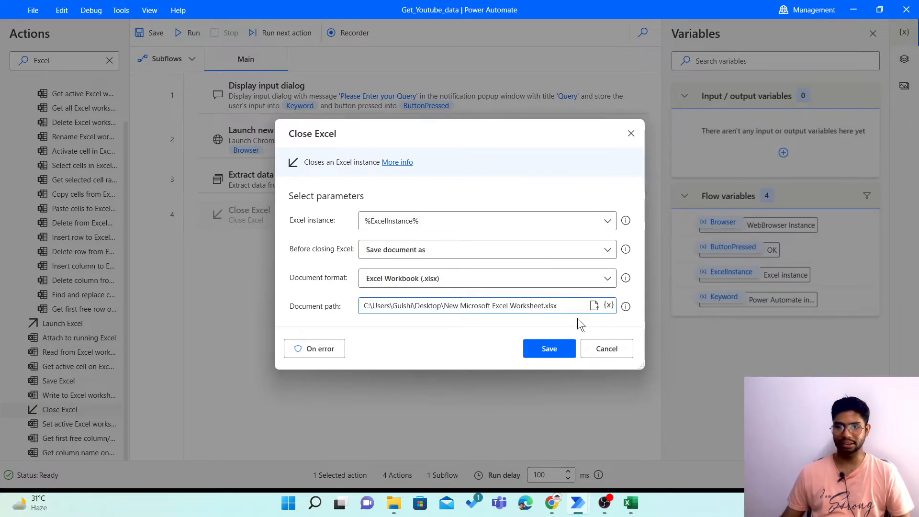
key("ctrl+shift+Left")
key("ctrl+shift+Left")
key("ctrl+shift+Left")
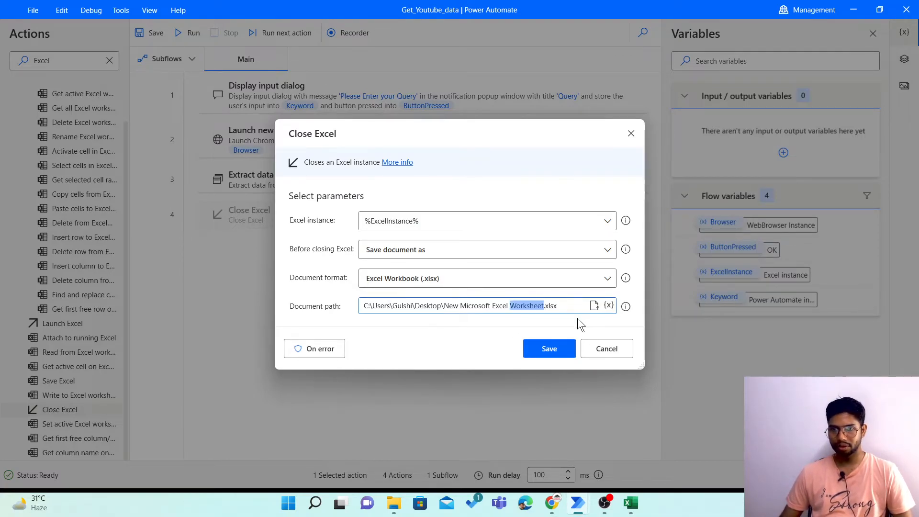
key("ctrl+shift+Left")
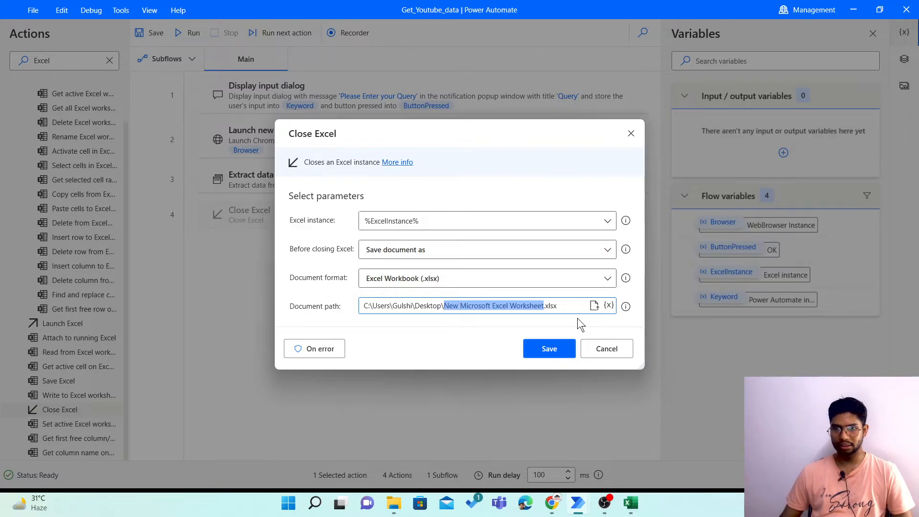
key("BackSpace")
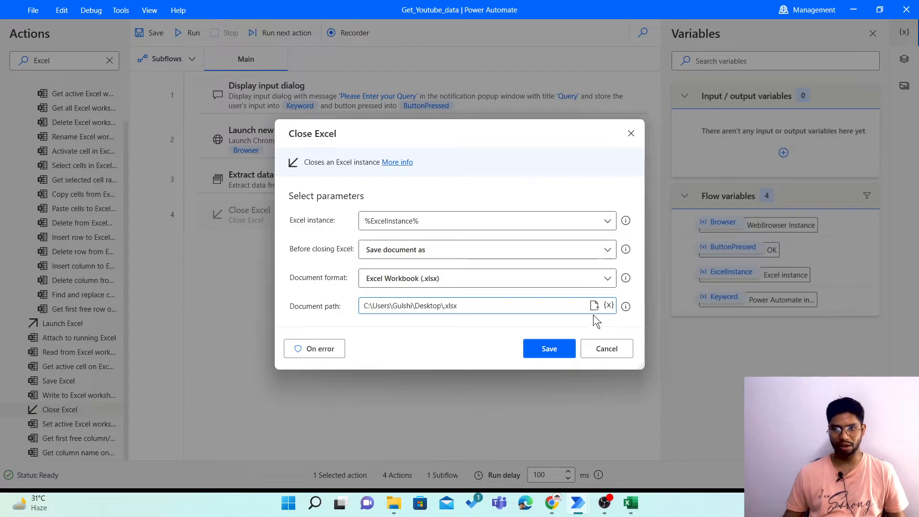
Insert the Keyword variable as the file name before .xlsx in the document path and save the Close Excel action.
left_click(608, 307)
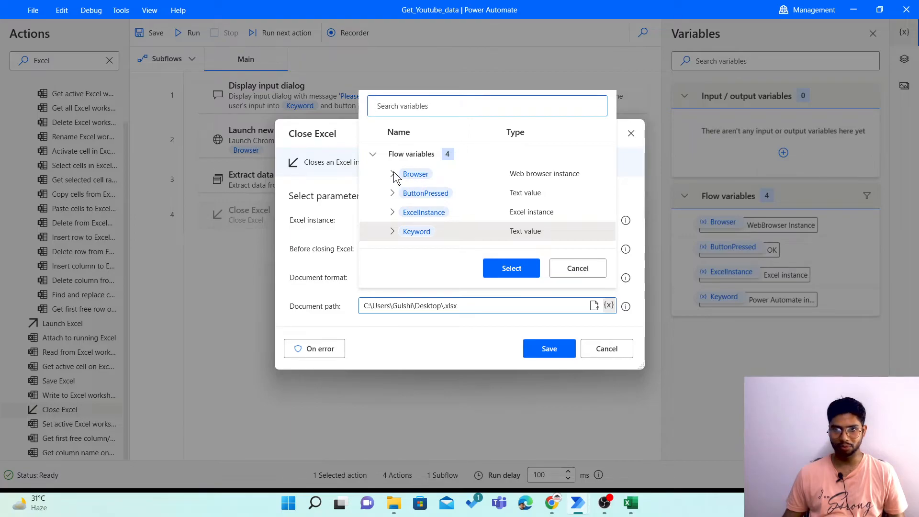
left_click(392, 193)
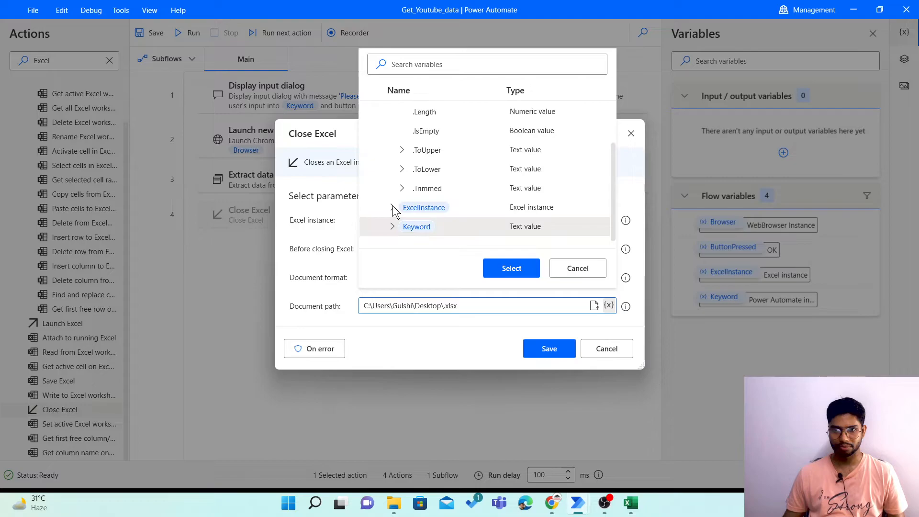
scroll(392, 205, "up", 2)
left_click(392, 152)
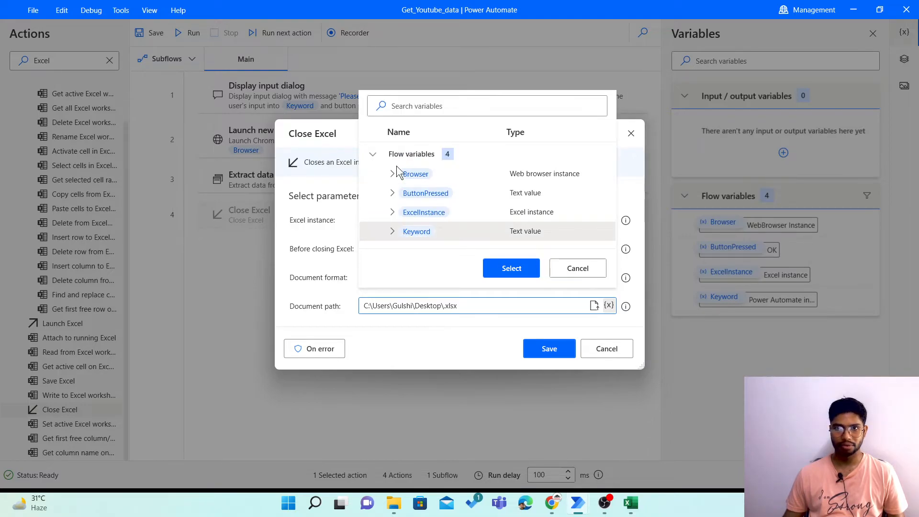
left_click(372, 154)
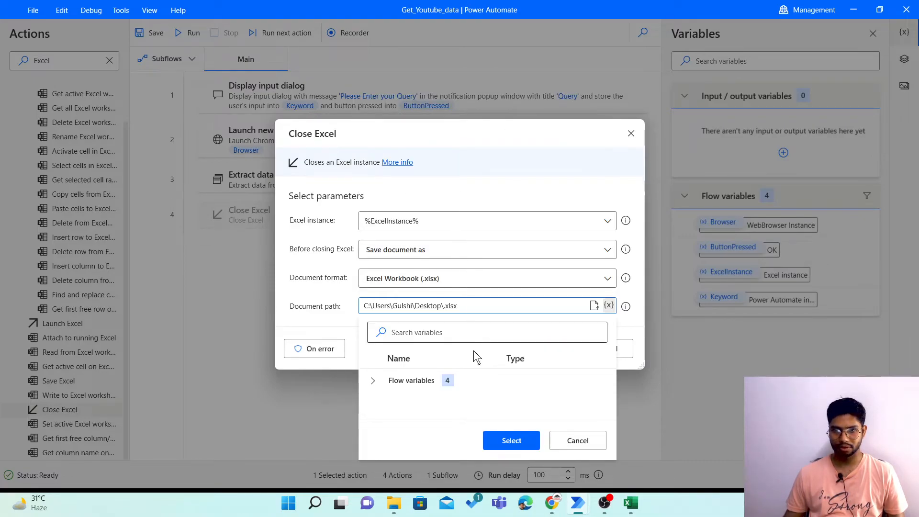
left_click(515, 359)
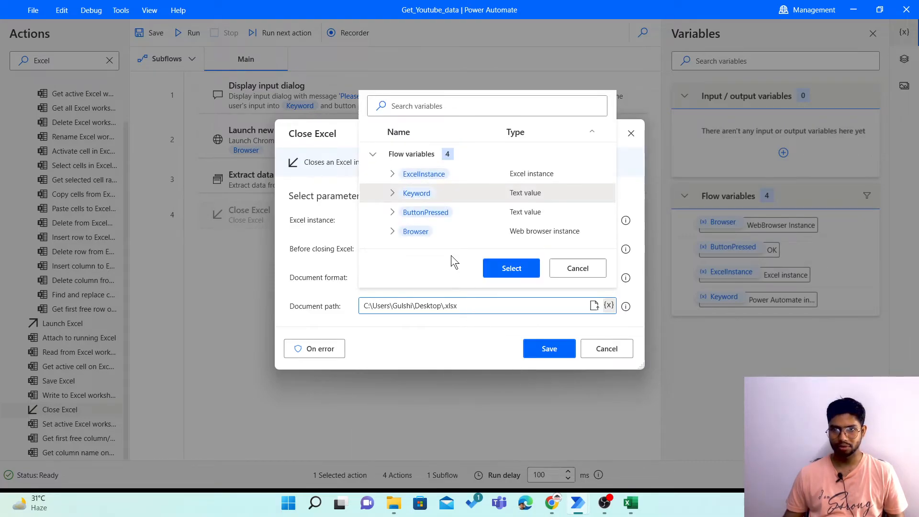
left_click(417, 193)
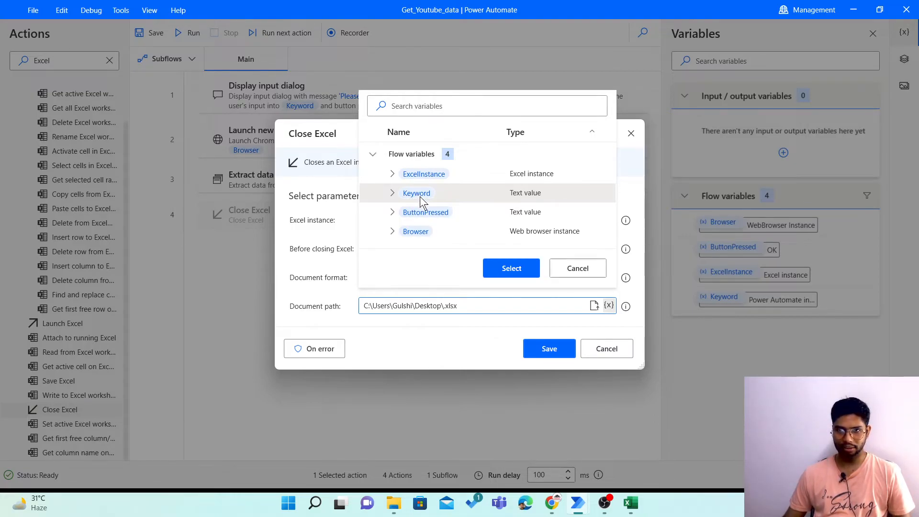
left_click(510, 268)
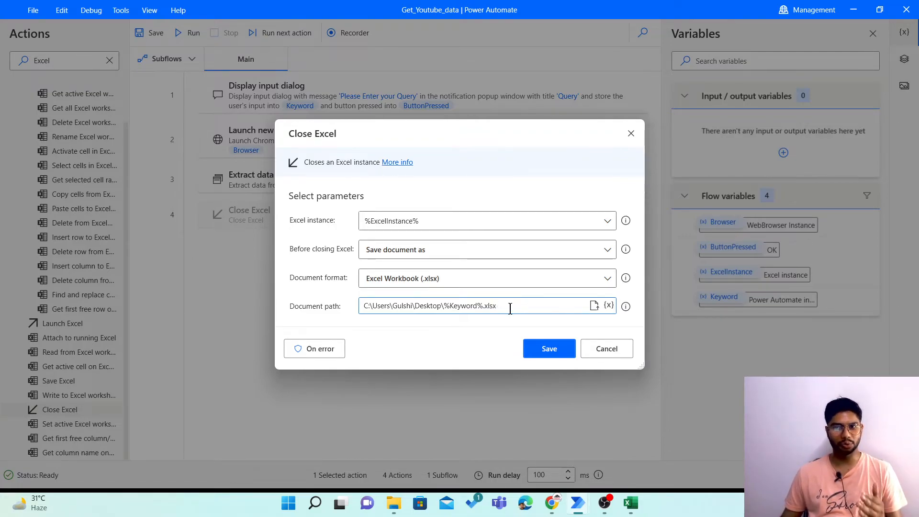
left_click(549, 348)
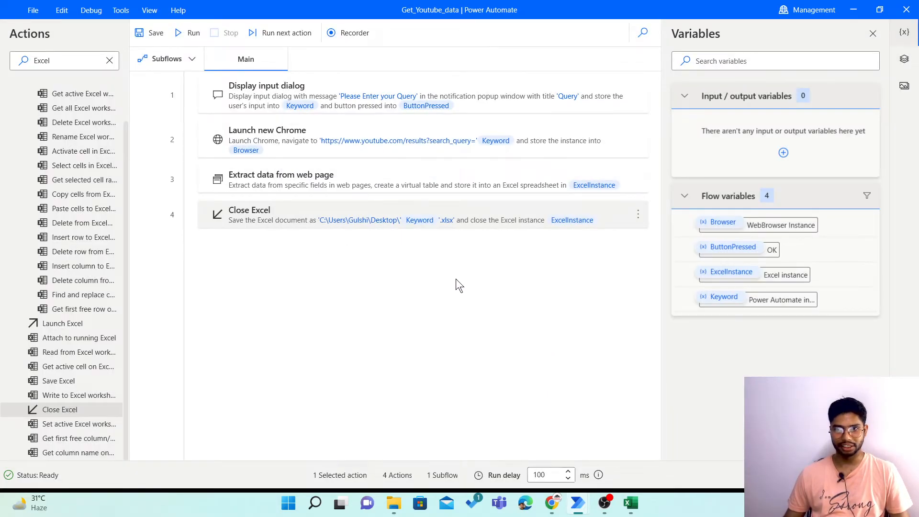
left_click(445, 258)
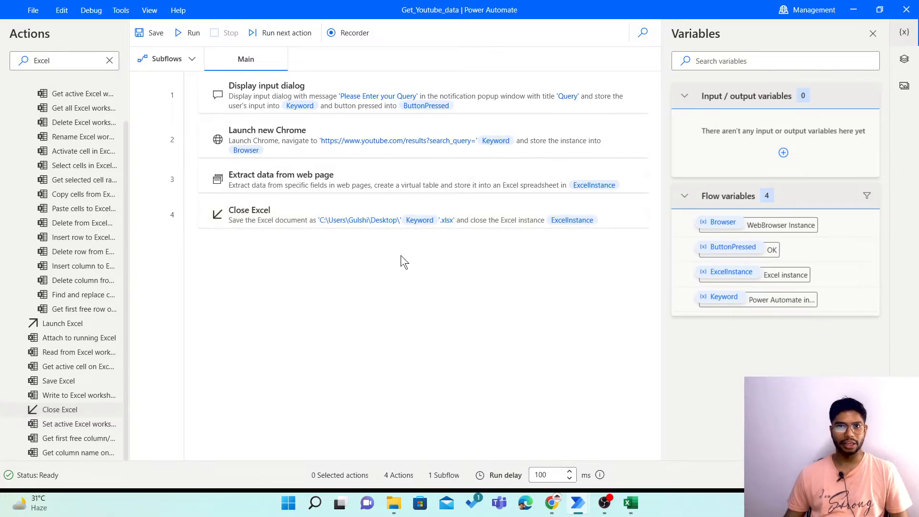
Run the flow with the query VBA and show the desktop.
left_click(177, 34)
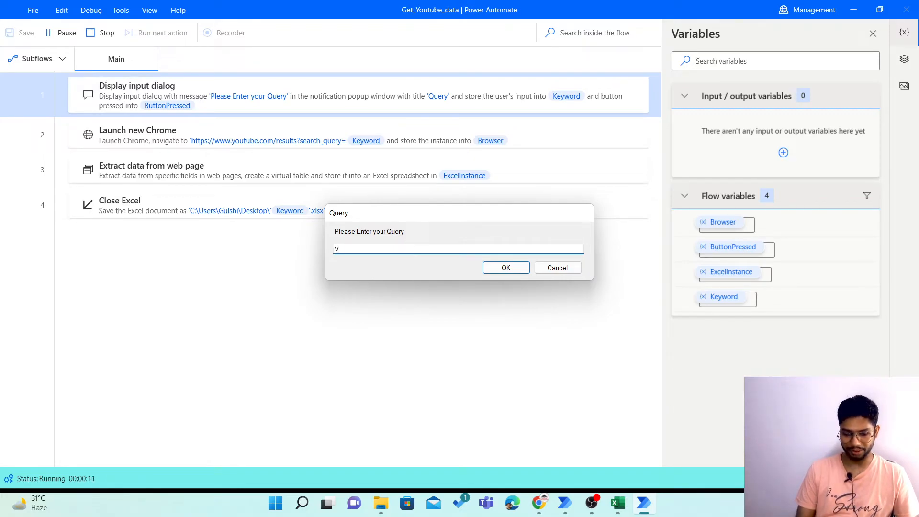
left_click(512, 267)
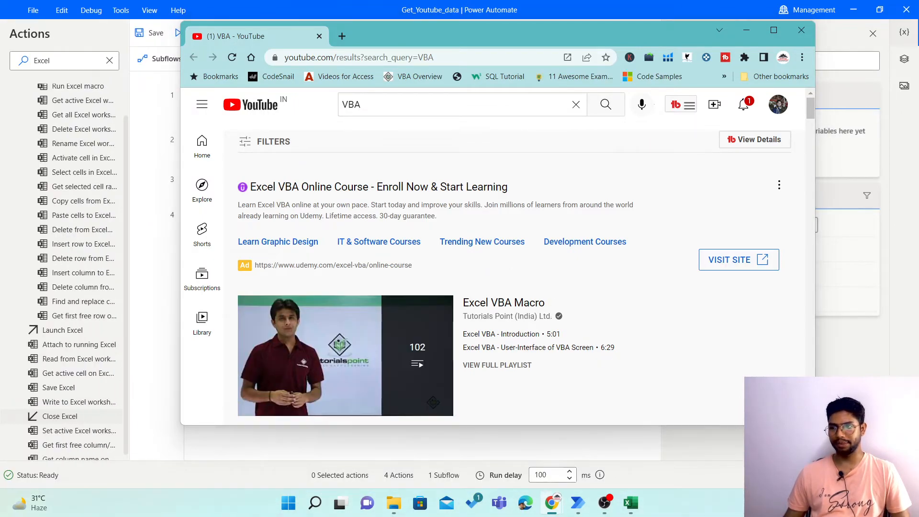
left_click(917, 511)
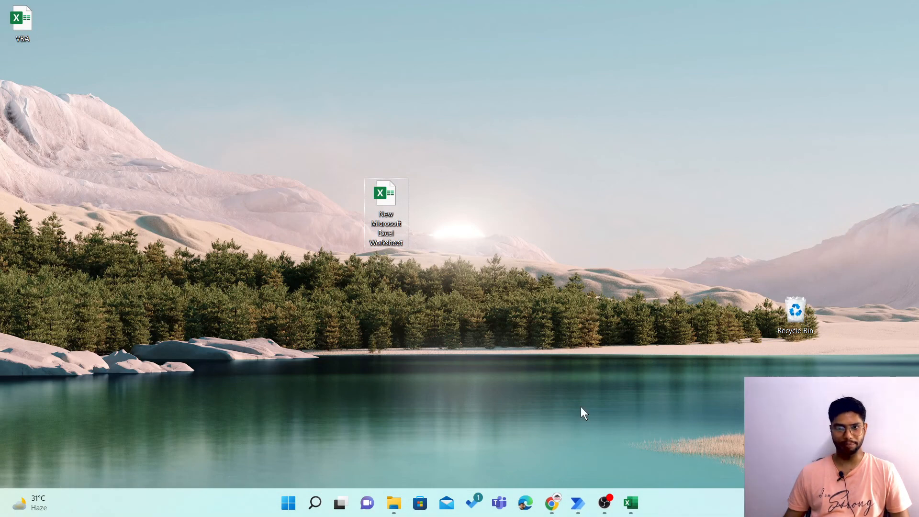
Open the VBA workbook from the desktop and widen columns A to C to read the first rows.
double_click(15, 22)
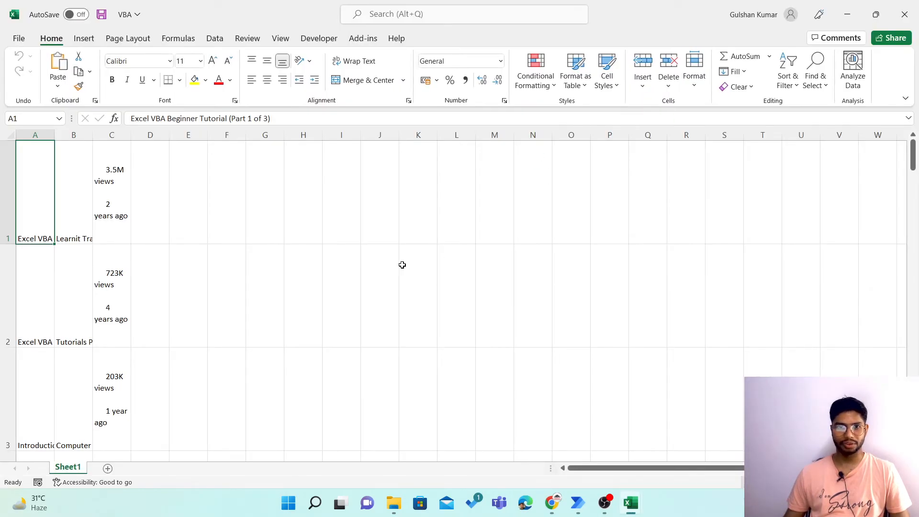
left_click_drag(54, 135, 268, 135)
left_click(135, 208)
left_click(226, 193)
left_click(86, 216)
left_click(88, 281)
left_click(219, 318)
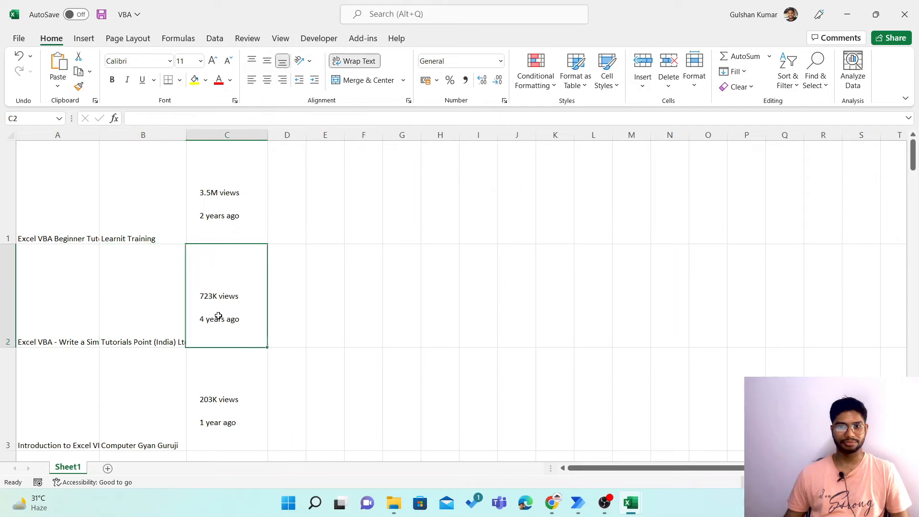
Look through the remaining rows of extracted video data and close the VBA workbook.
left_click(81, 394)
scroll(87, 315, "down", 2)
scroll(88, 315, "down", 6)
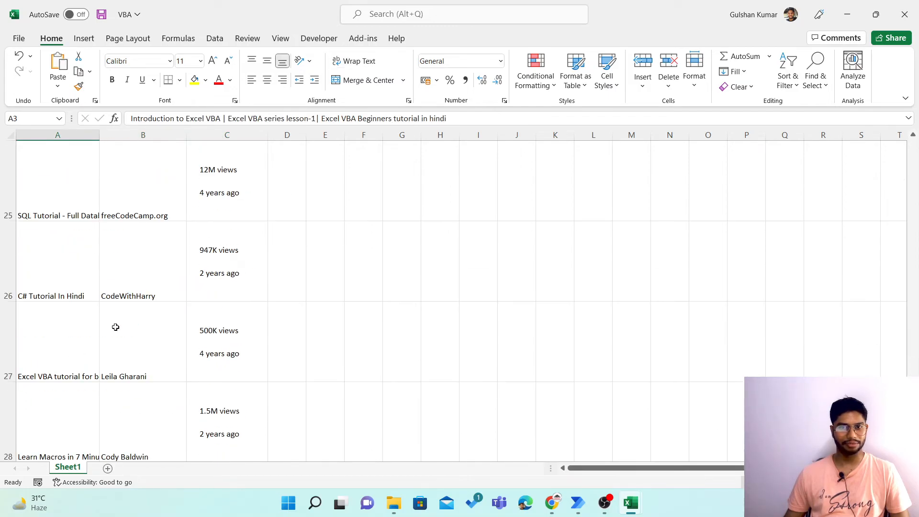
scroll(139, 236, "up", 10)
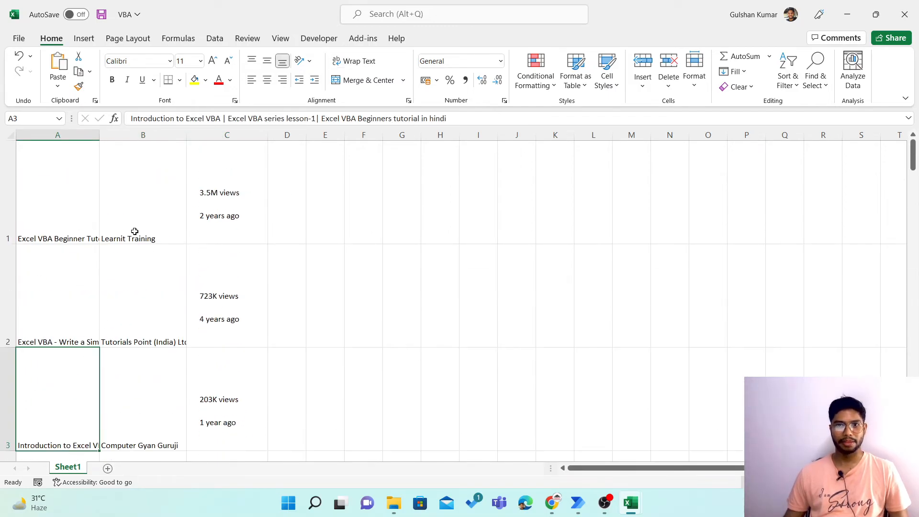
left_click(905, 14)
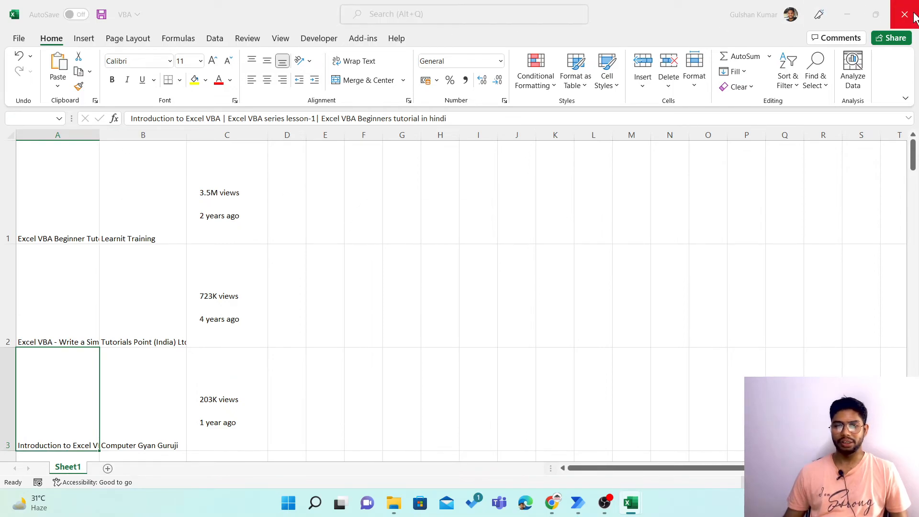
left_click(459, 266)
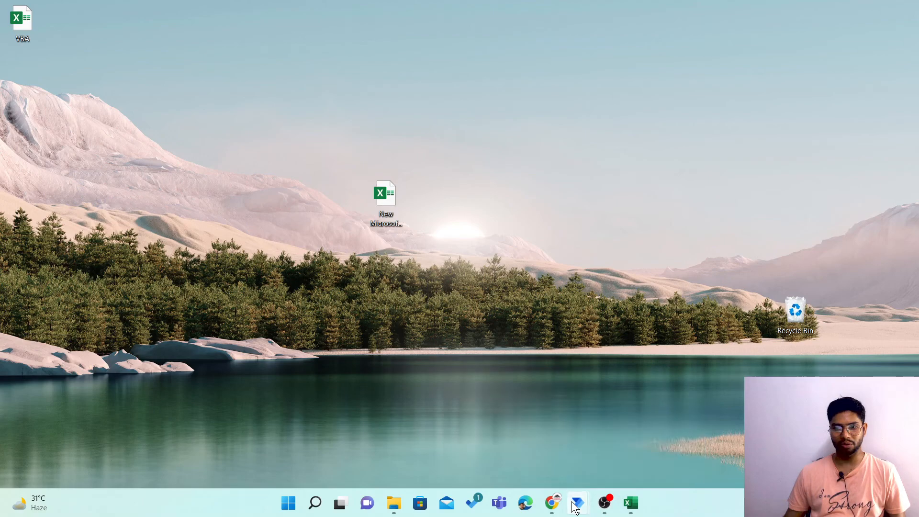
Switch to the Get_Youtube_data flow in Power Automate and run it with the query power bi.
mouse_move(555, 506)
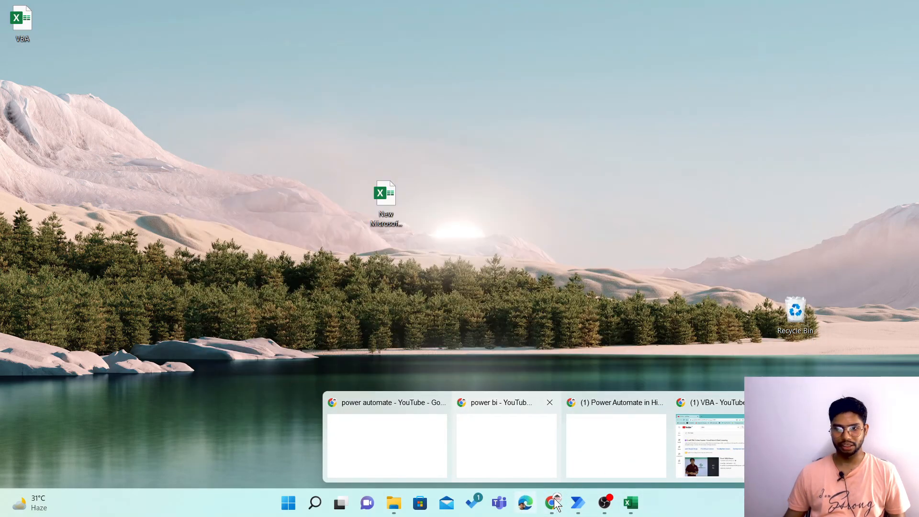
left_click(631, 507)
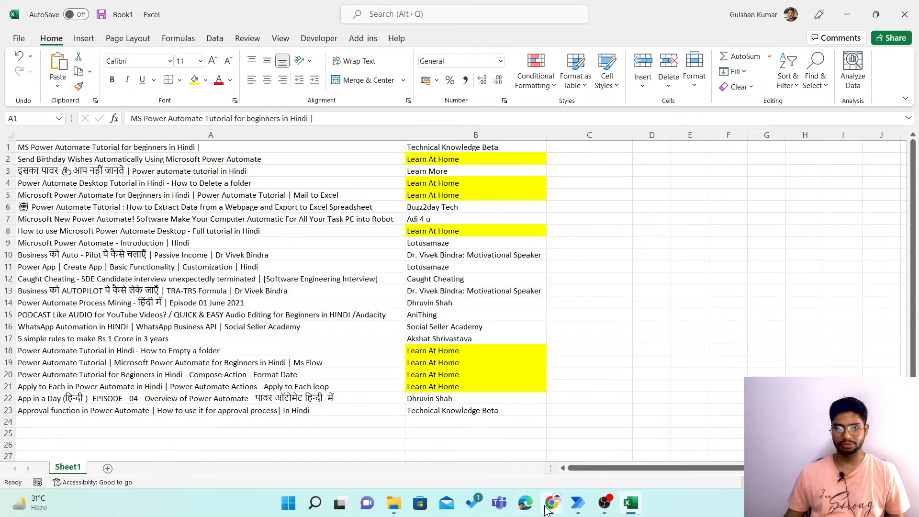
mouse_move(550, 506)
mouse_move(578, 507)
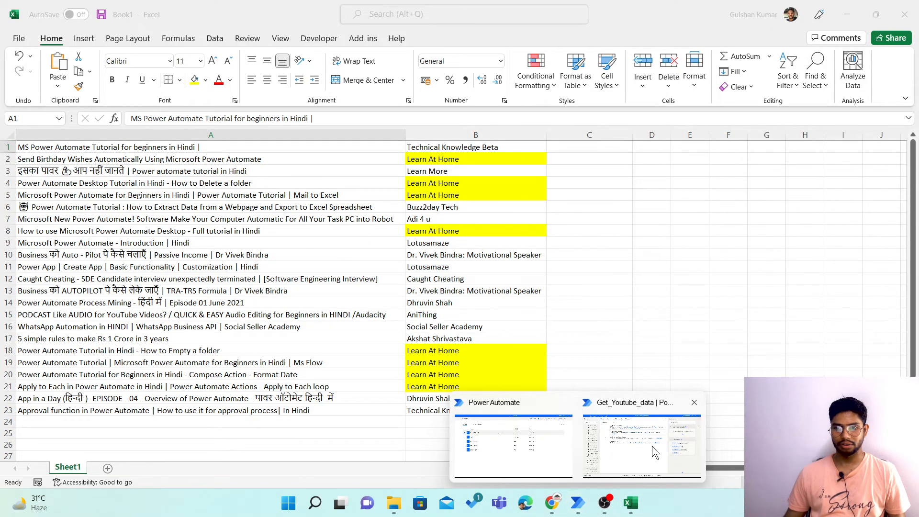
left_click(650, 446)
left_click(183, 31)
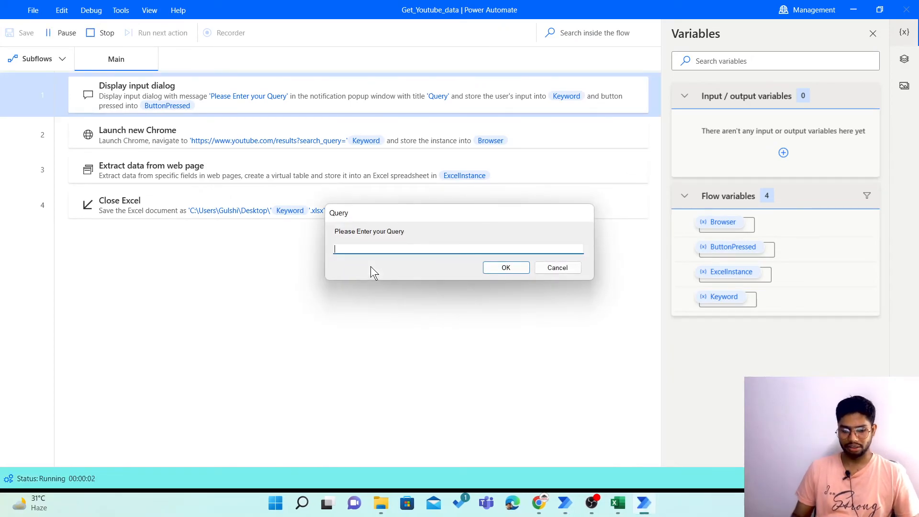
type("power bi")
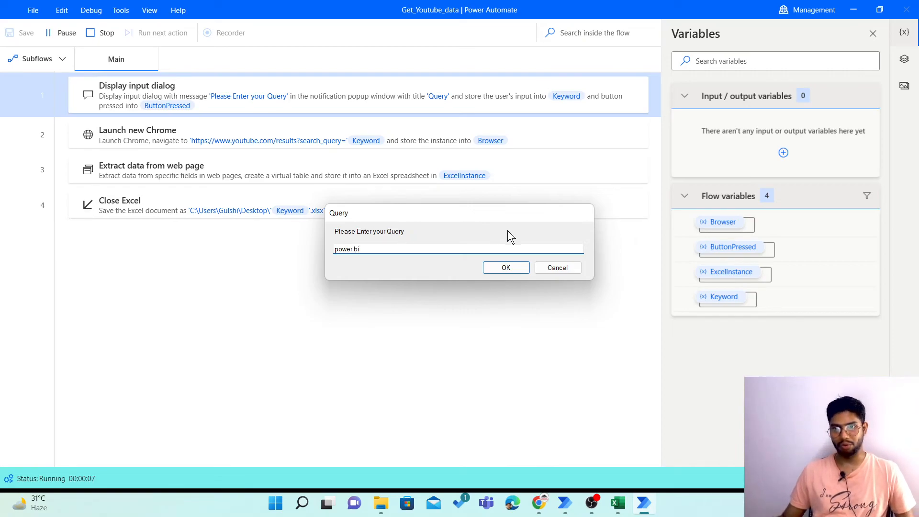
left_click(524, 269)
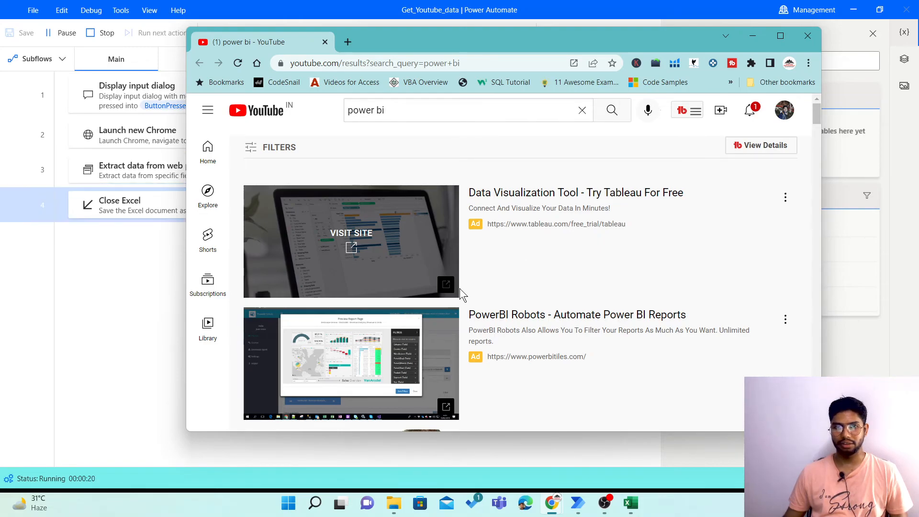
Move the power bi file clear of the desktop's edge and open it briefly to check the extracted data.
key("super+d")
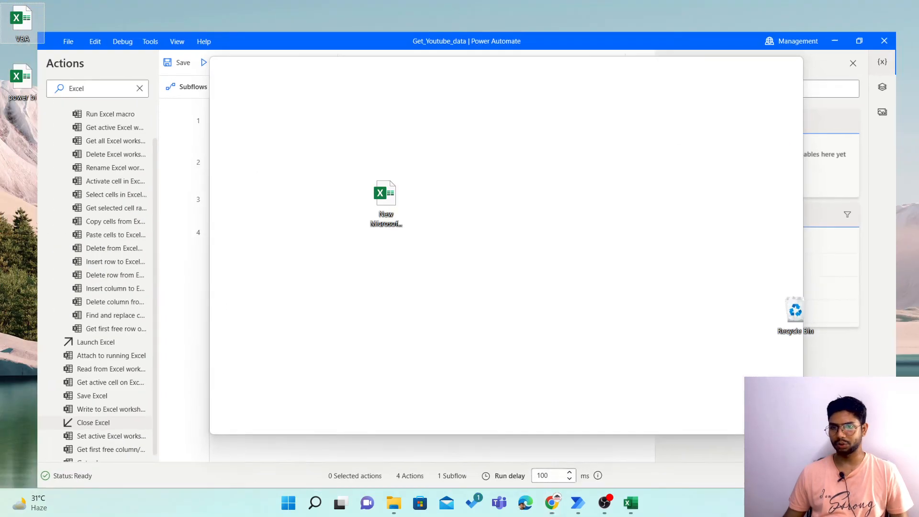
left_click_drag(24, 89, 251, 88)
double_click(239, 77)
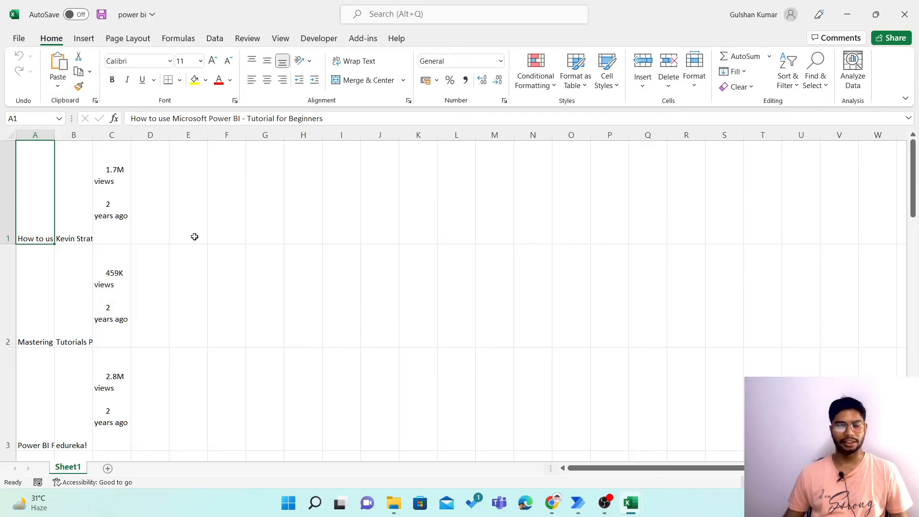
left_click(904, 15)
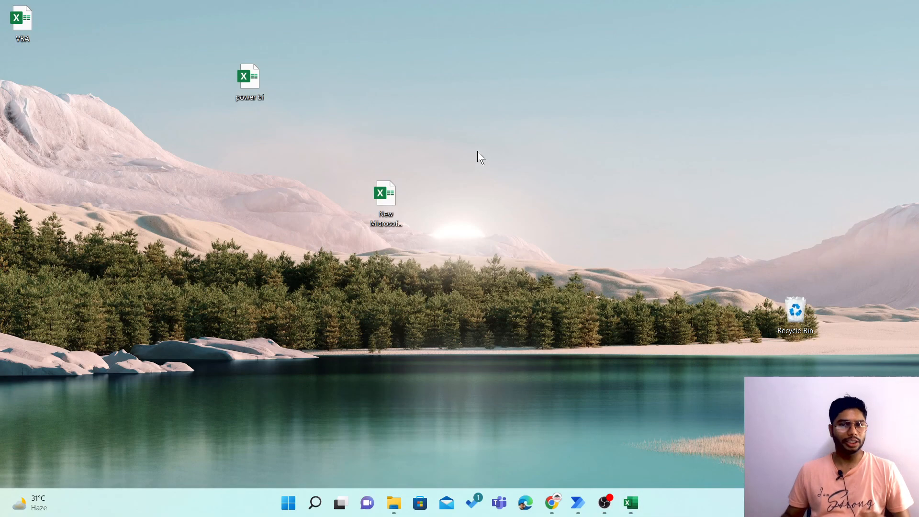